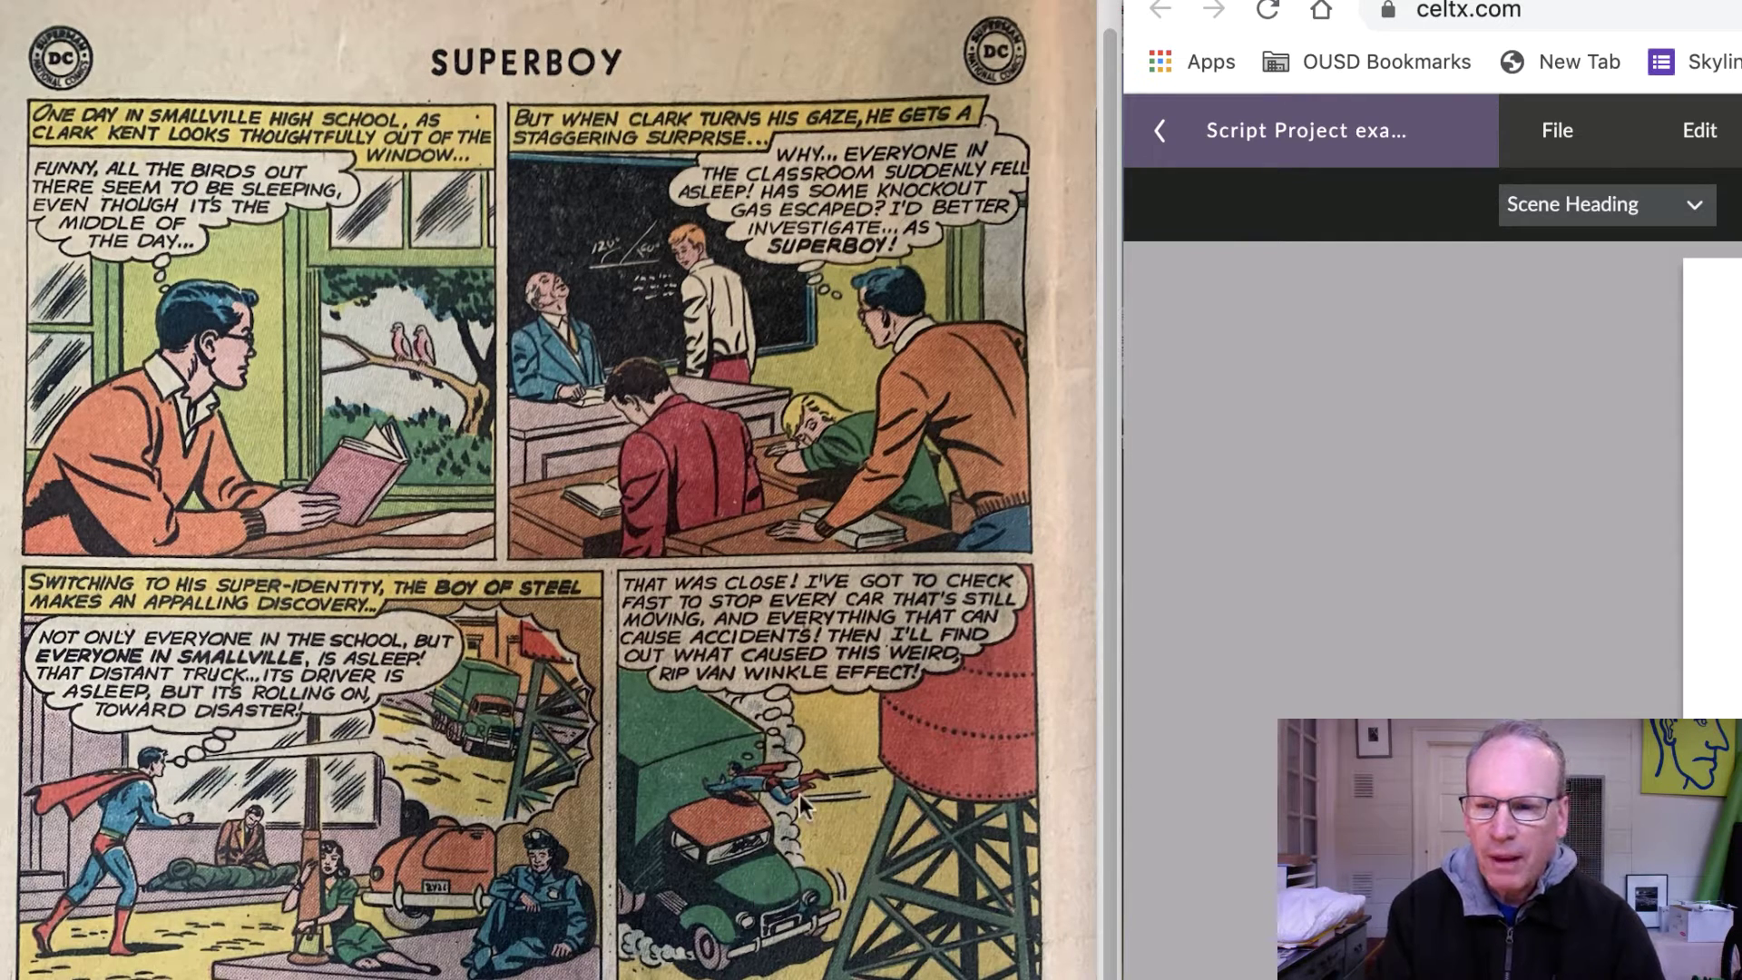
- Enter the scene heading "INT CLASSROOM DAY" at the start of the script and begin an action line below it
{"action": "scroll", "coordinate": [642, 579], "scroll_direction": "down", "scroll_amount": 10}
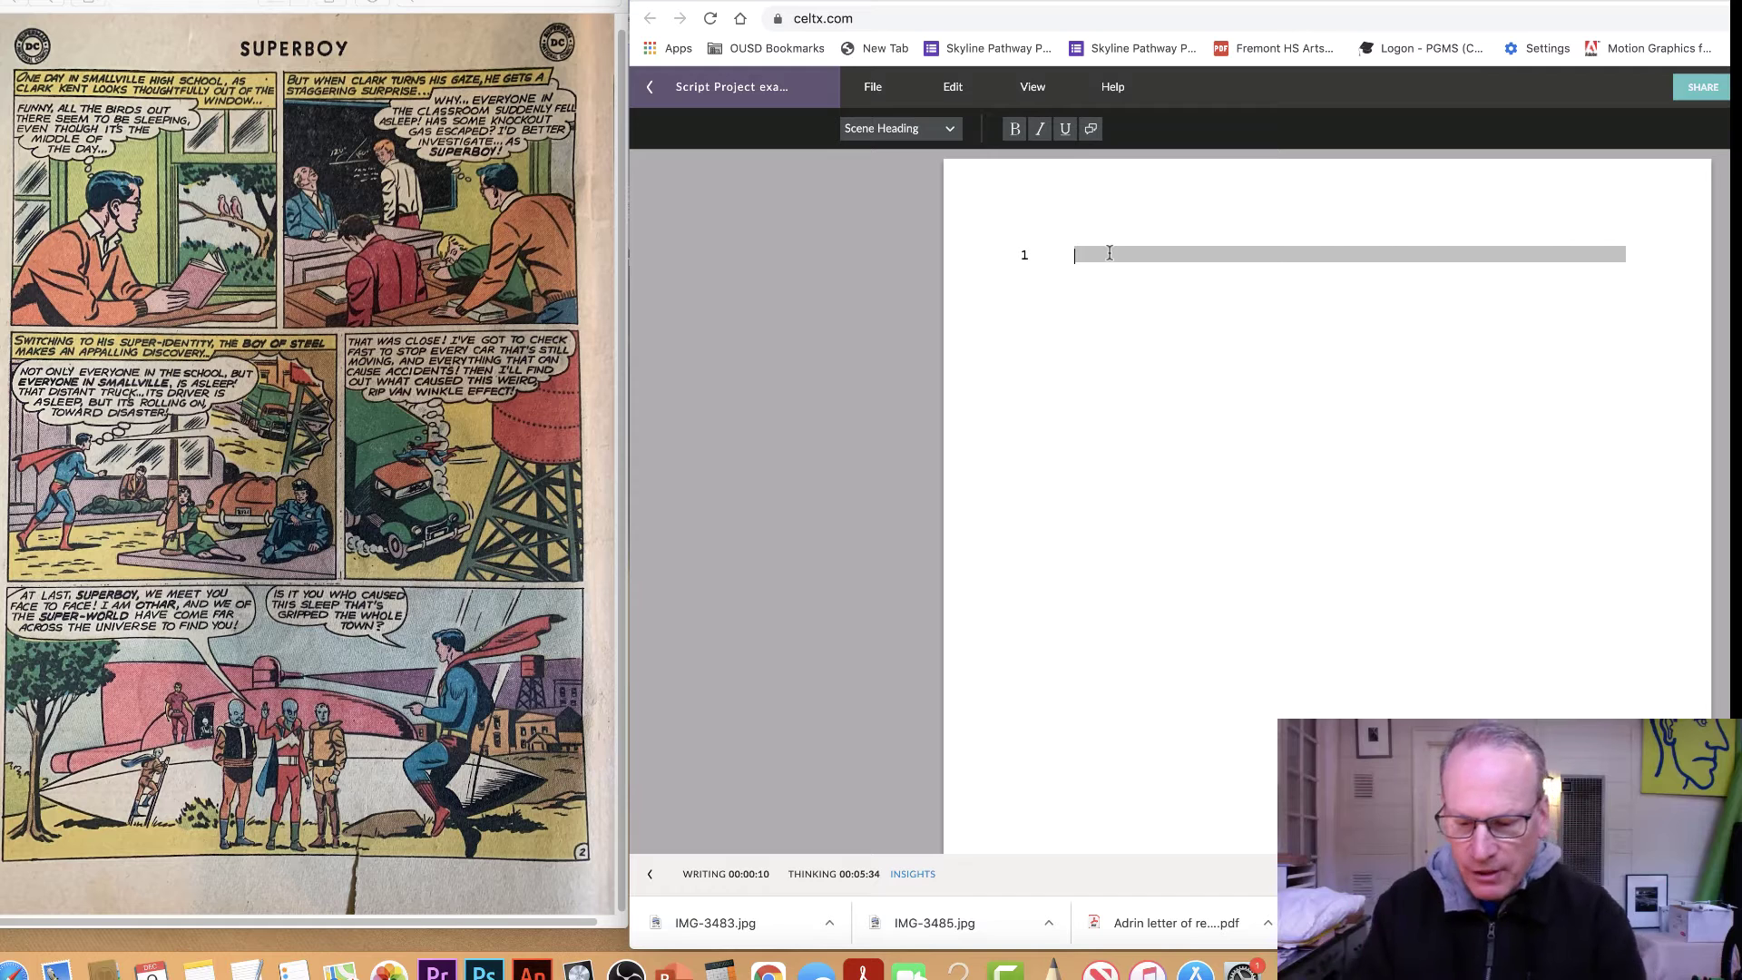
{"action": "type", "text": "INT"}
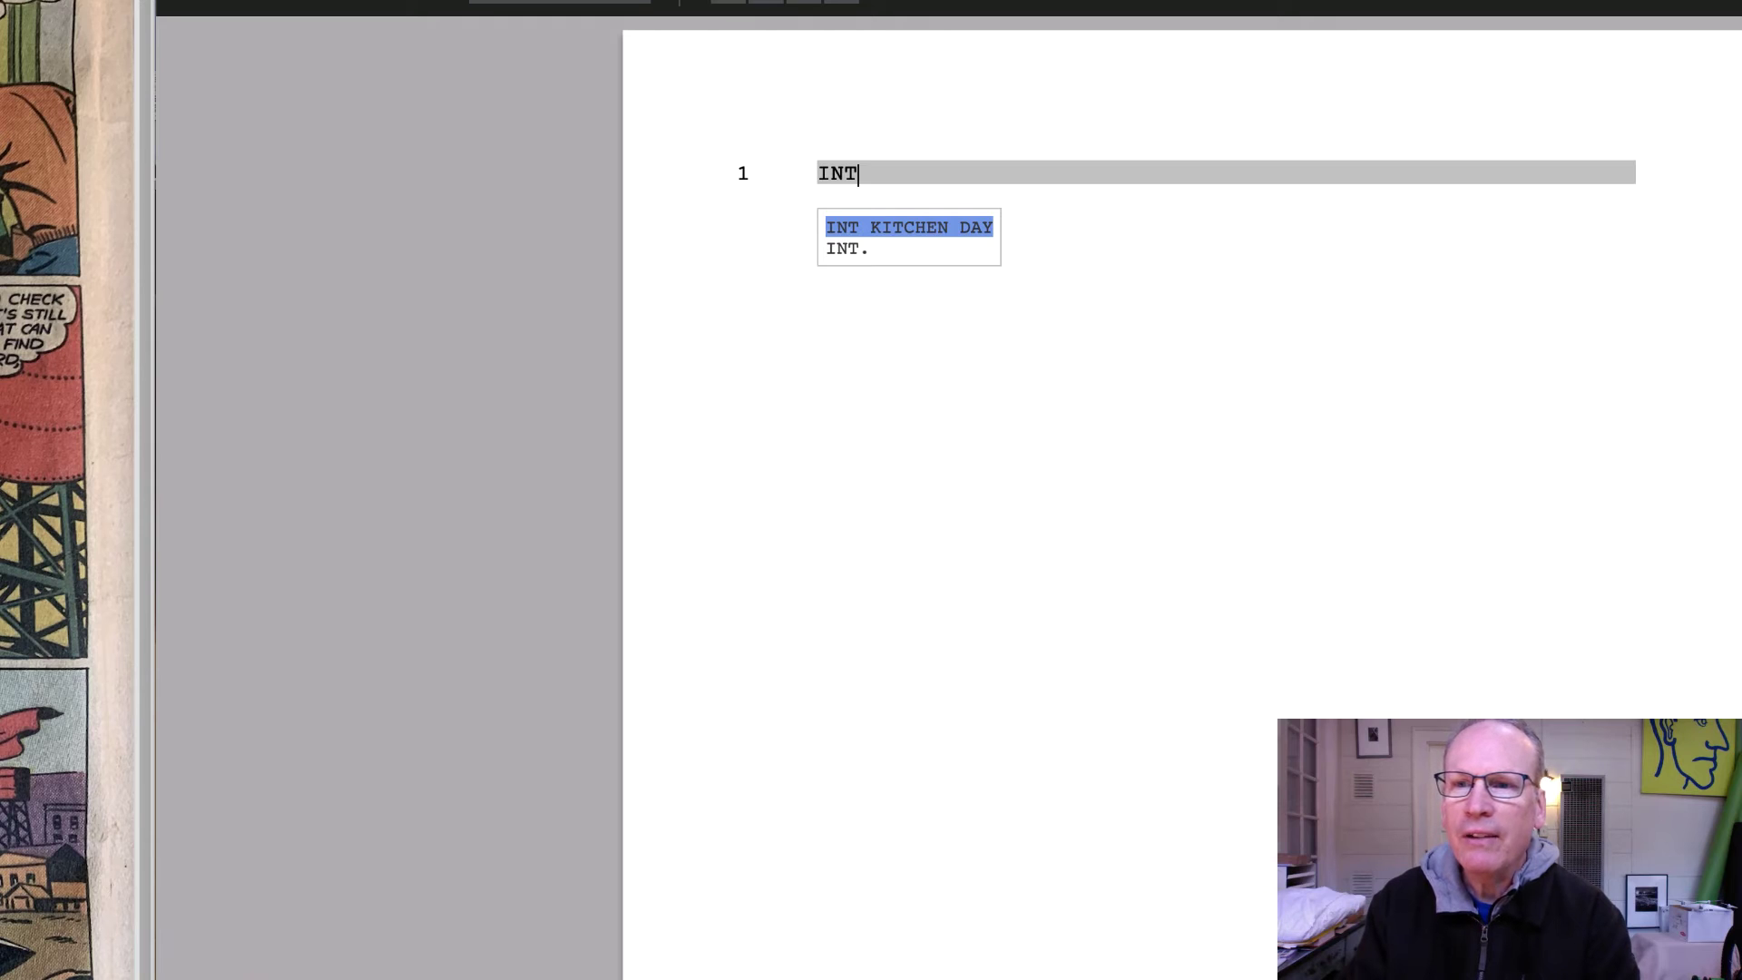
{"action": "type", "text": " CLASSROOM"}
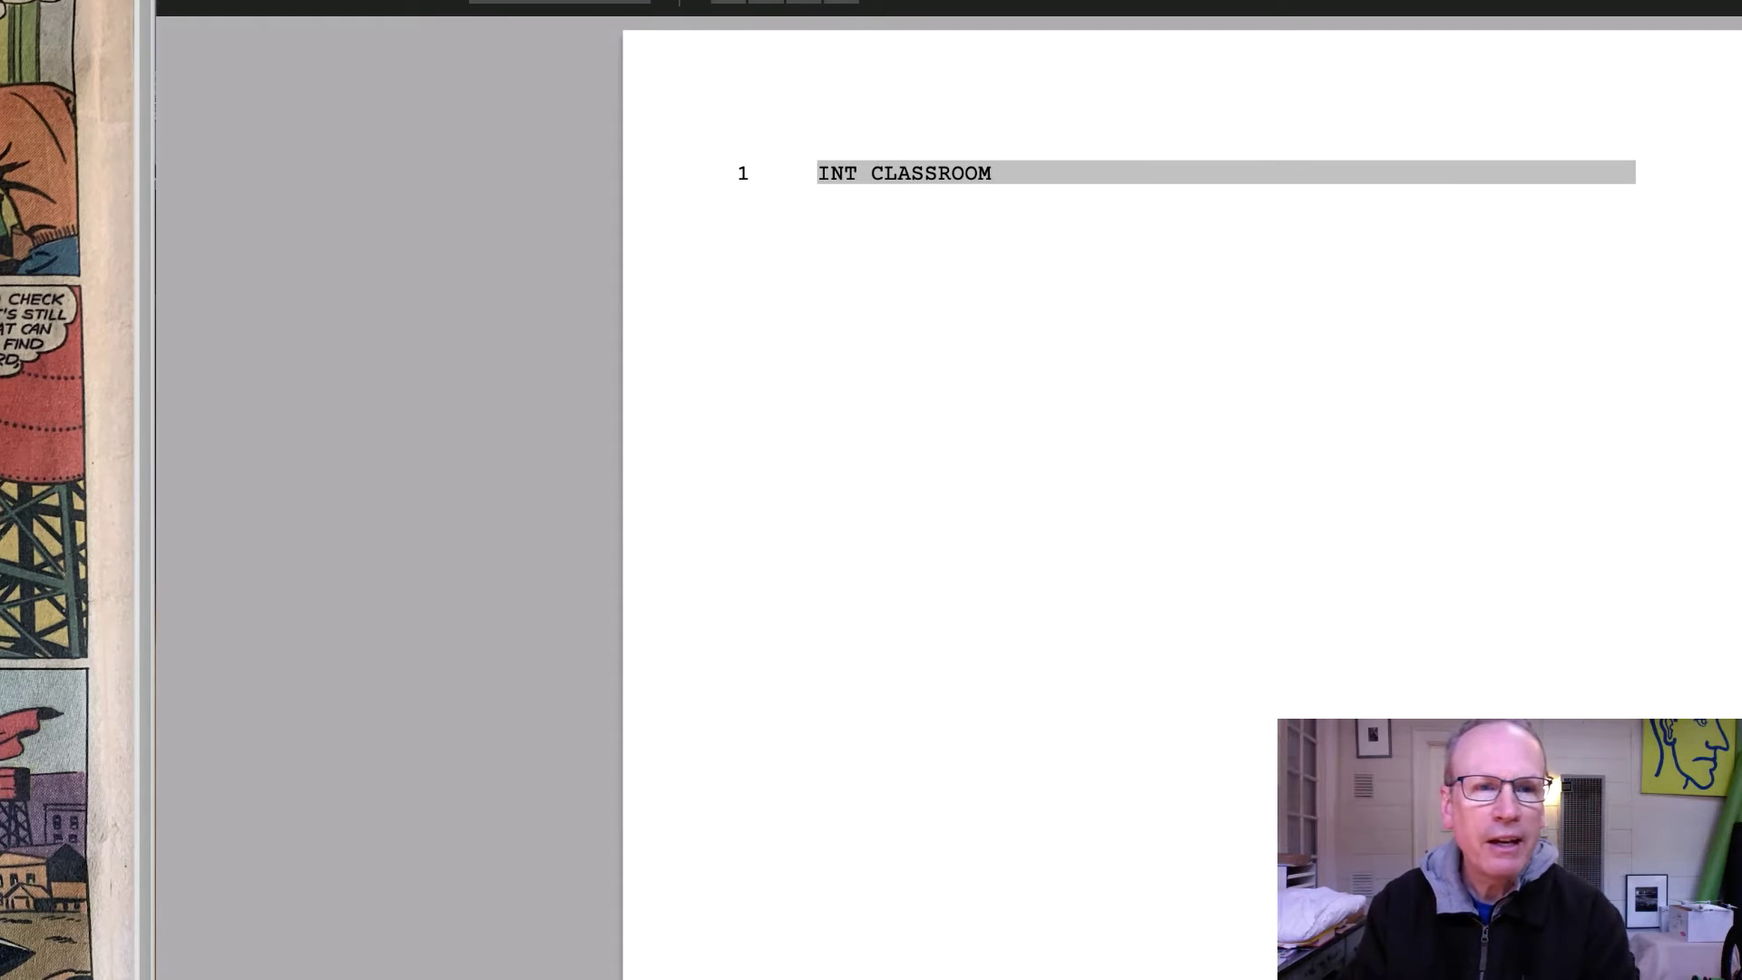
{"action": "type", "text": " DAY"}
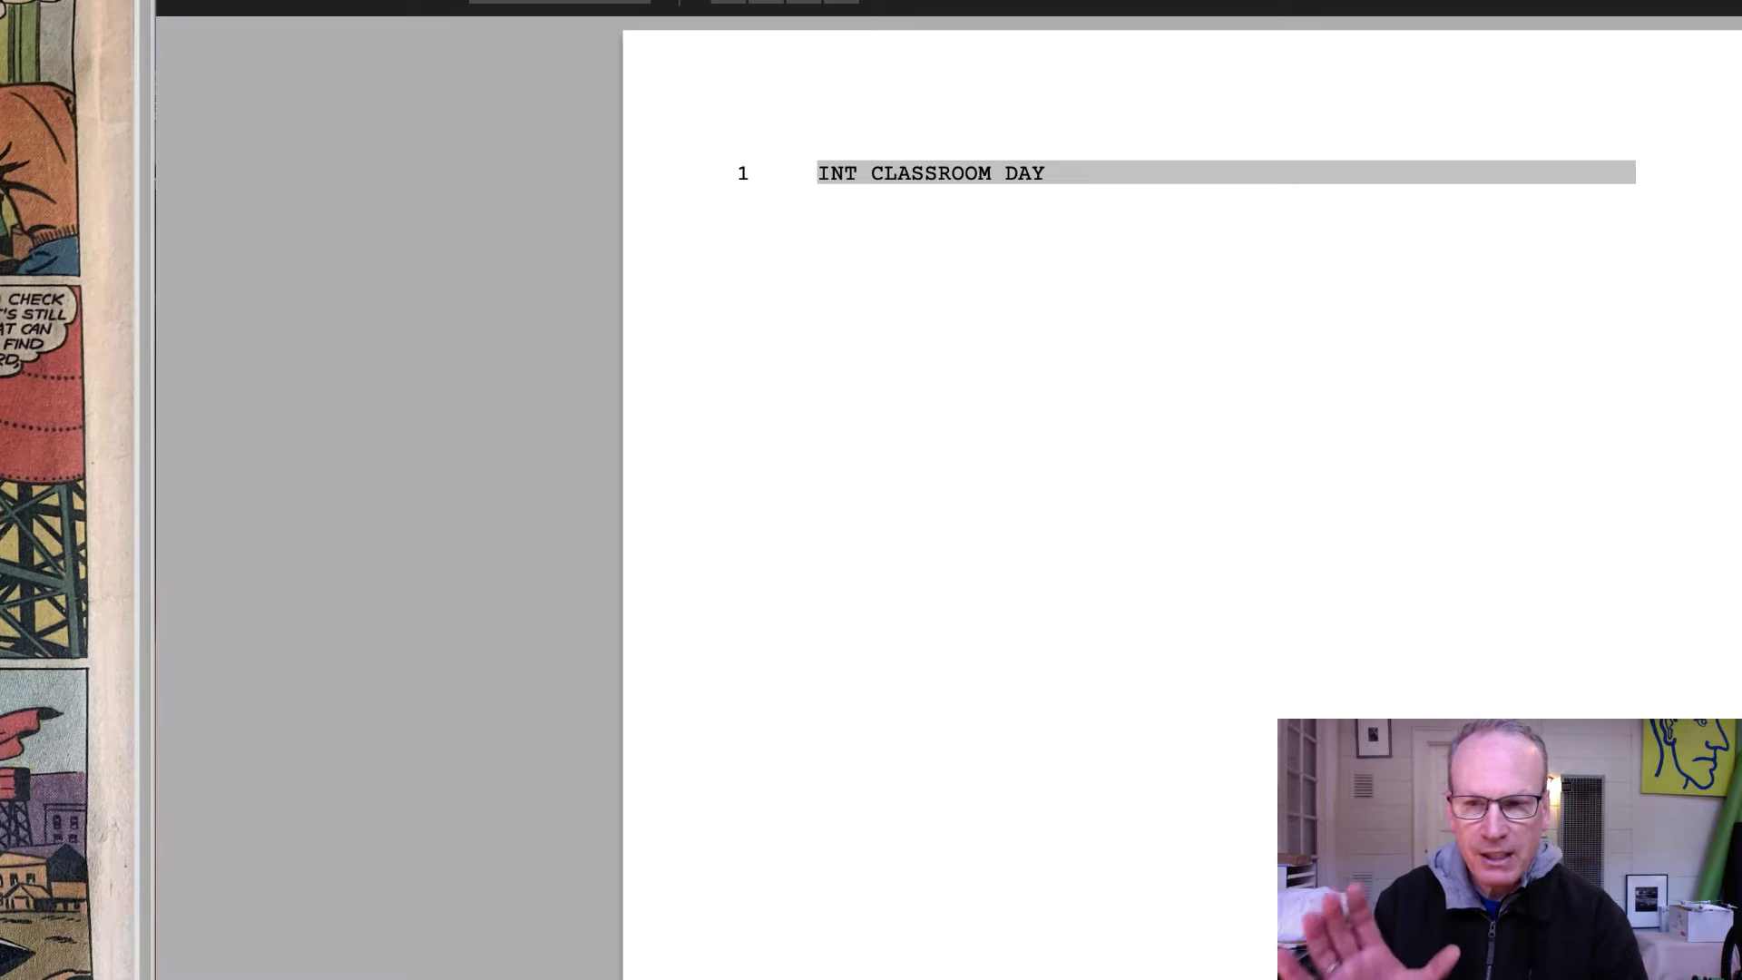
{"action": "key", "text": "Return"}
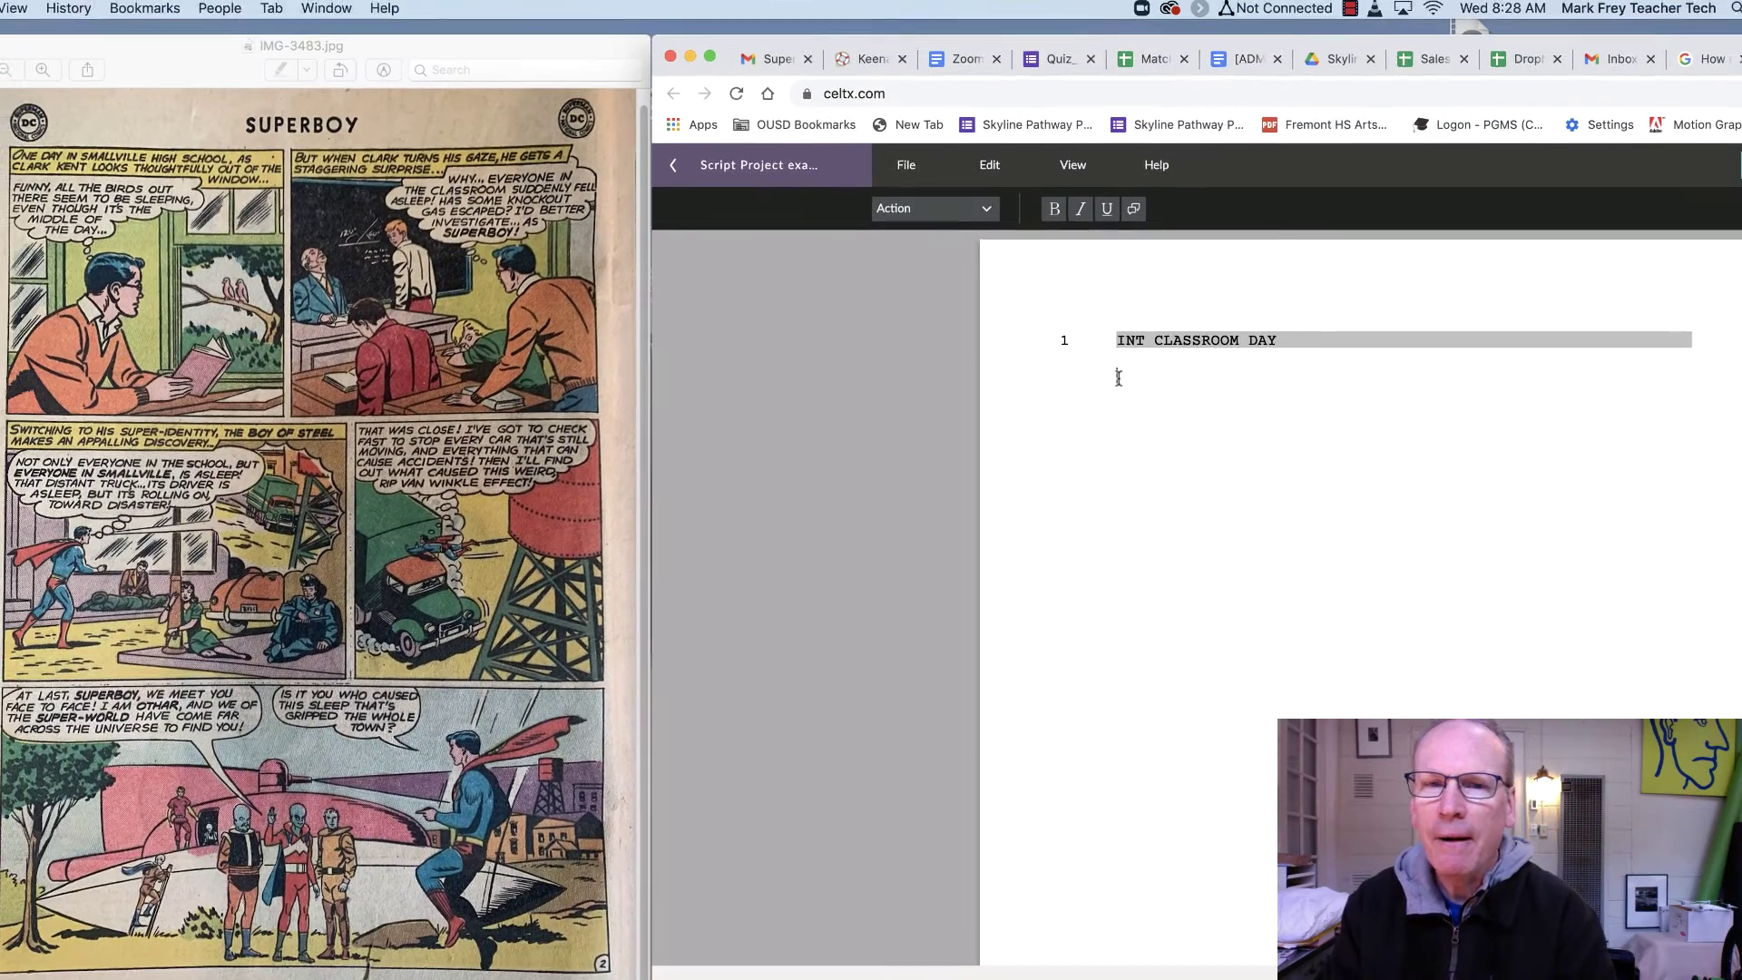
- Write the action sentence "Clark Kent is sitting in his classroom looking out the window." under the scene heading
{"action": "type", "text": "C"}
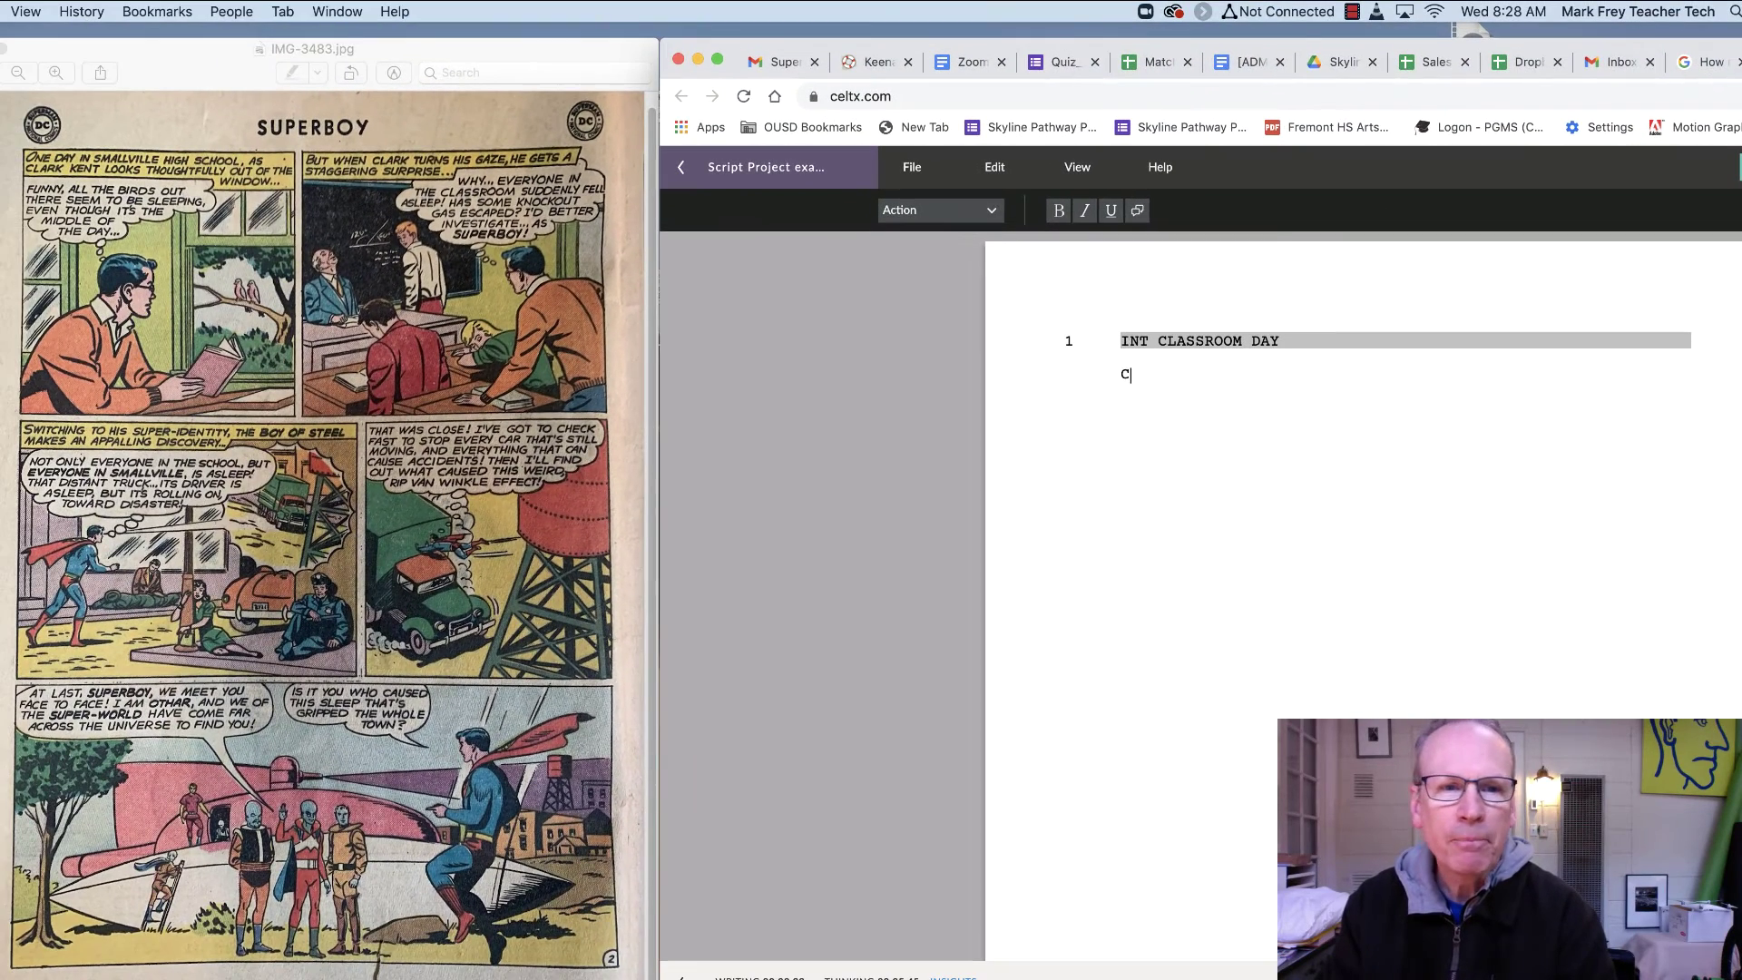
{"action": "type", "text": "lark Kent "}
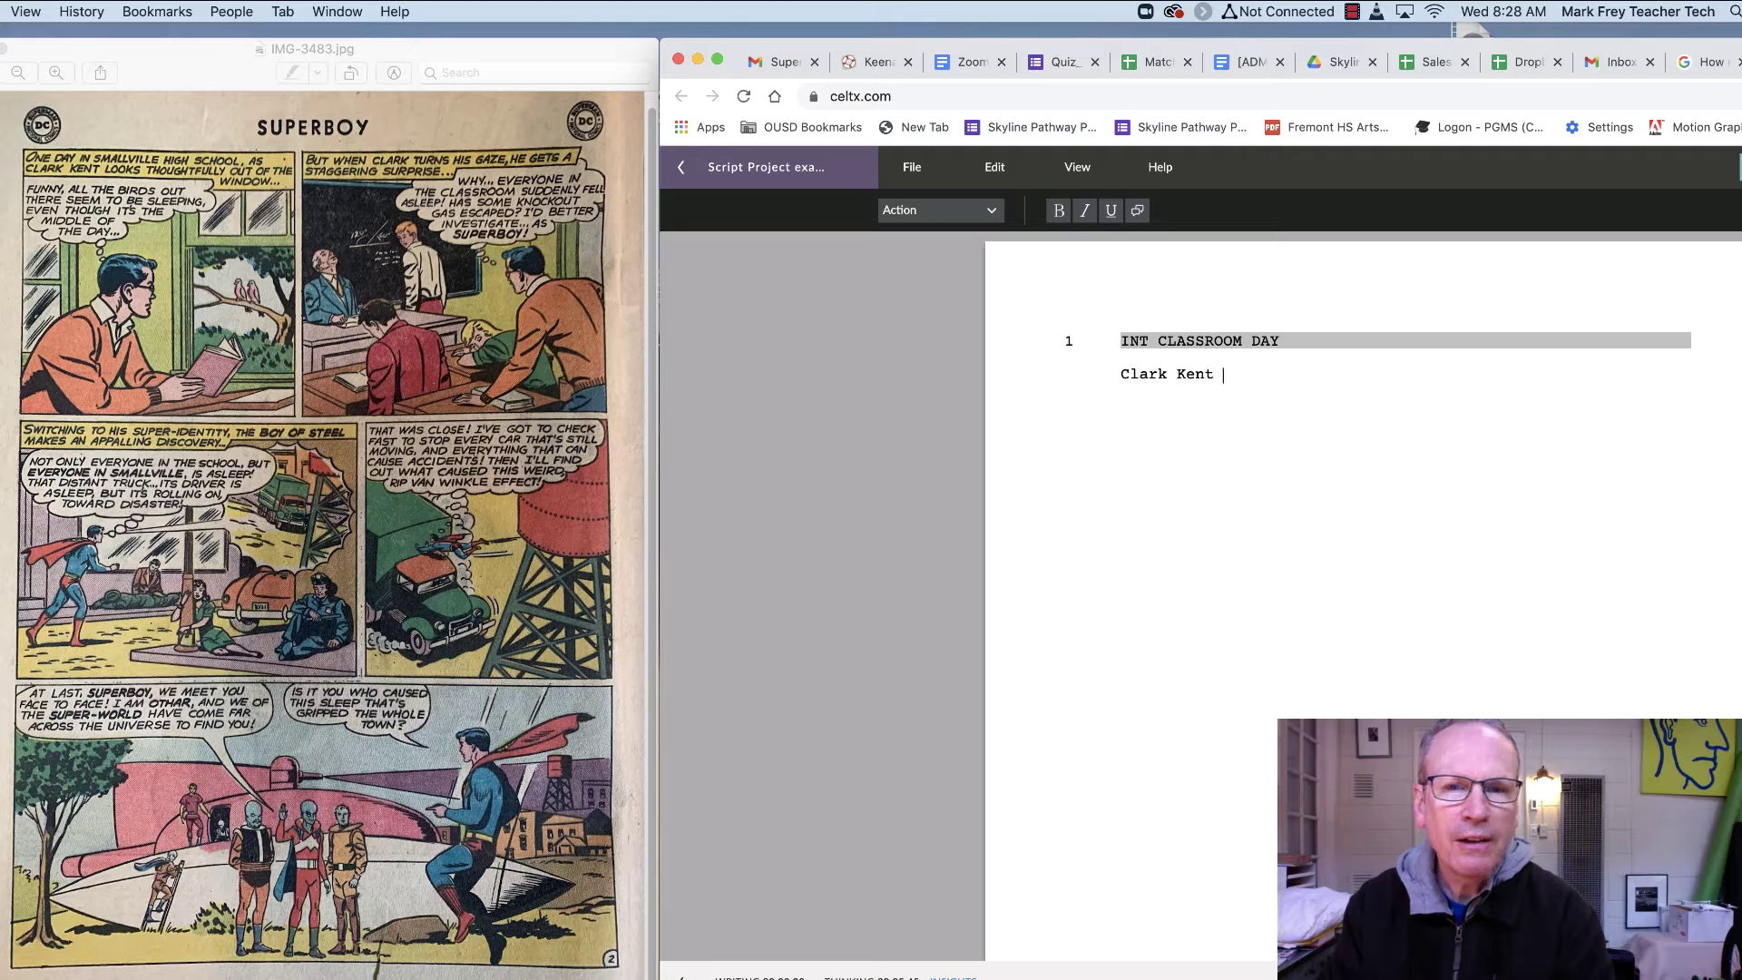
{"action": "type", "text": "is sitting in "}
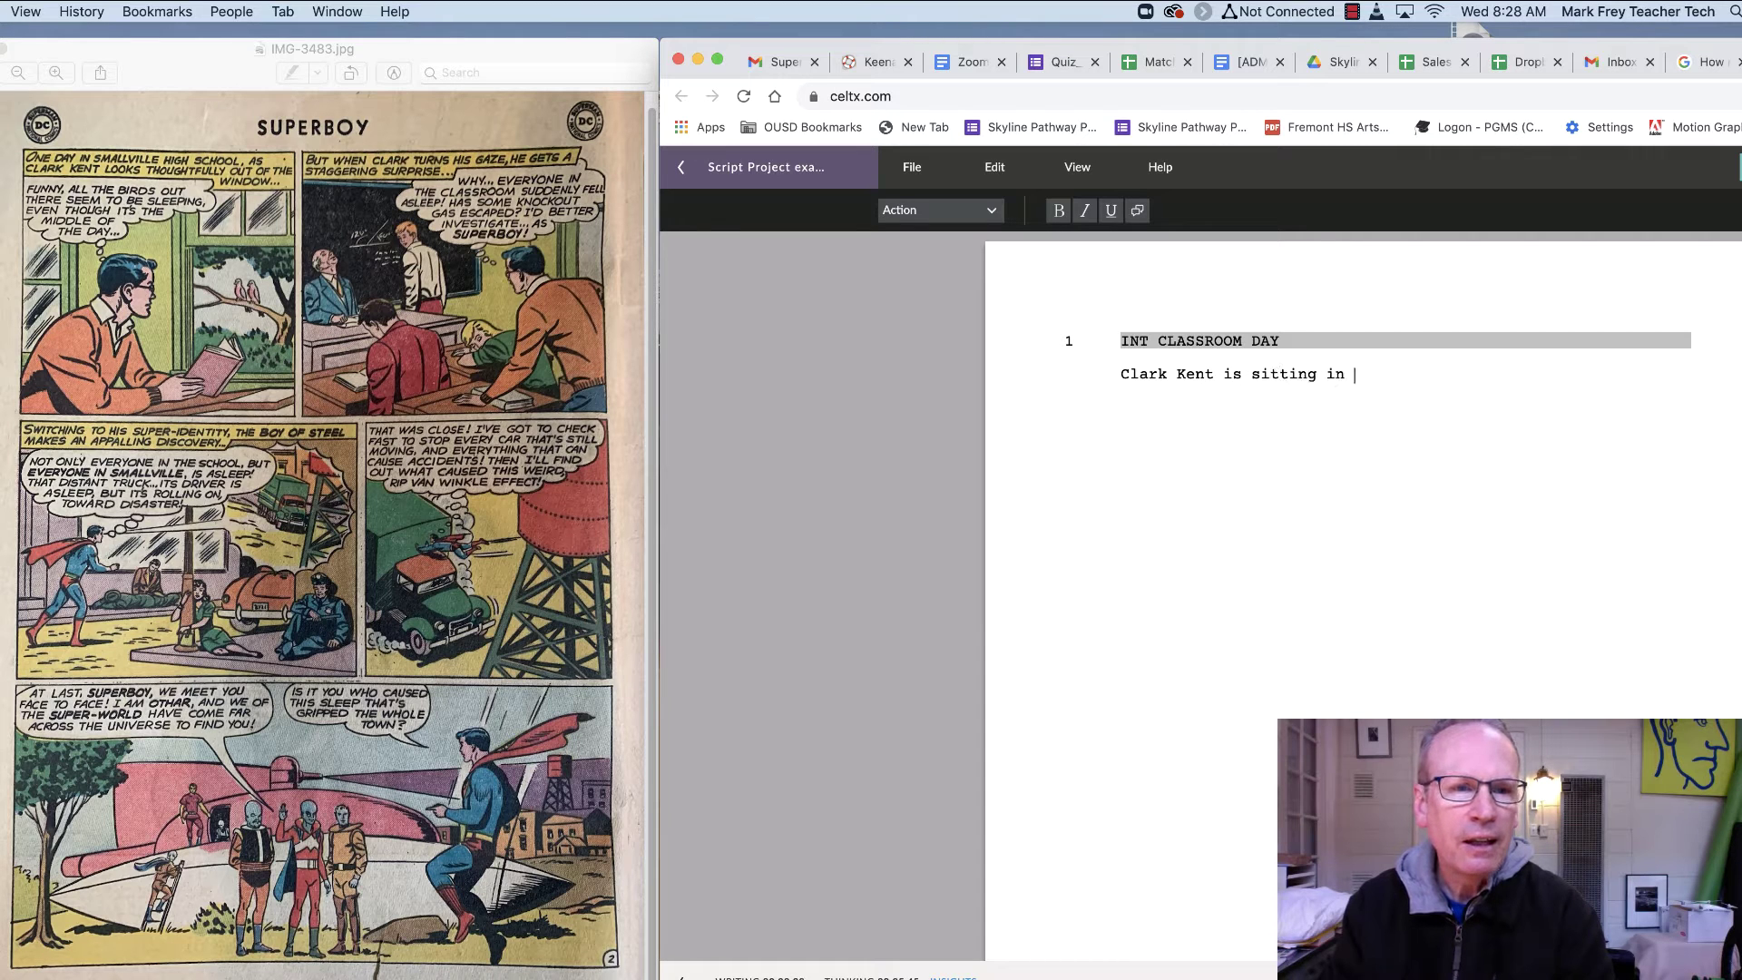
{"action": "type", "text": "his class"}
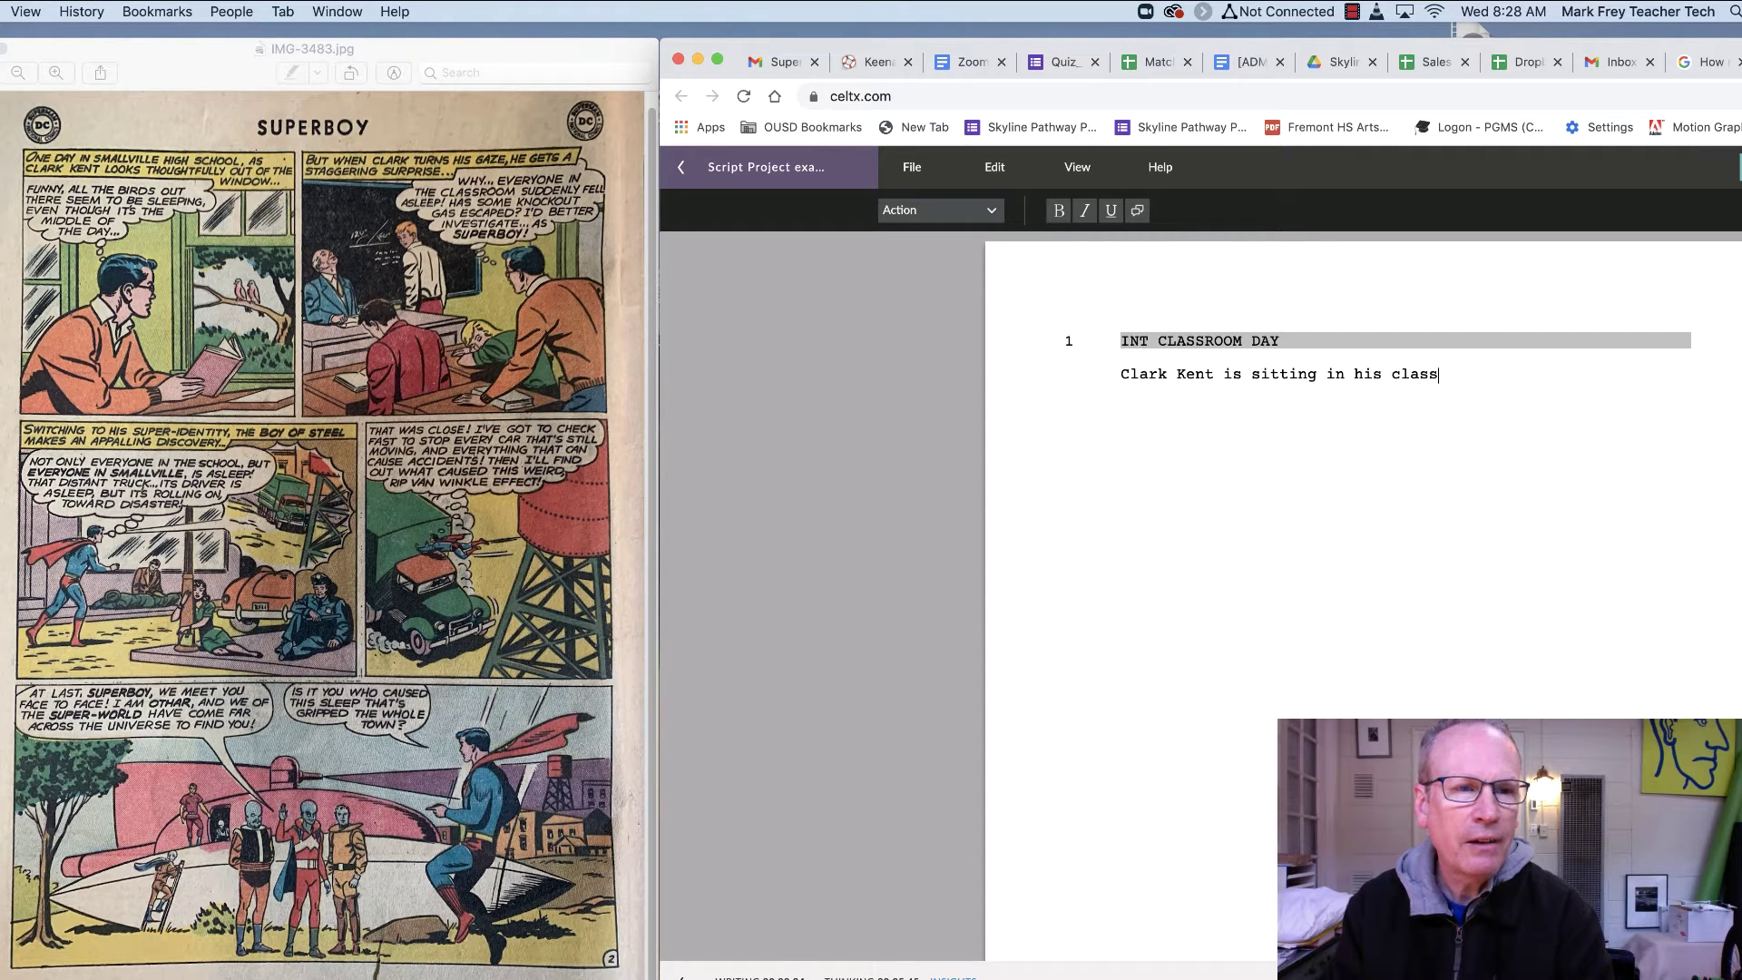
{"action": "type", "text": "room looking o"}
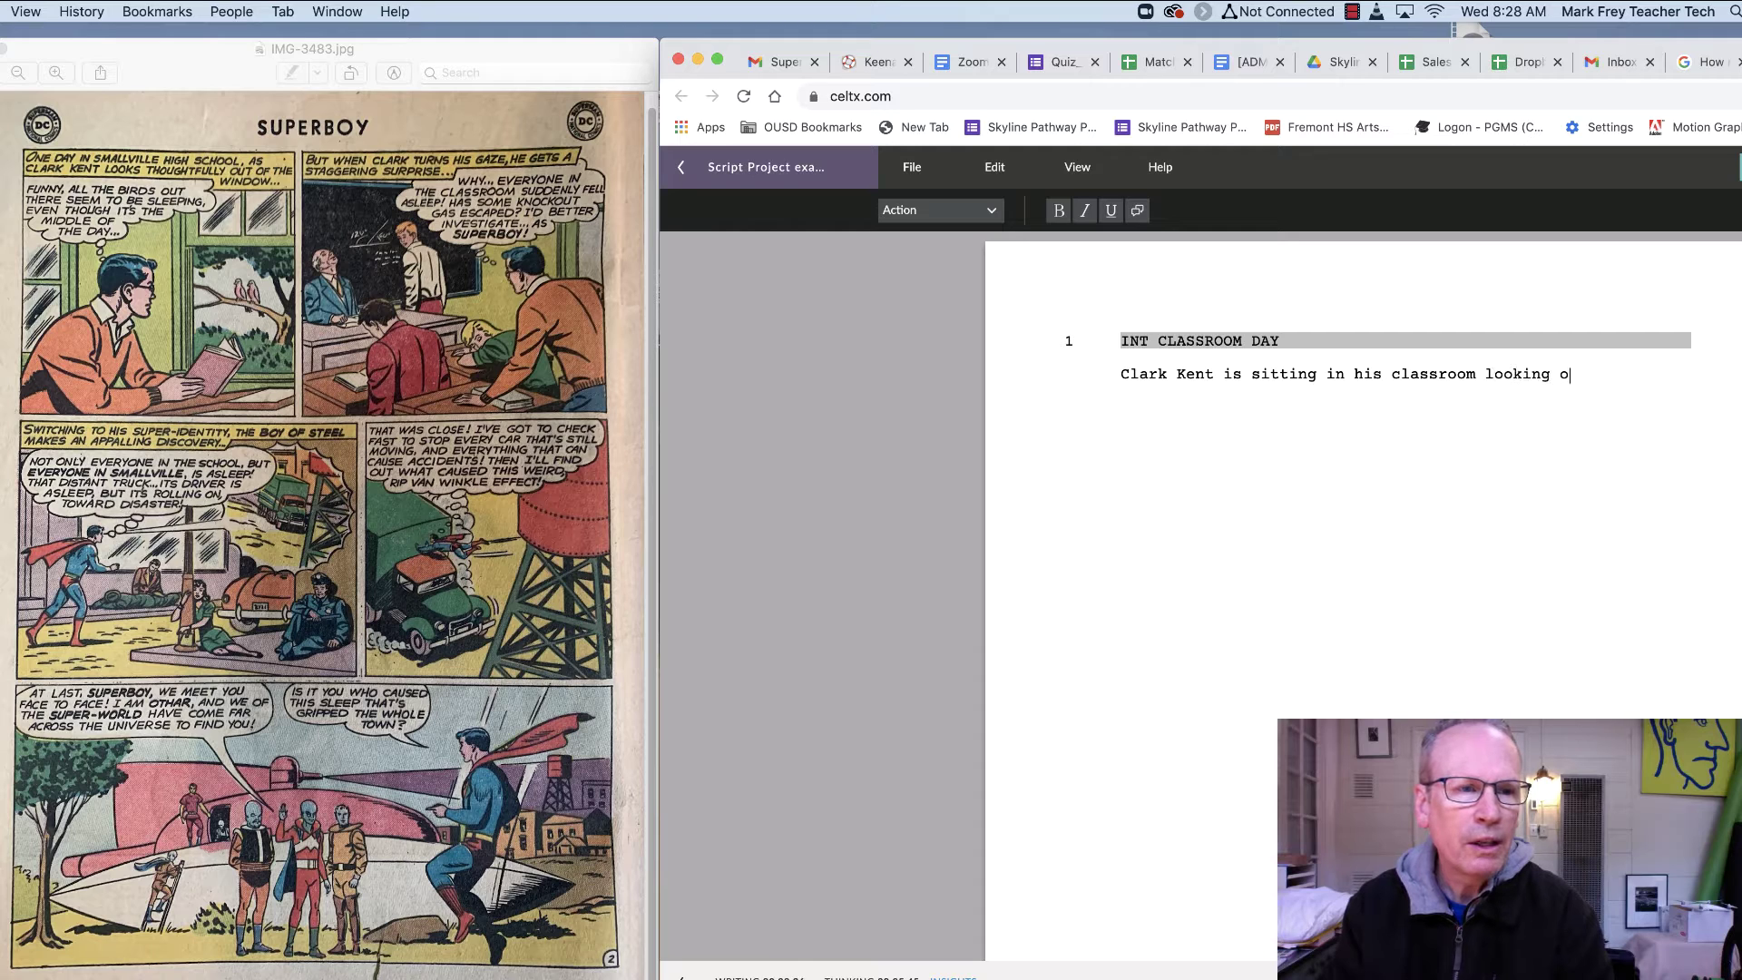
{"action": "type", "text": "ut the windoe"}
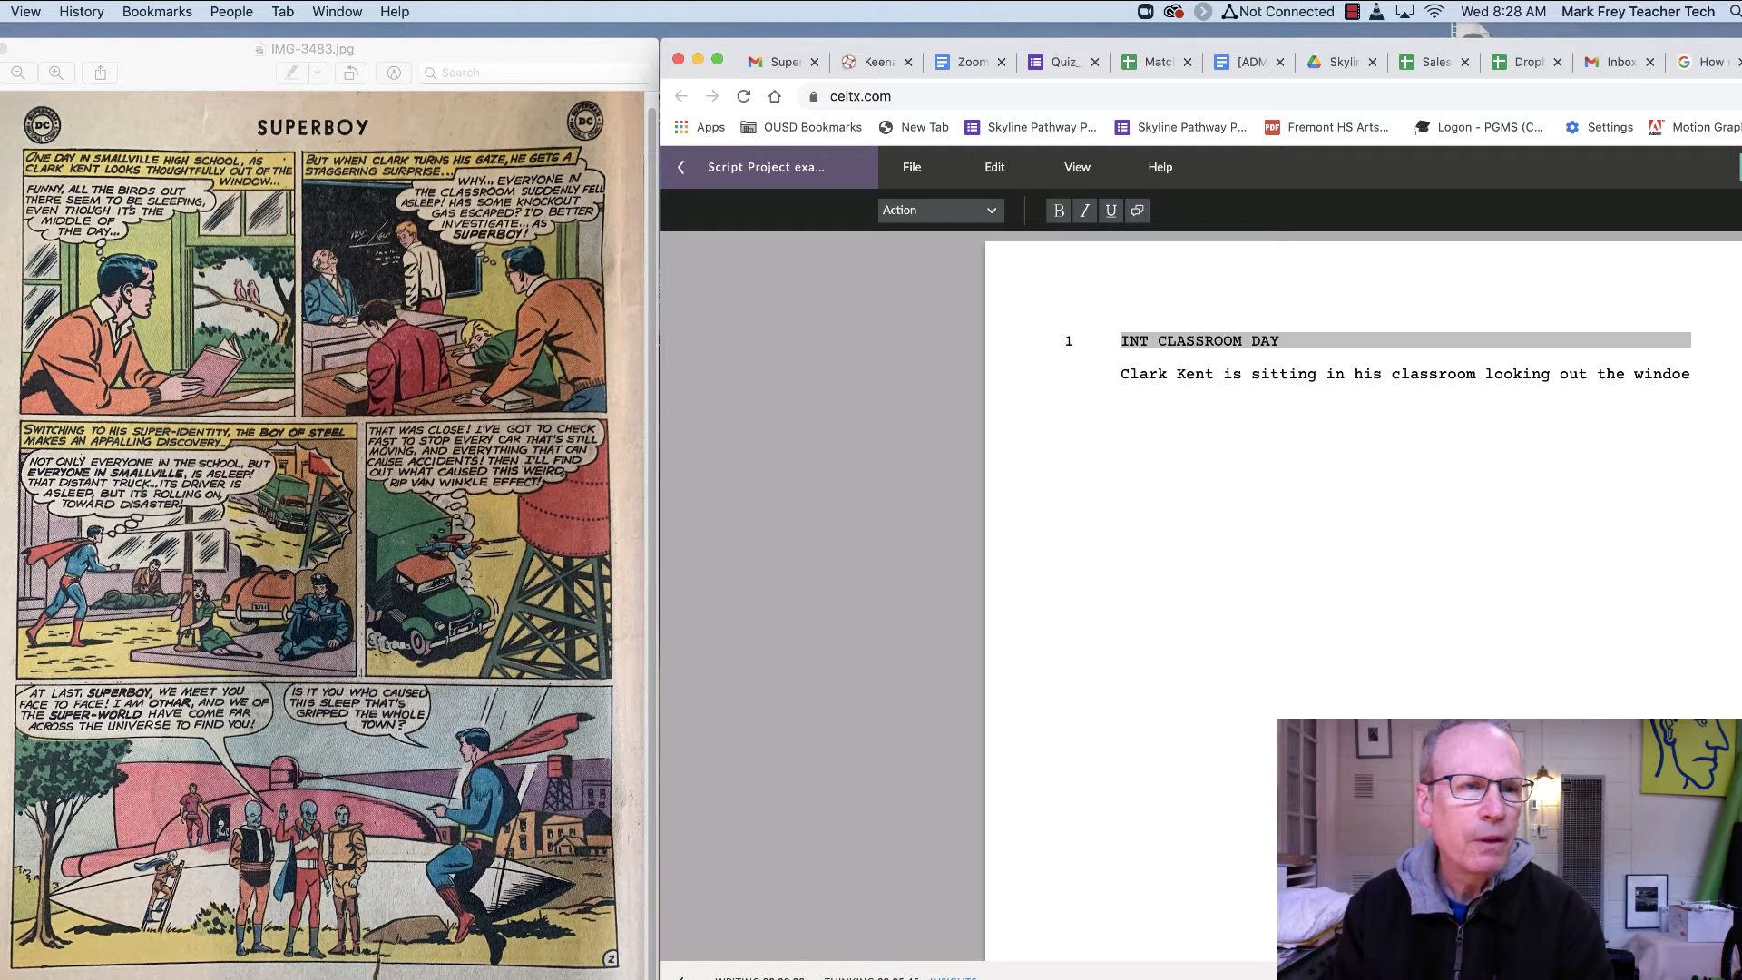
{"action": "key", "text": "BackSpace"}
{"action": "type", "text": "w. He notie"}
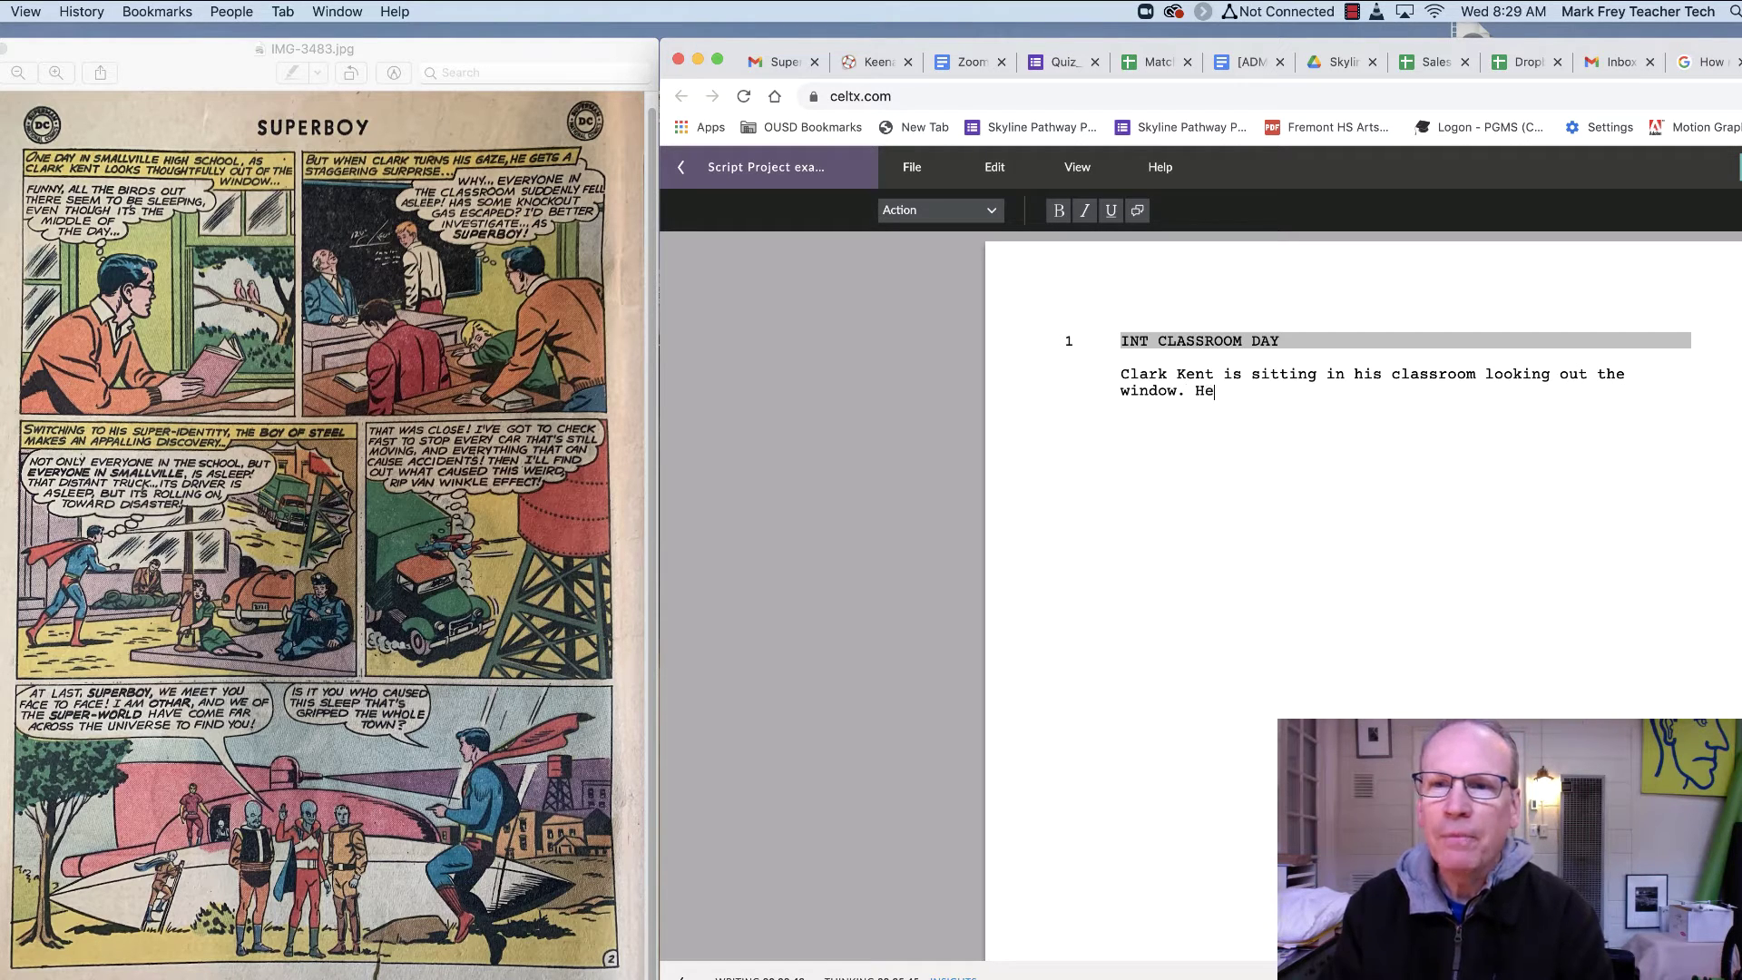
- Continue the action description with "He notices birds outside that seem to be asleep."
{"action": "type", "text": "es"}
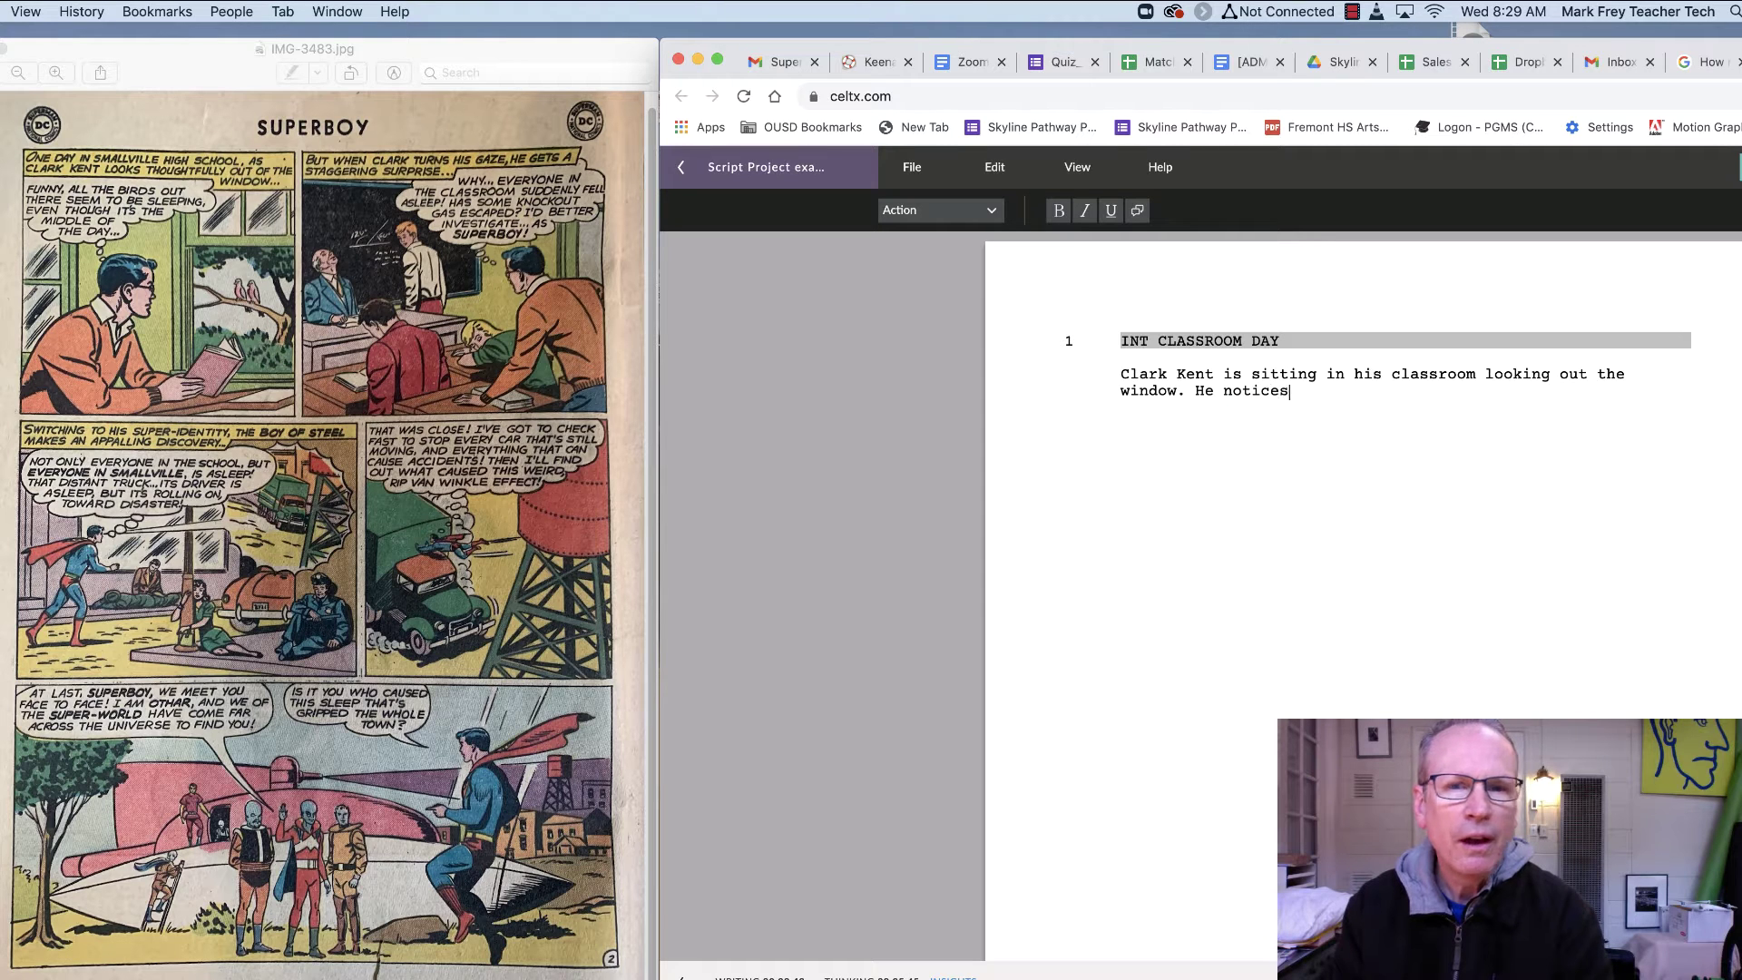
{"action": "type", "text": " birds"}
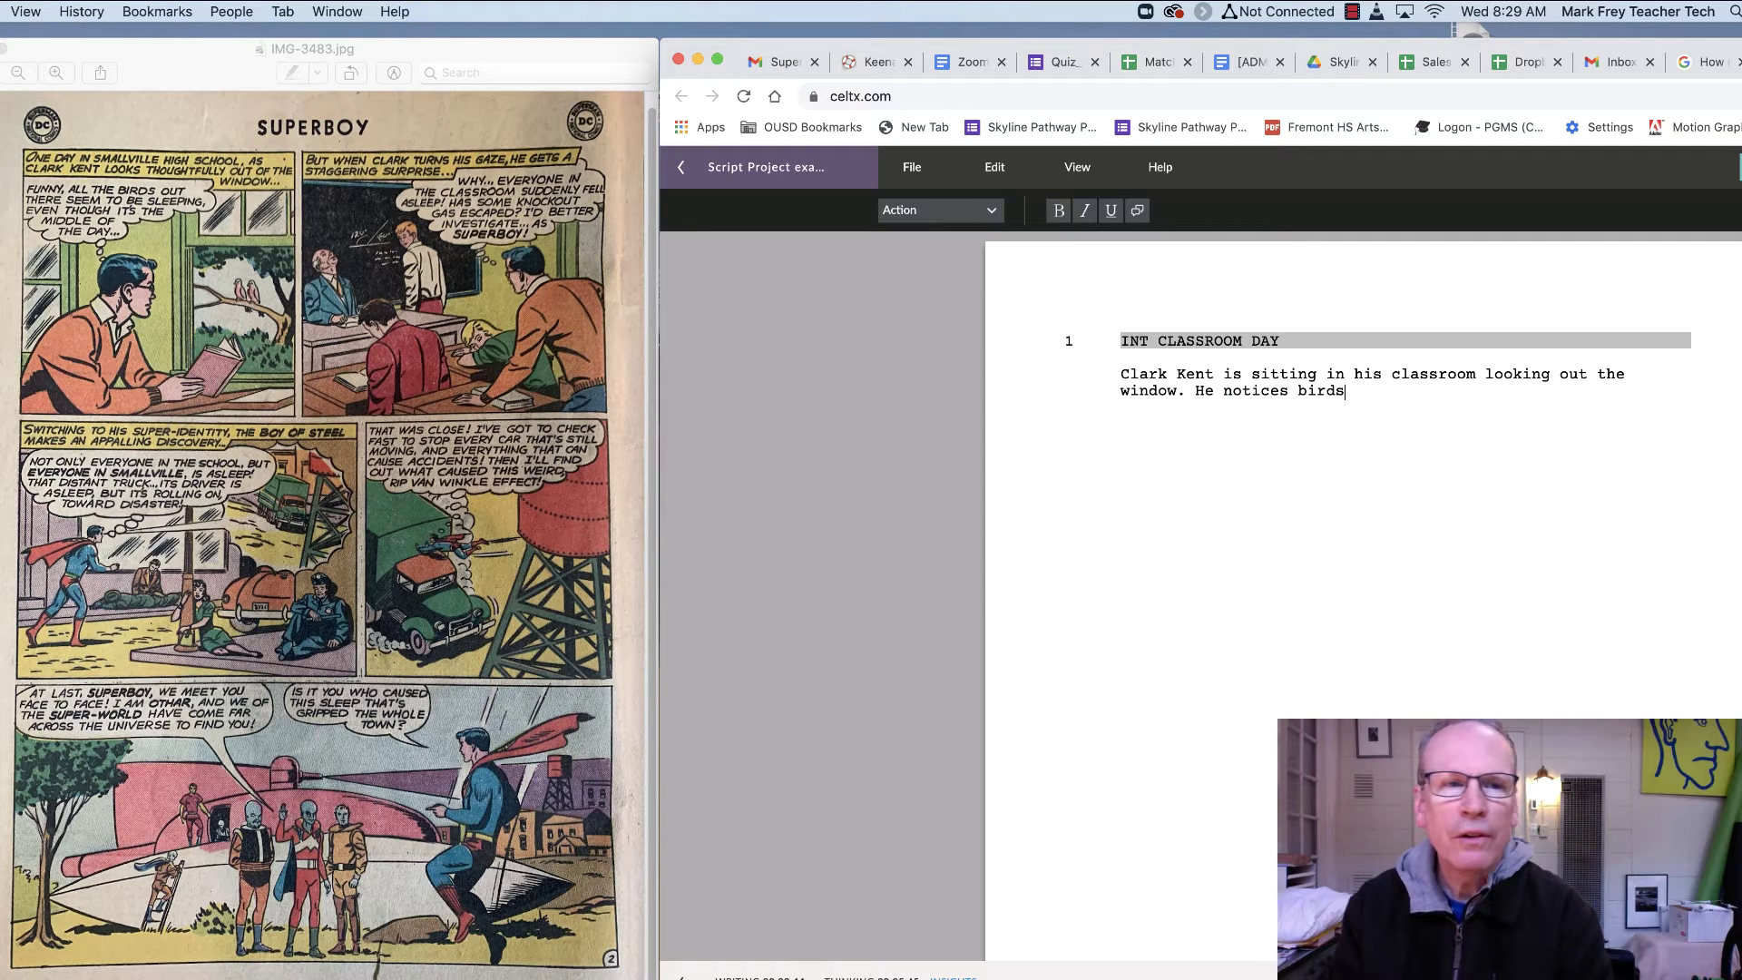
{"action": "type", "text": " outside that sem"}
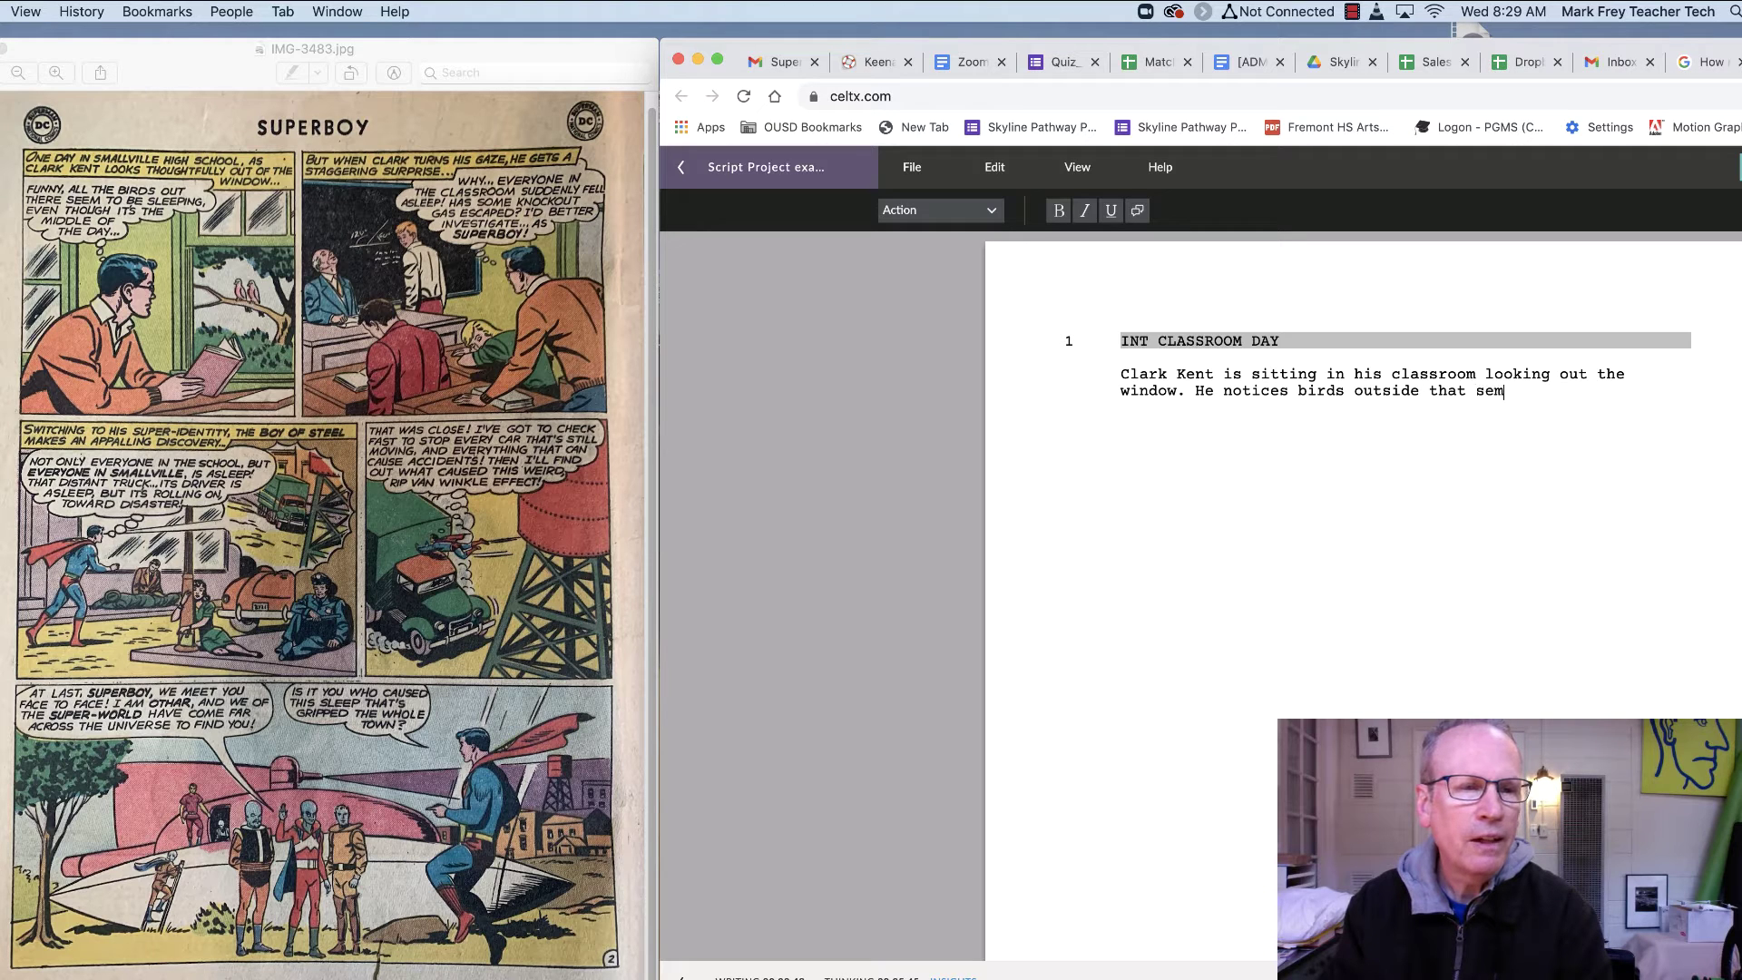
{"action": "key", "text": "BackSpace"}
{"action": "type", "text": "em"}
{"action": "type", "text": " to be asle"}
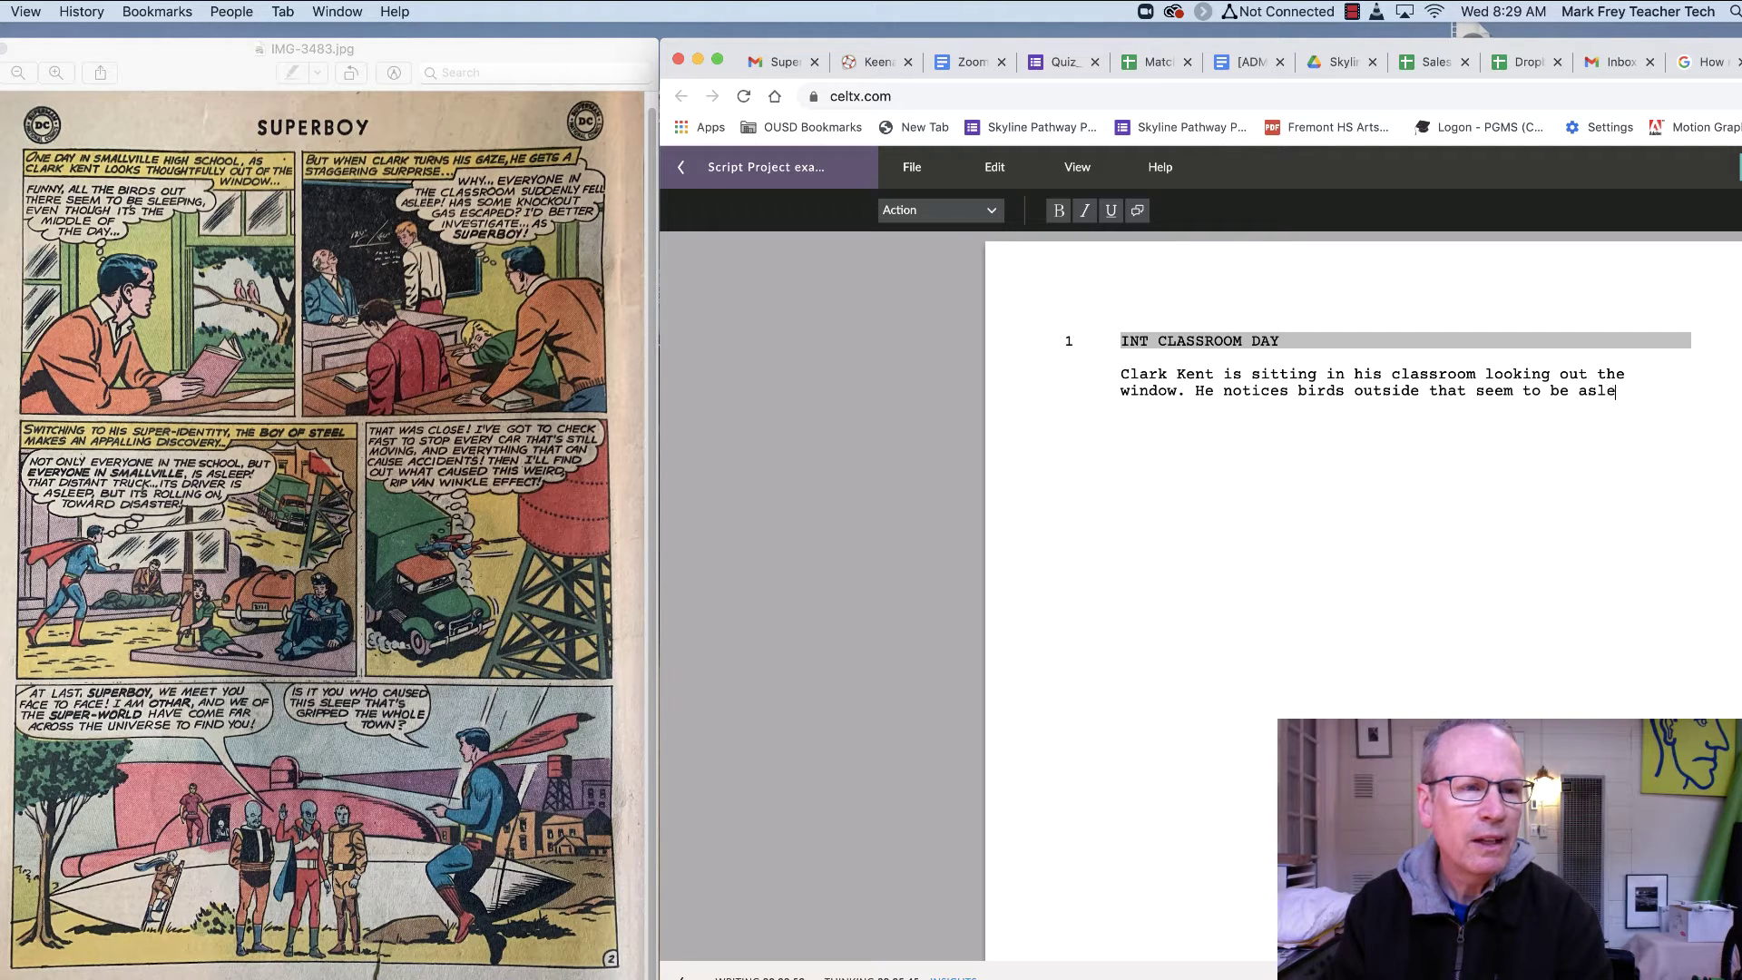
{"action": "type", "text": "ep. Clar"}
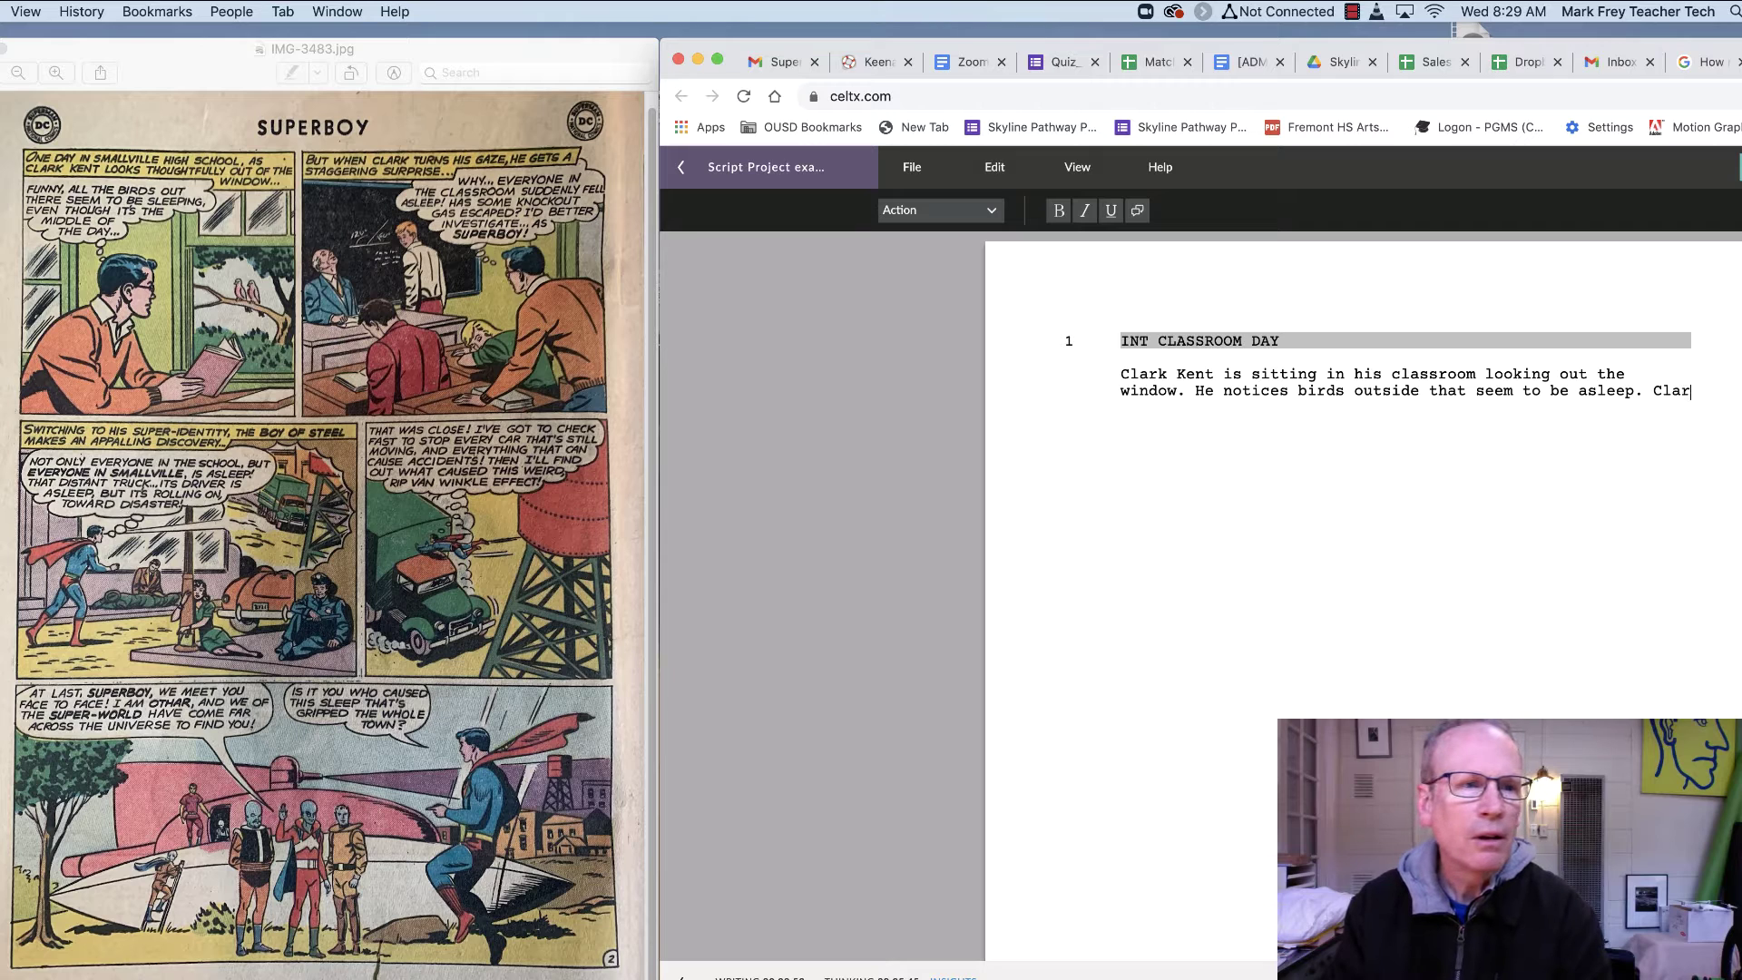
- Finish the action paragraph with "Clark is staring at them, looking away from his book."
{"action": "type", "text": "k is star"}
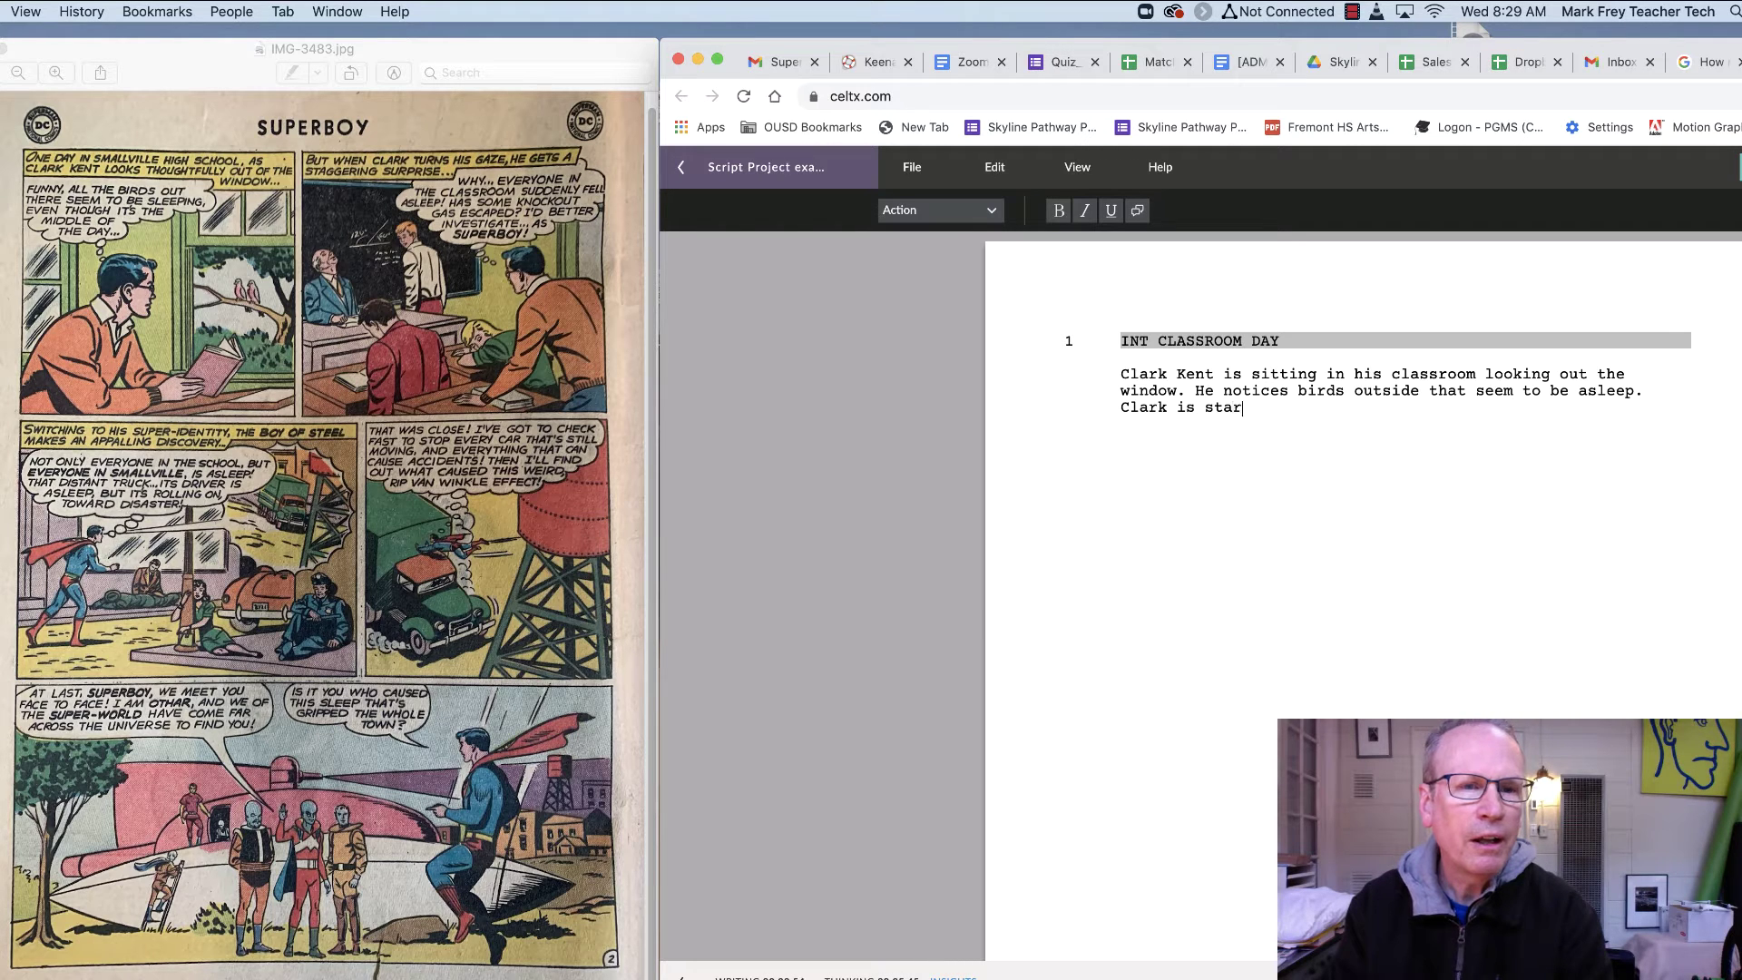
{"action": "type", "text": "ing at "}
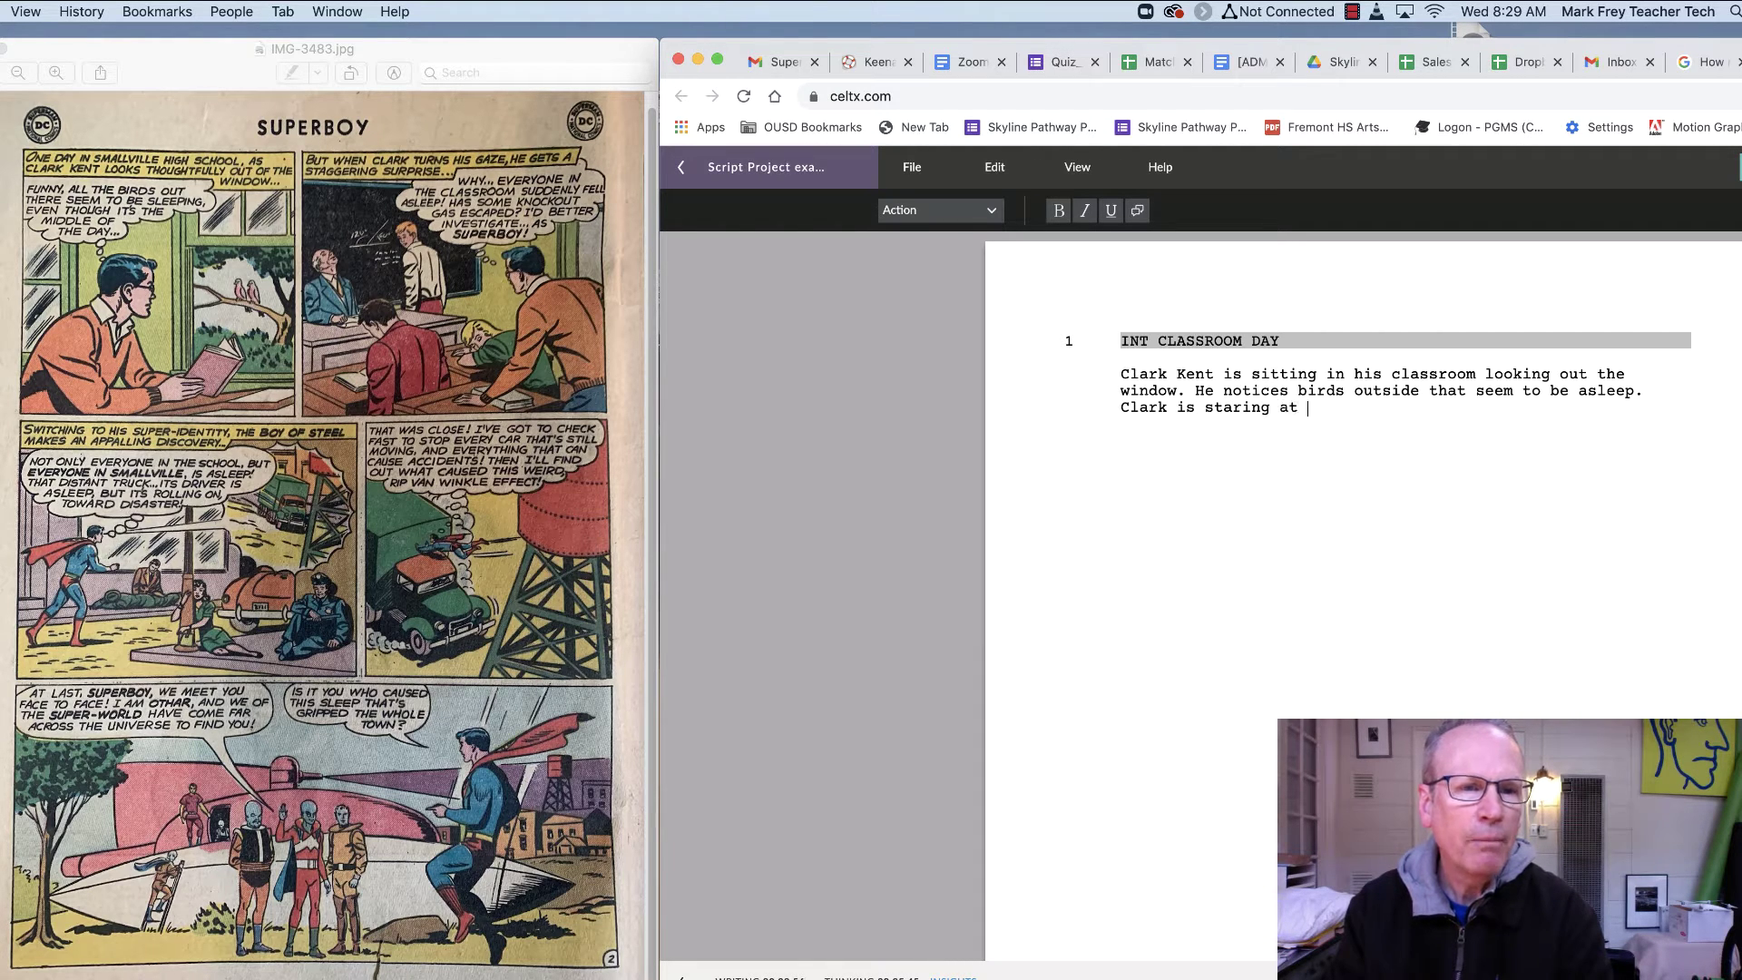
{"action": "type", "text": "them, look"}
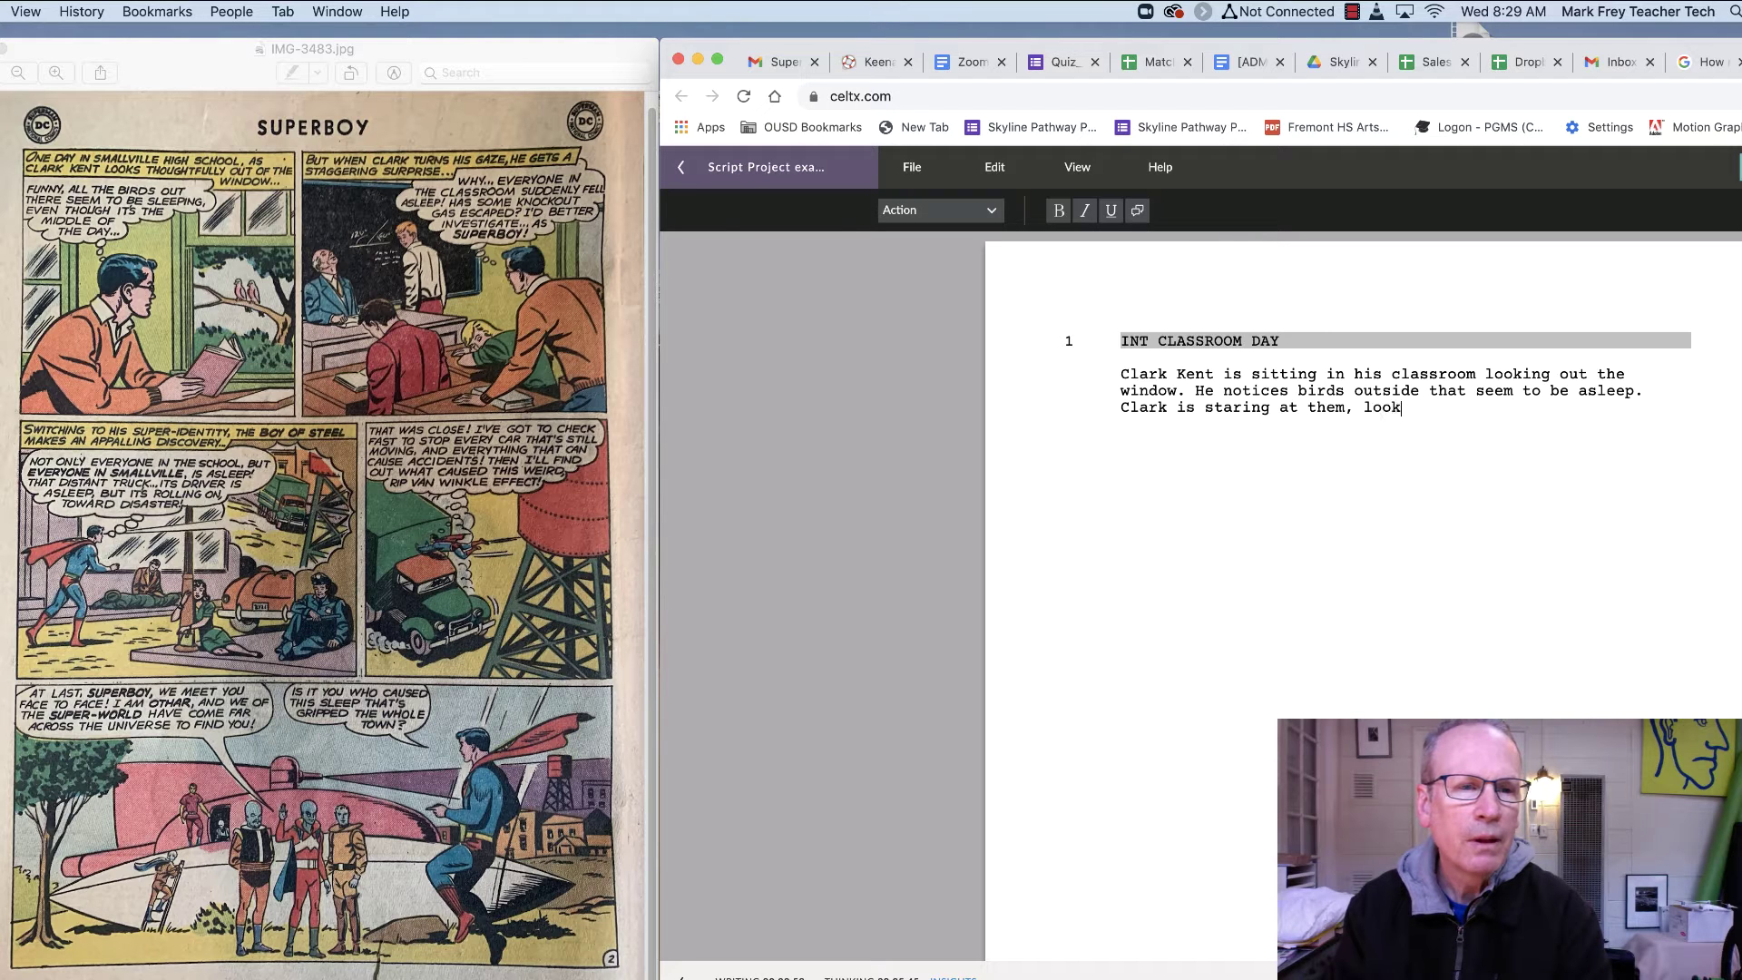
{"action": "type", "text": "ing away from bj"}
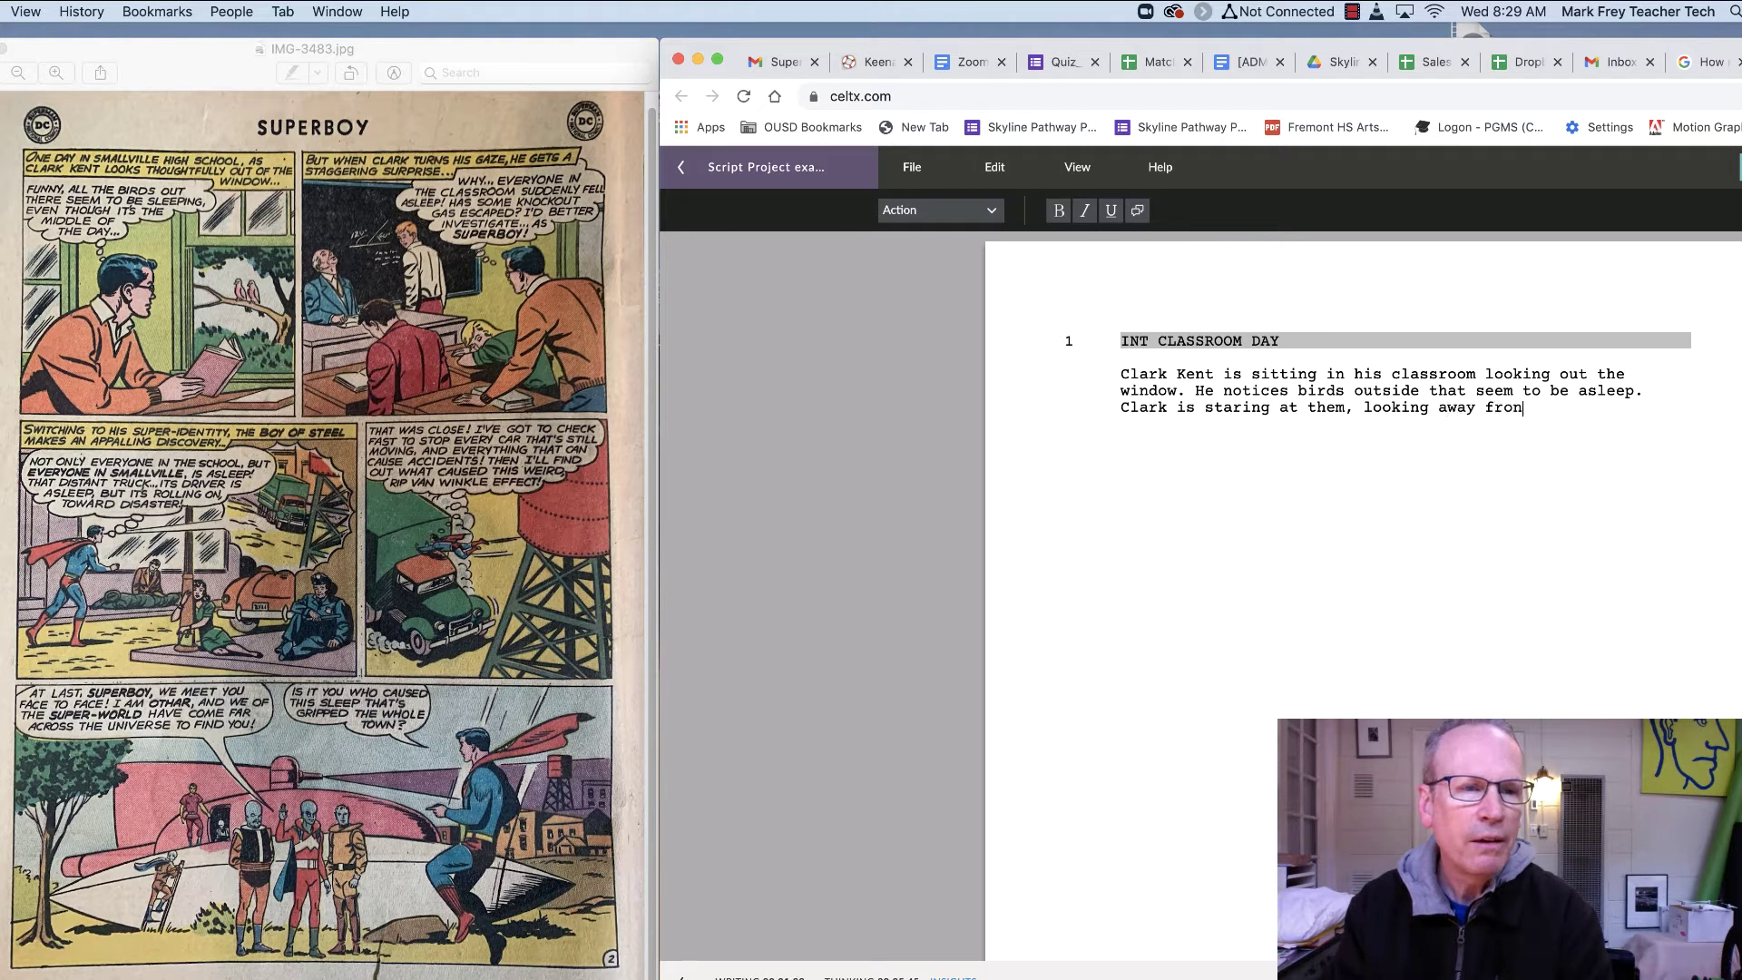
{"action": "key", "text": "BackSpace"}
{"action": "key", "text": "BackSpace"}
{"action": "key", "text": "BackSpace"}
{"action": "type", "text": "his book"}
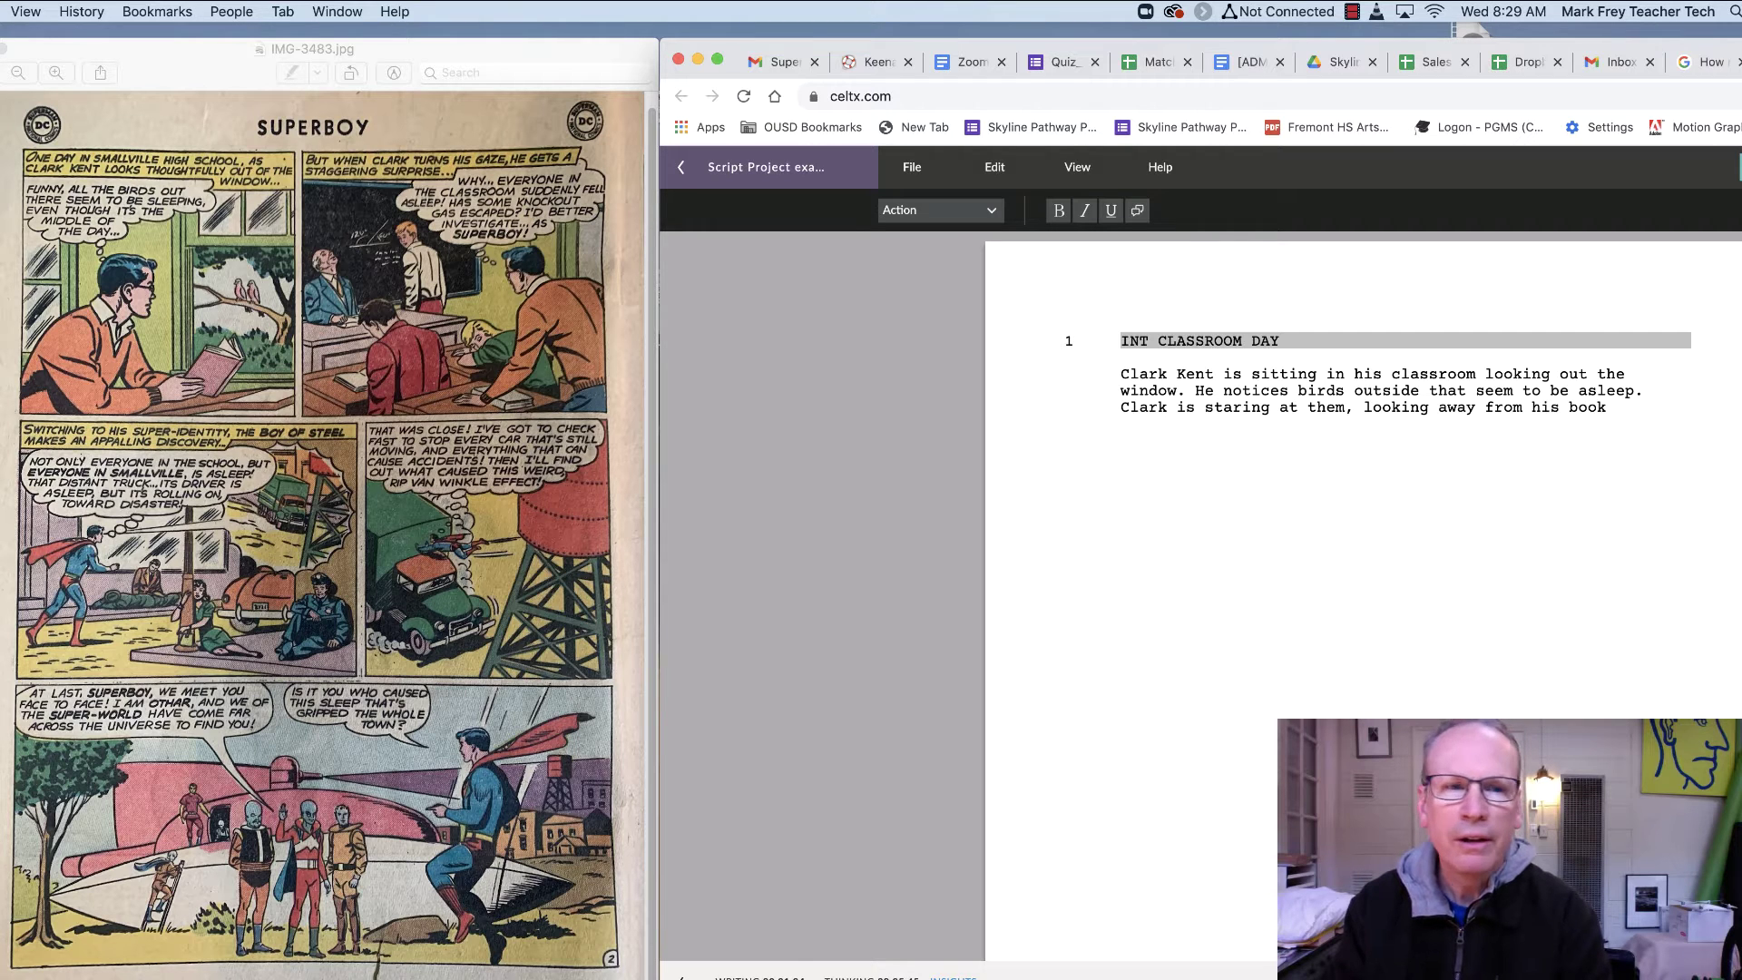
{"action": "type", "text": "."}
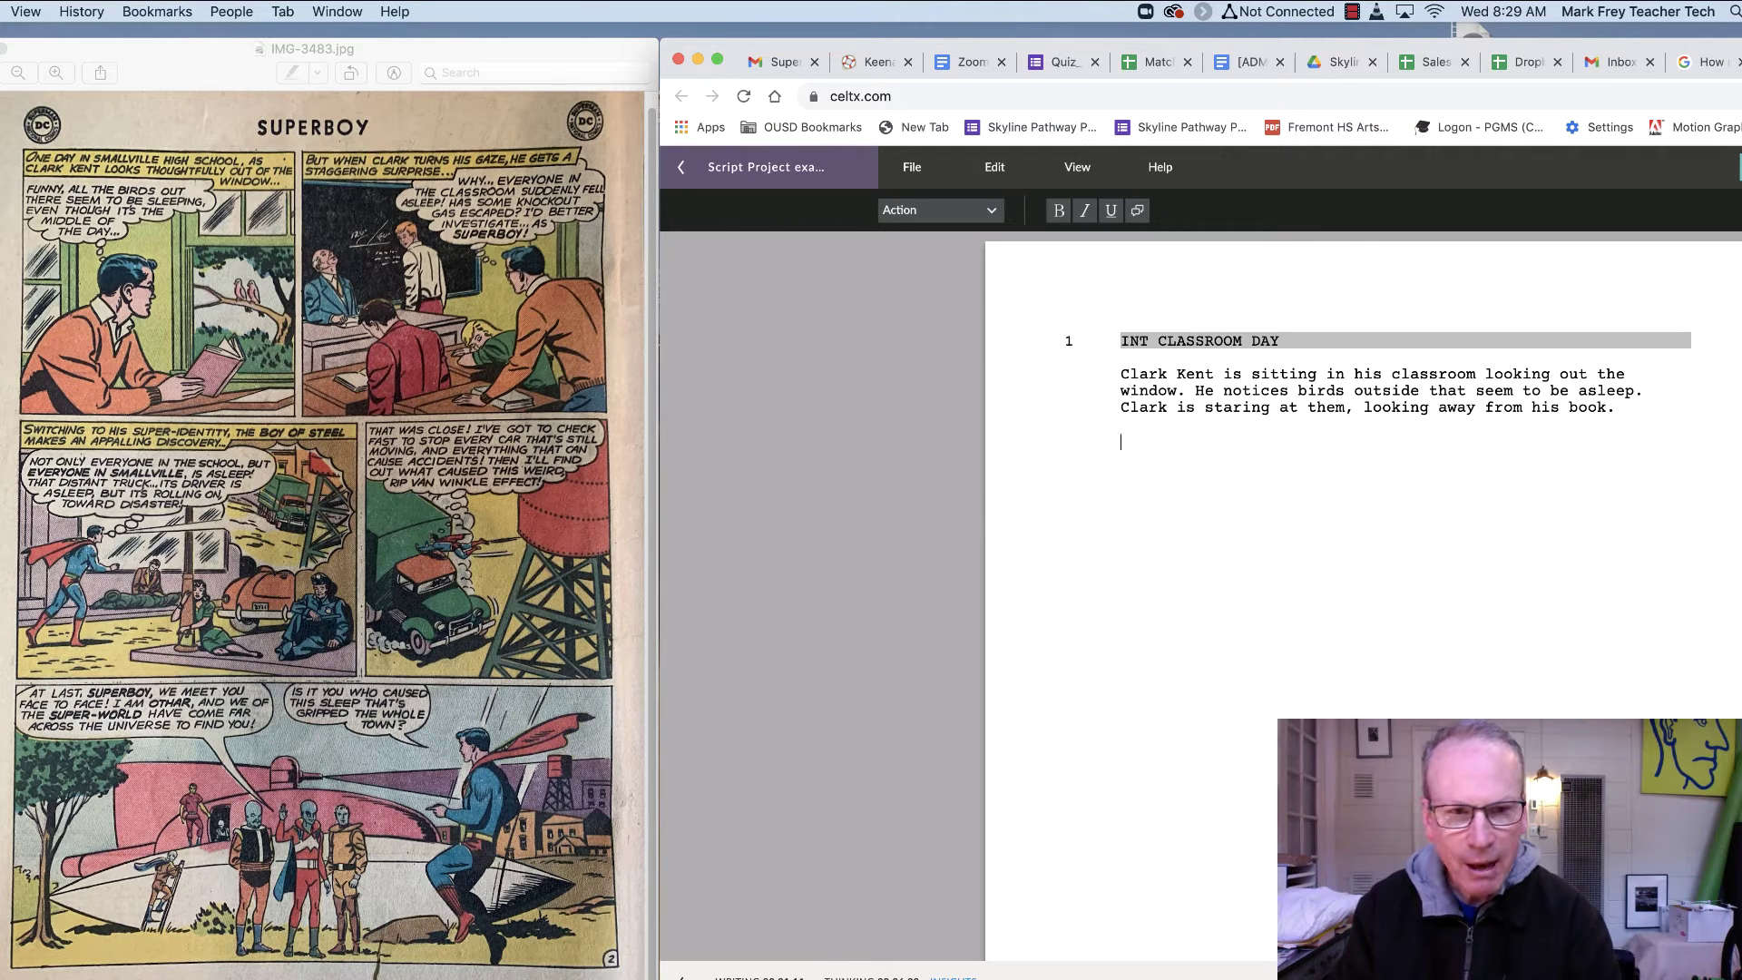
- Add a Character line reading "CLARK KENT" below the action paragraph and begin a dialogue line under it
{"action": "key", "text": "Tab"}
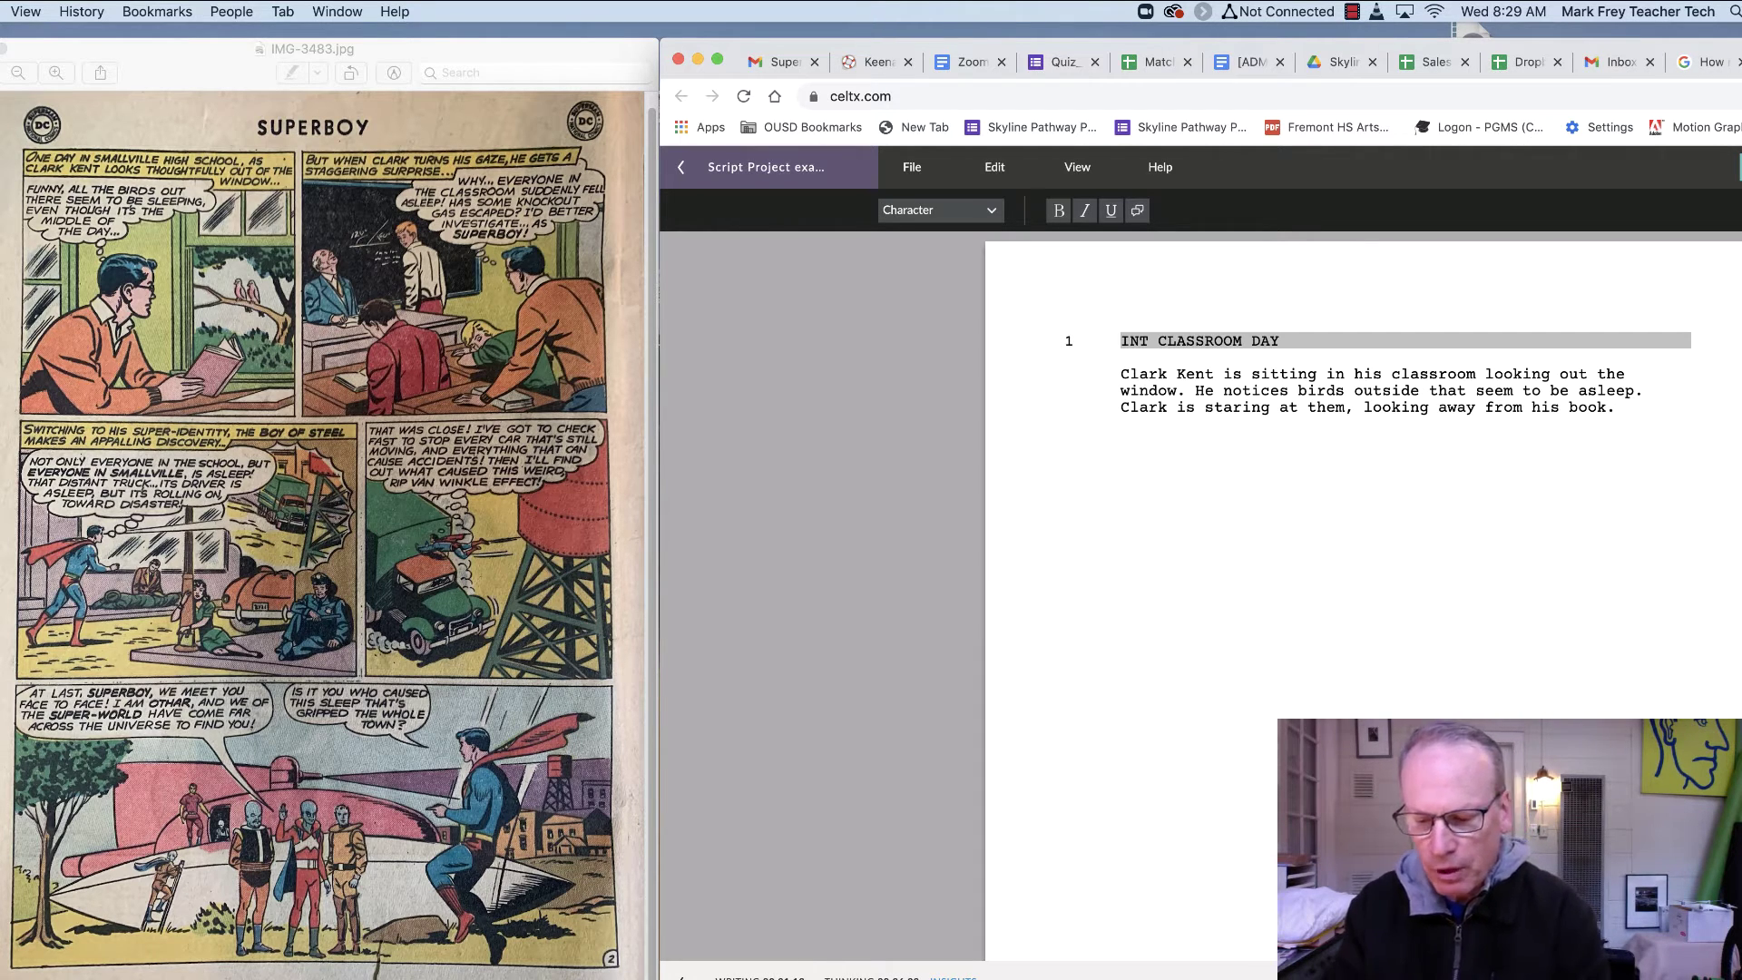
{"action": "type", "text": "CLAR"}
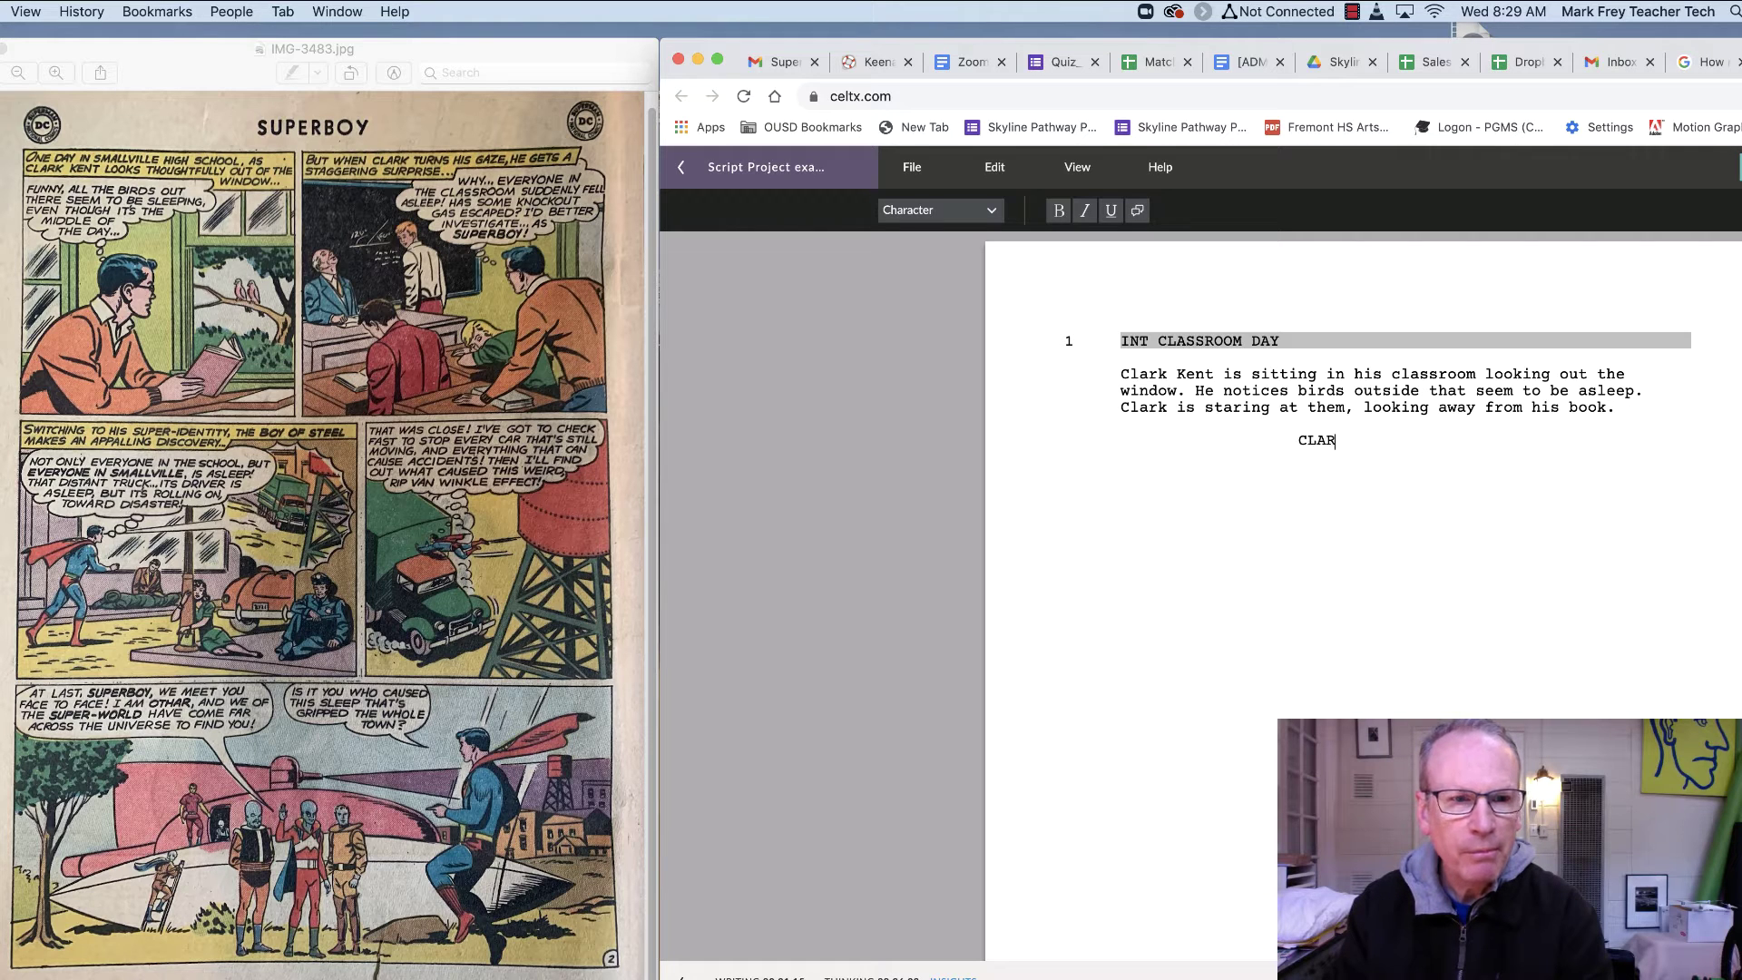
{"action": "type", "text": "K KENT"}
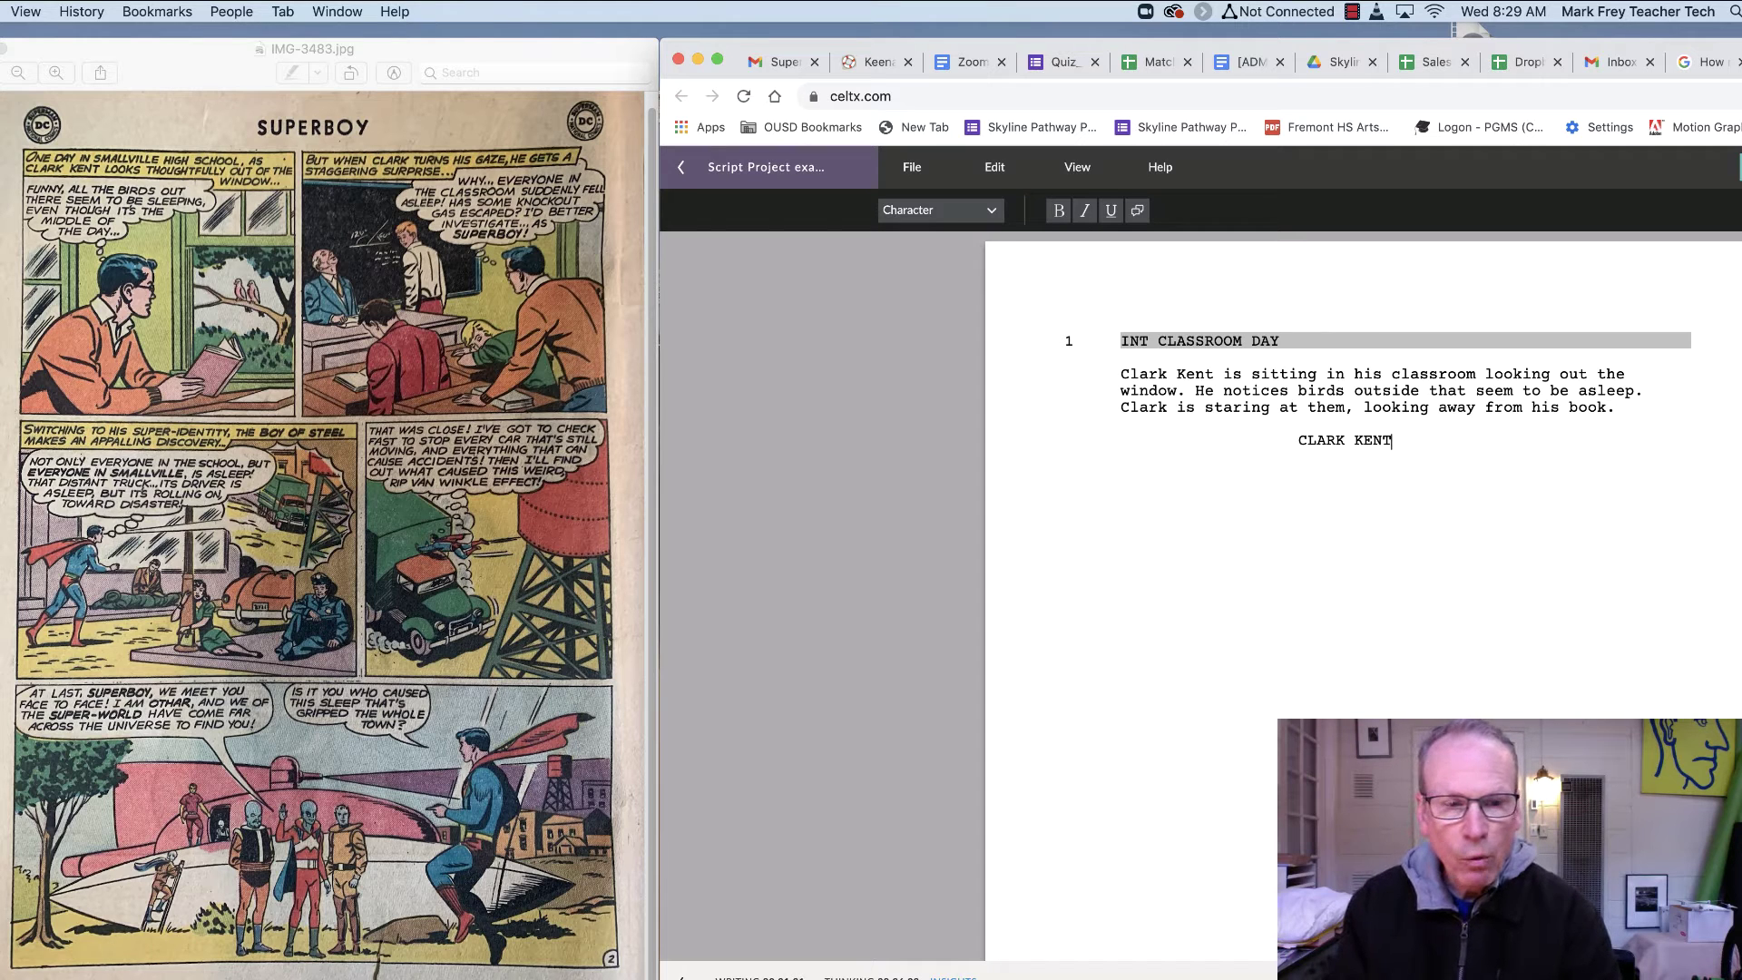
{"action": "key", "text": "Return"}
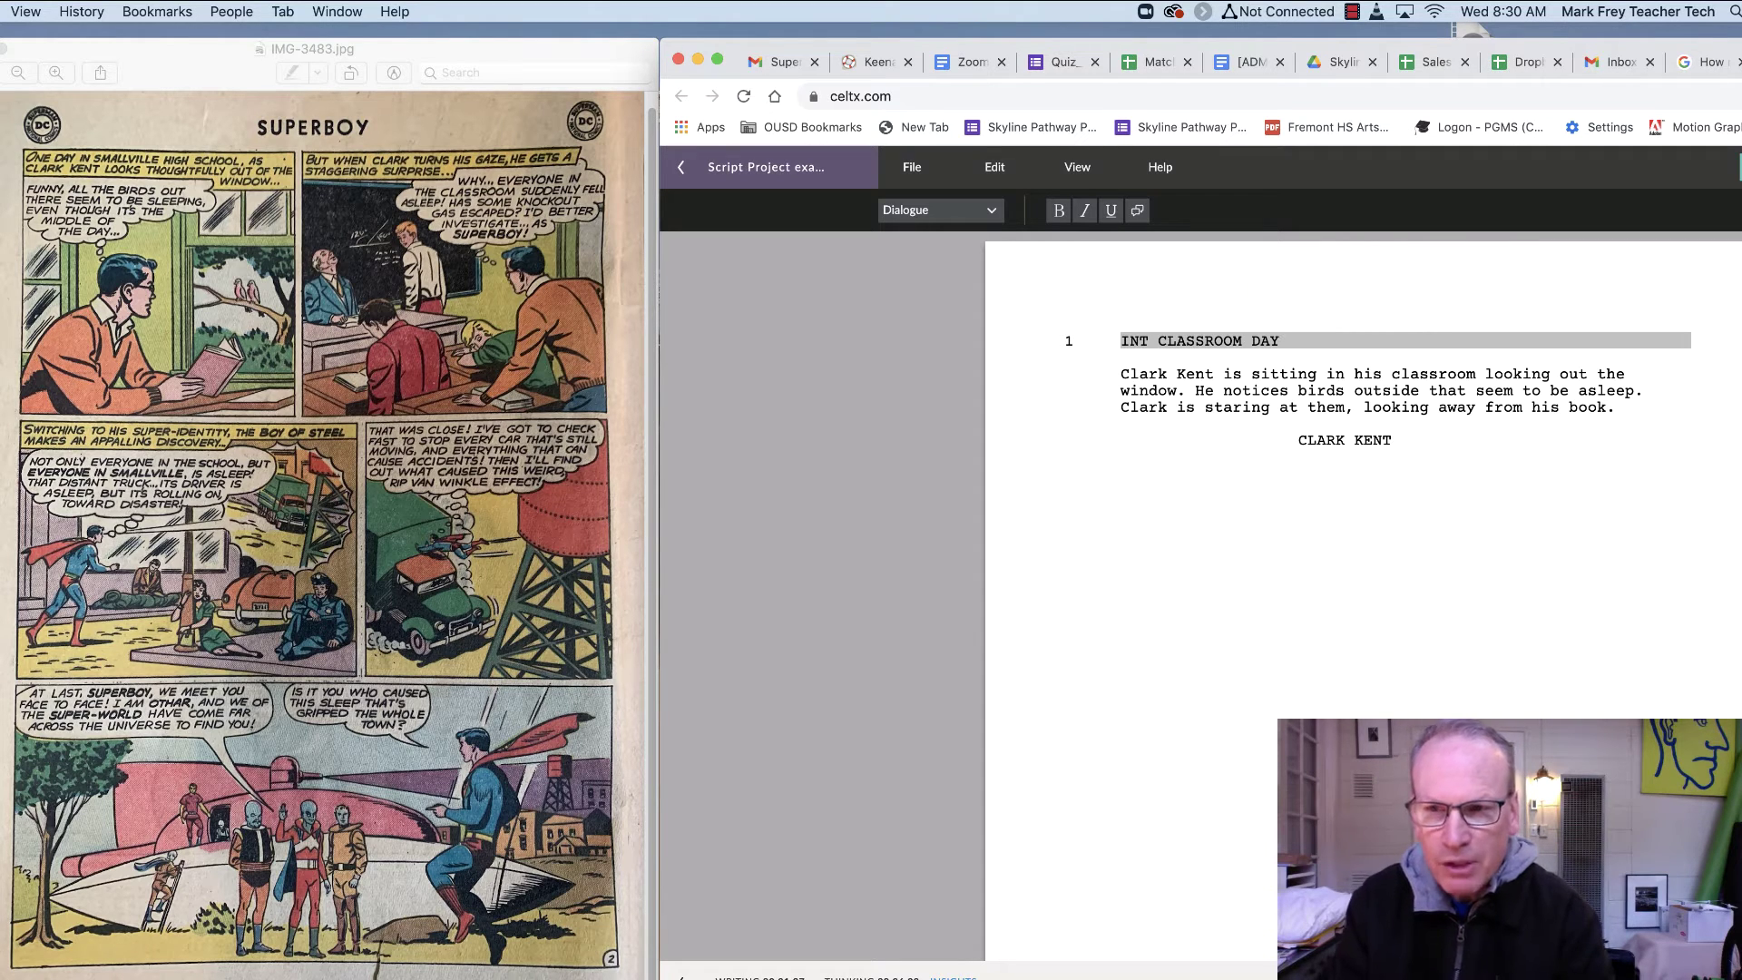
- Begin Clark Kent's dialogue with "Funny, all the birds out there seem to be sleeping,"
{"action": "type", "text": "Funny"}
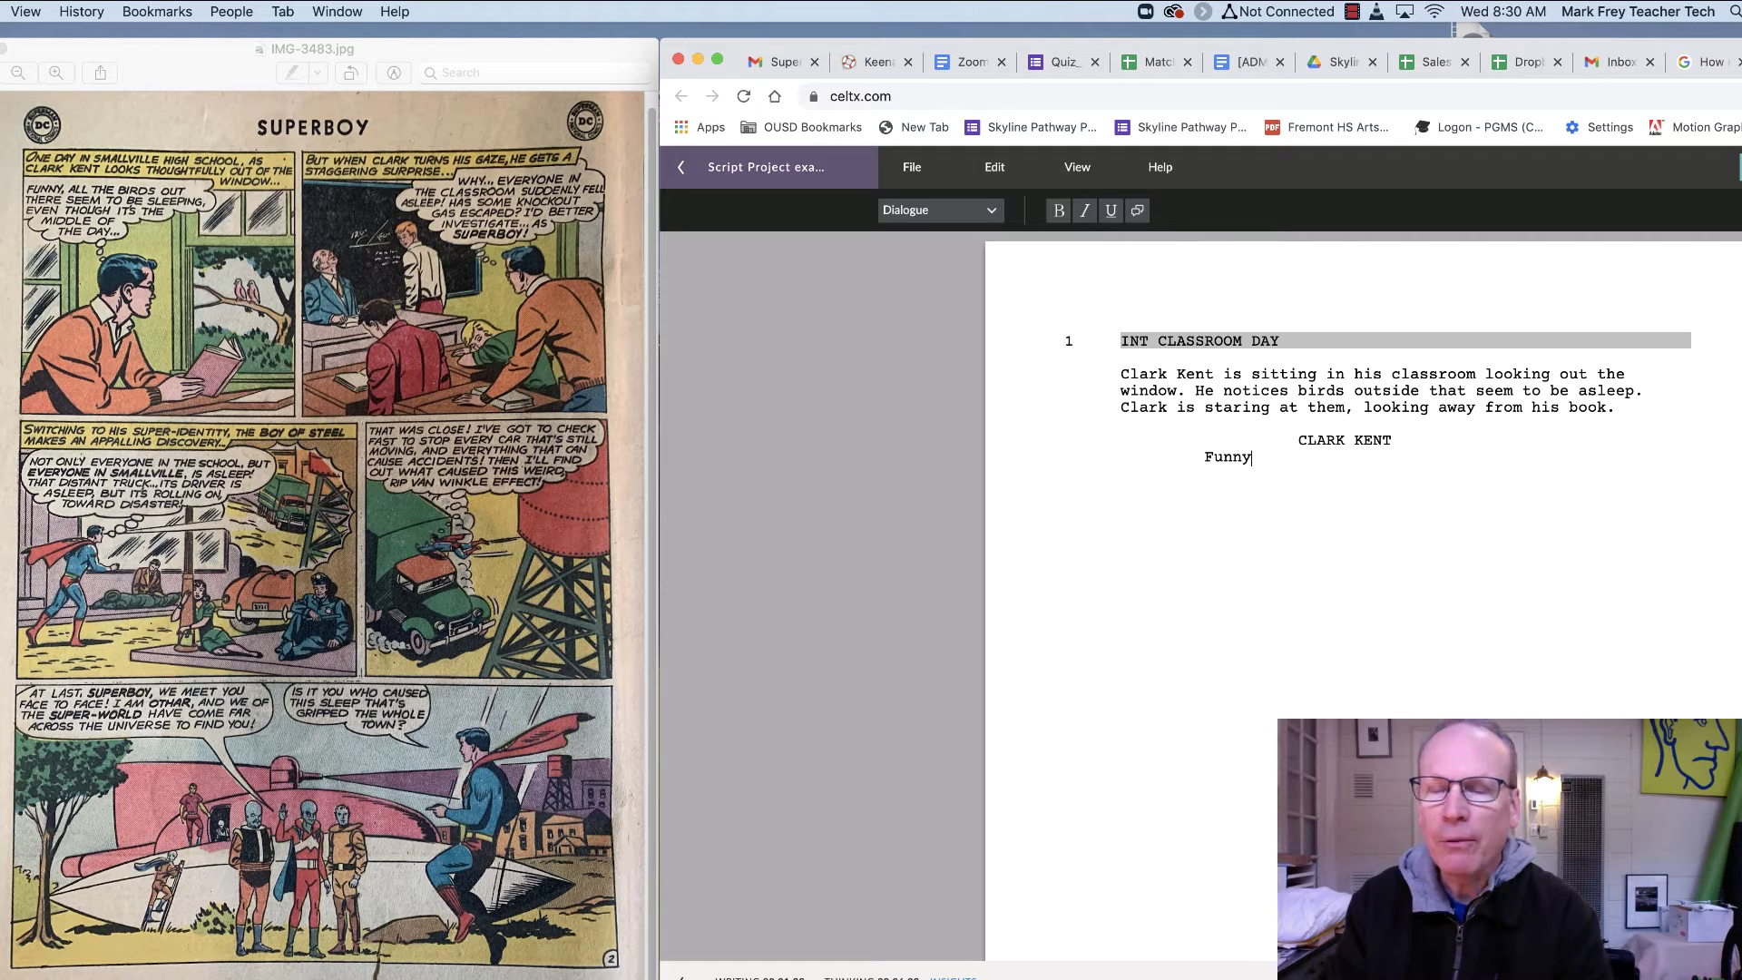
{"action": "type", "text": ","}
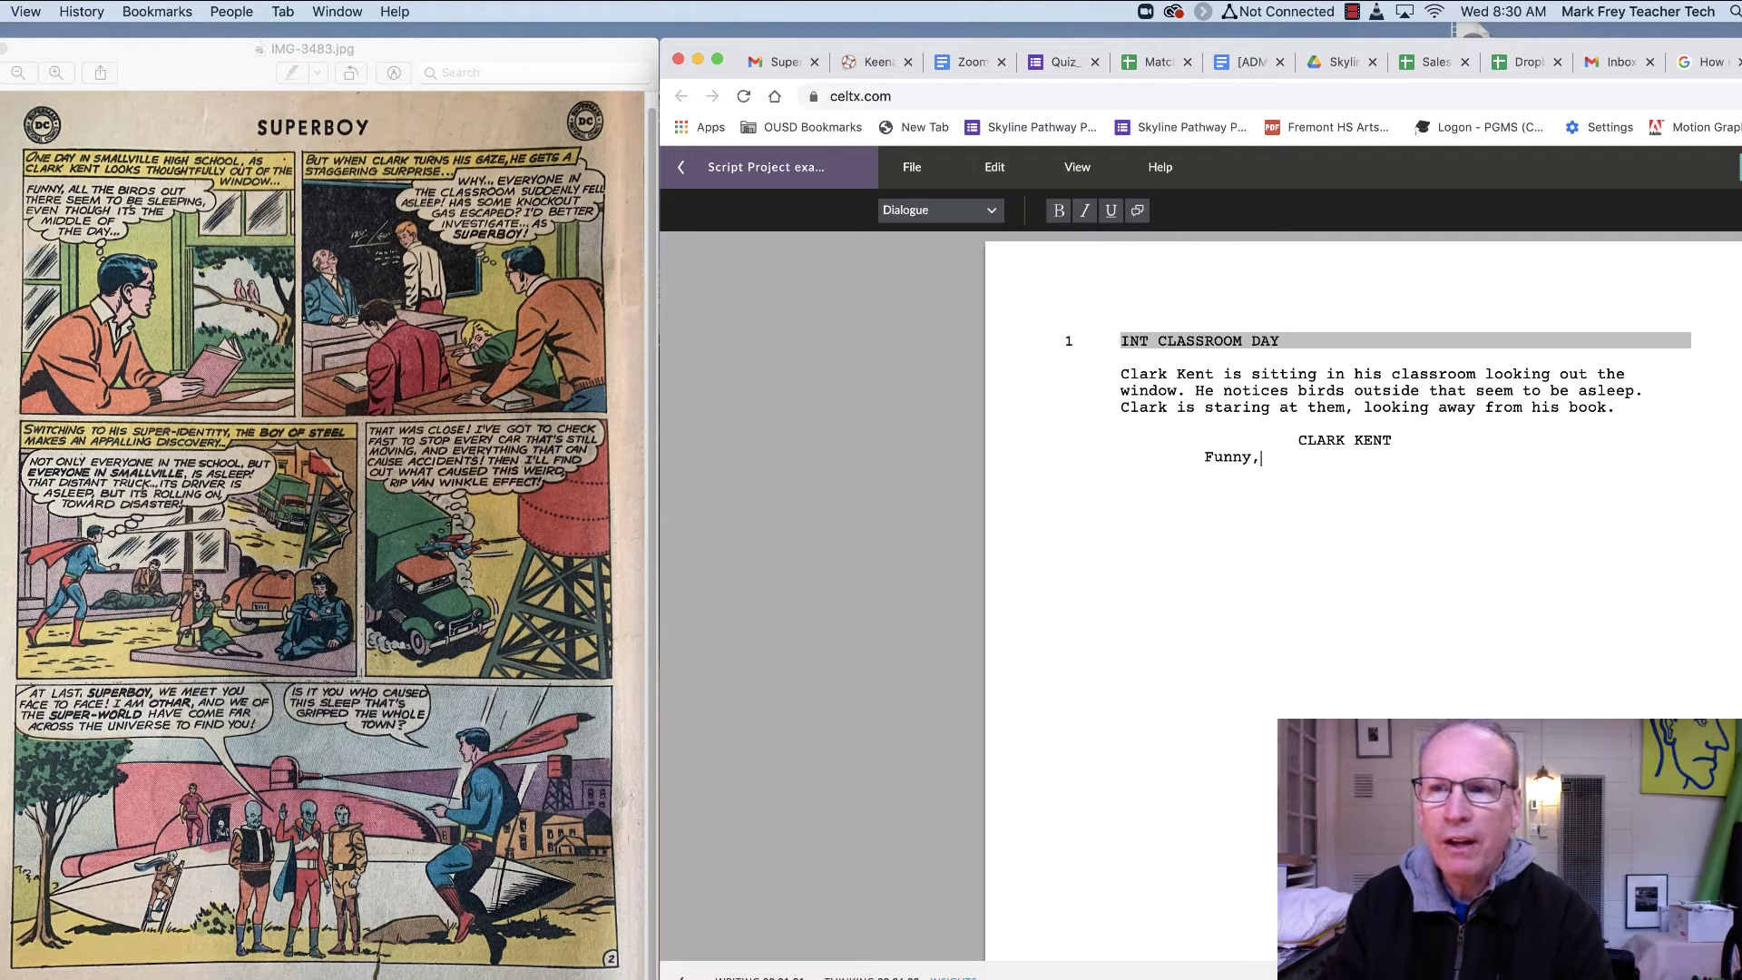
{"action": "type", "text": " all the bird"}
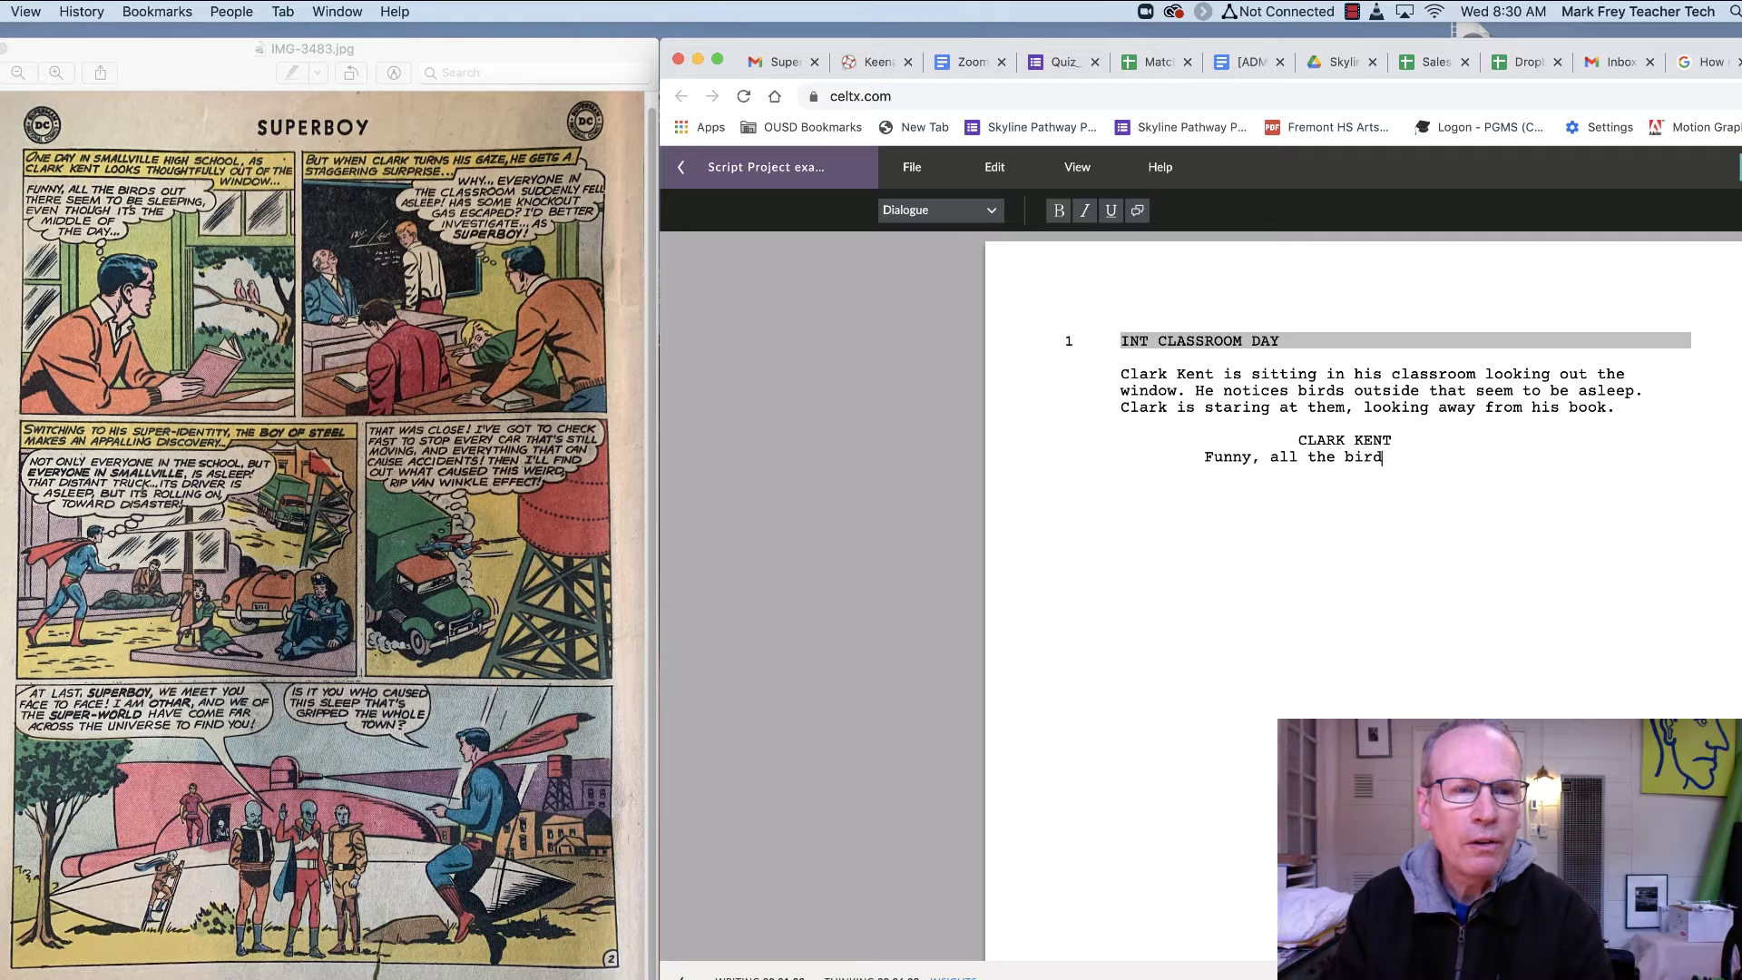
{"action": "type", "text": "s out tehre"}
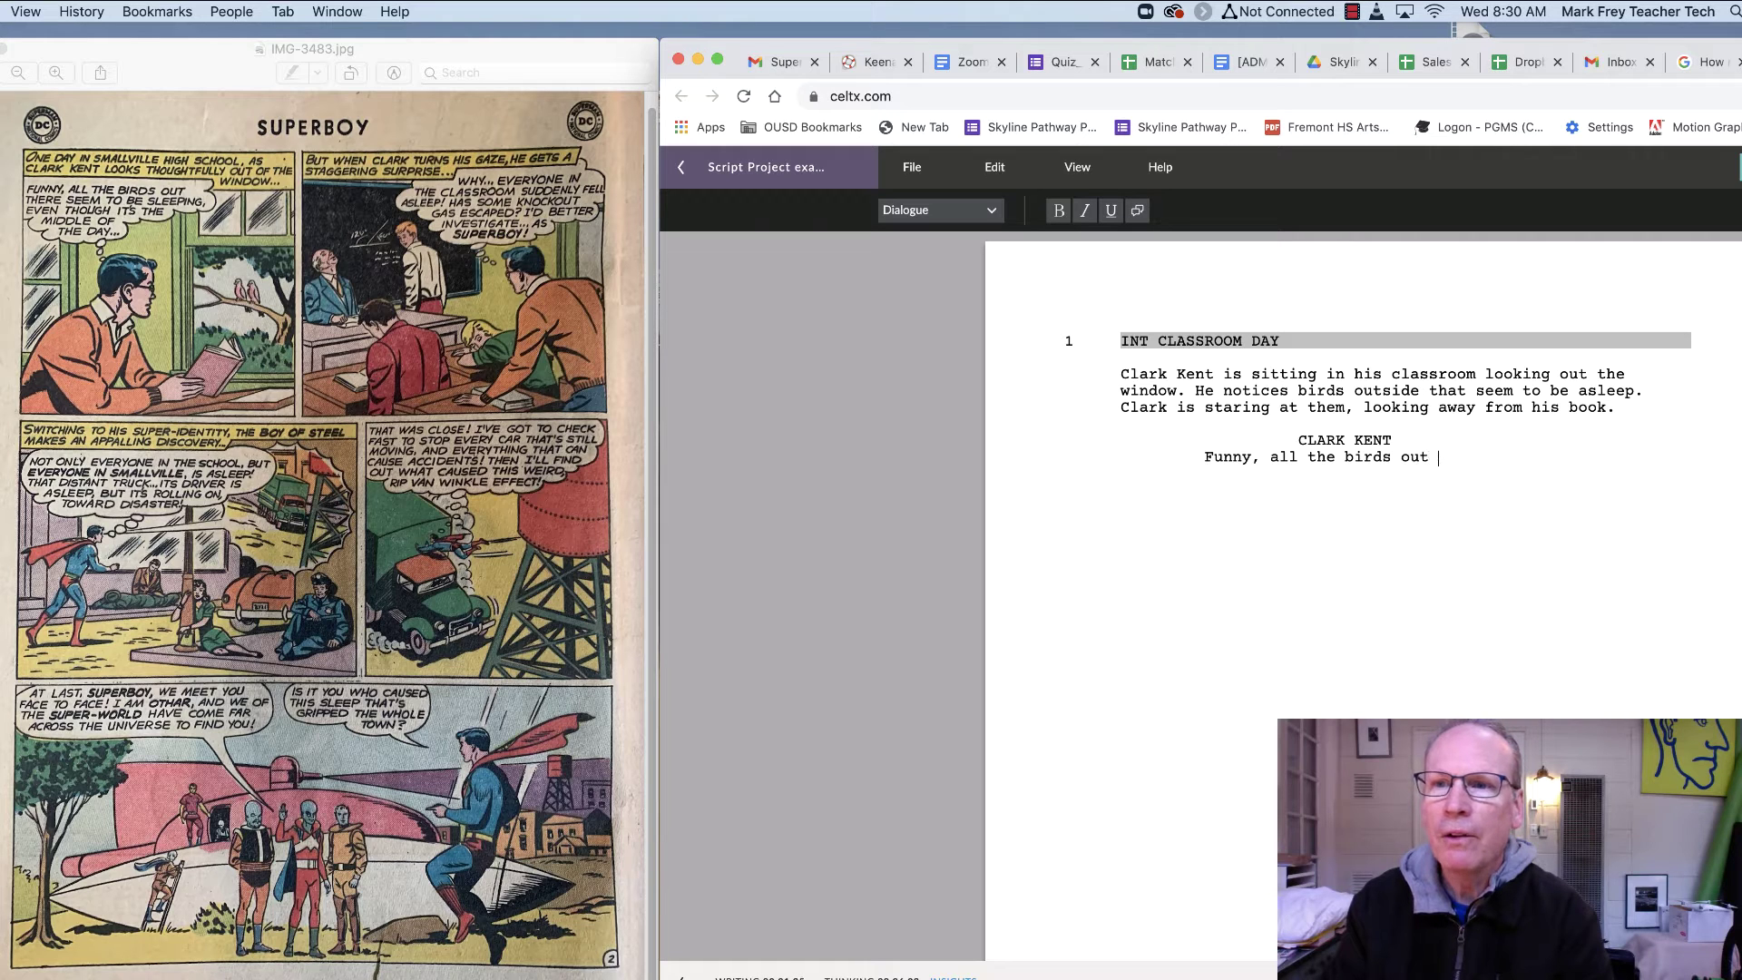
{"action": "key", "text": "BackSpace"}
{"action": "key", "text": "BackSpace"}
{"action": "key", "text": "BackSpace"}
{"action": "key", "text": "BackSpace"}
{"action": "type", "text": "h"}
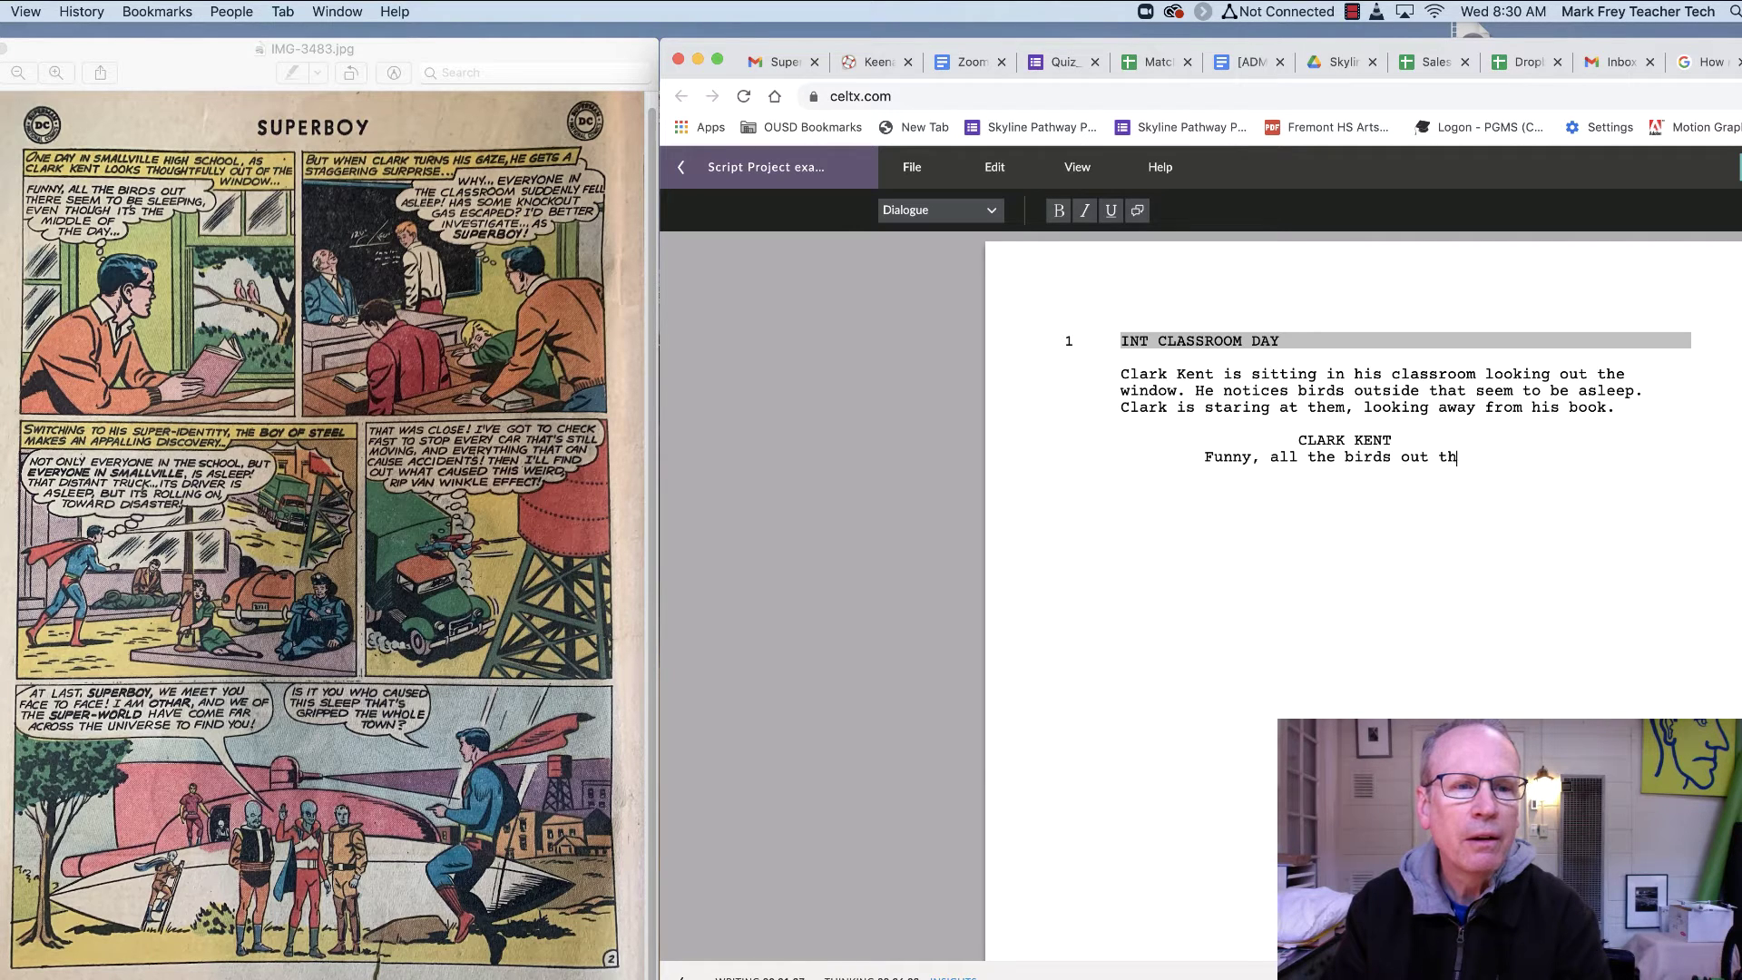
{"action": "type", "text": "ere seem to"}
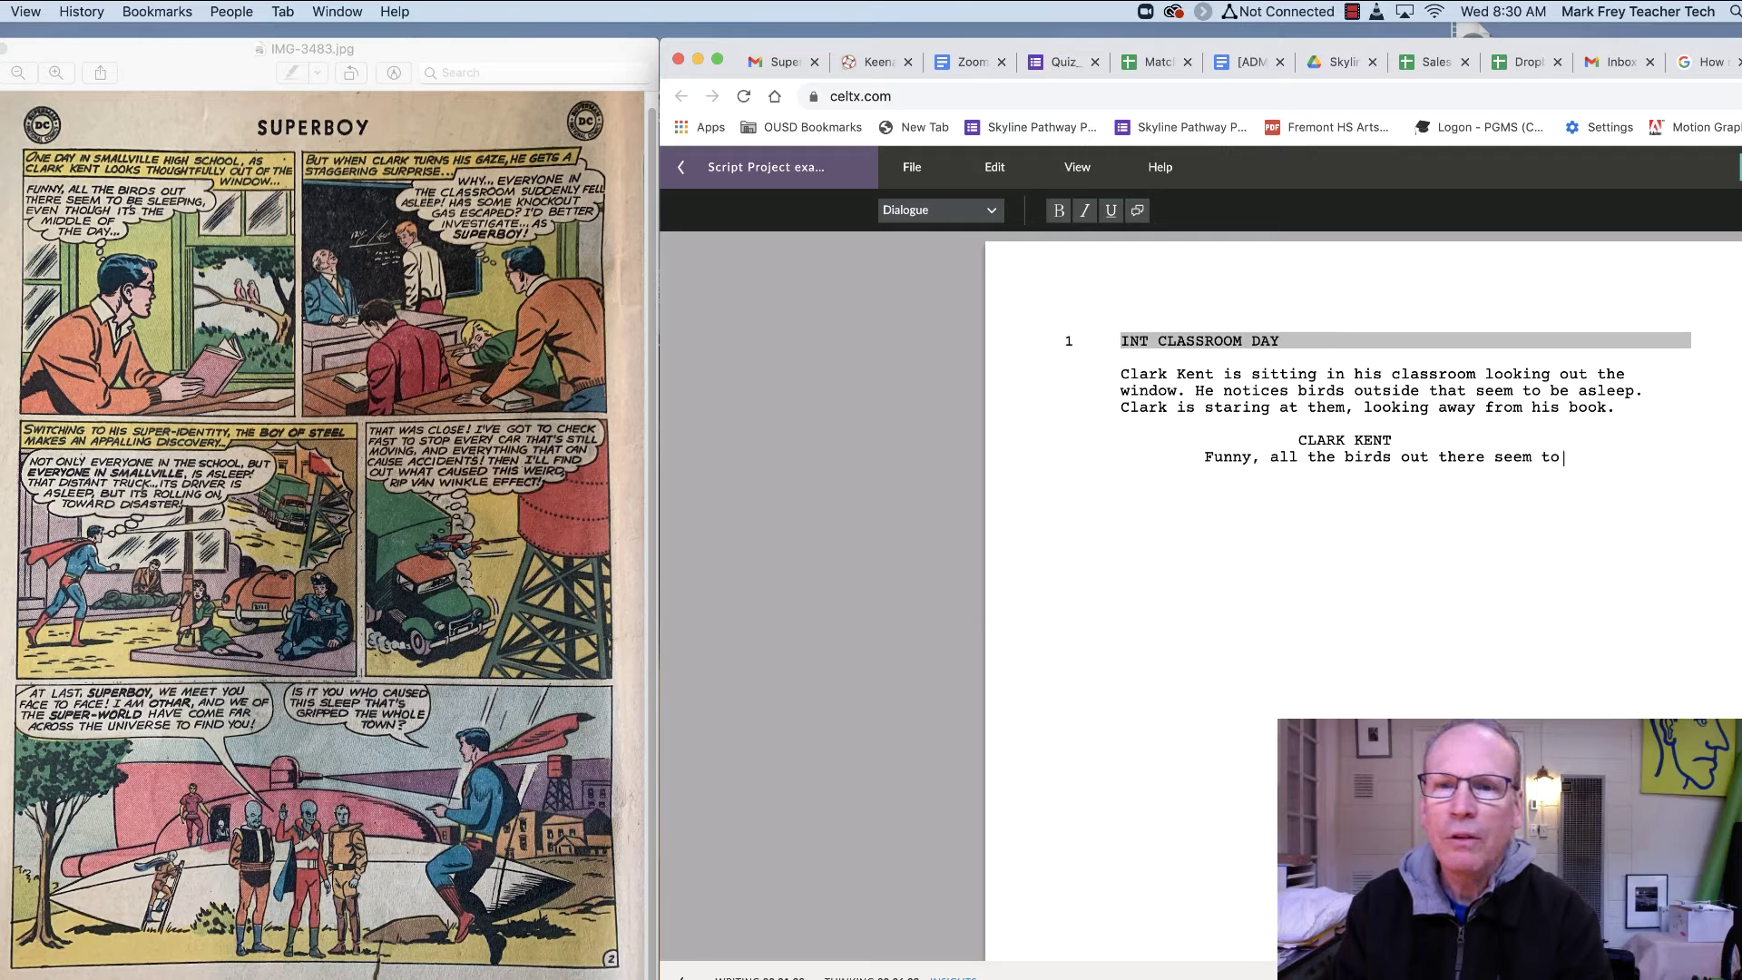
{"action": "type", "text": " be sleeping"}
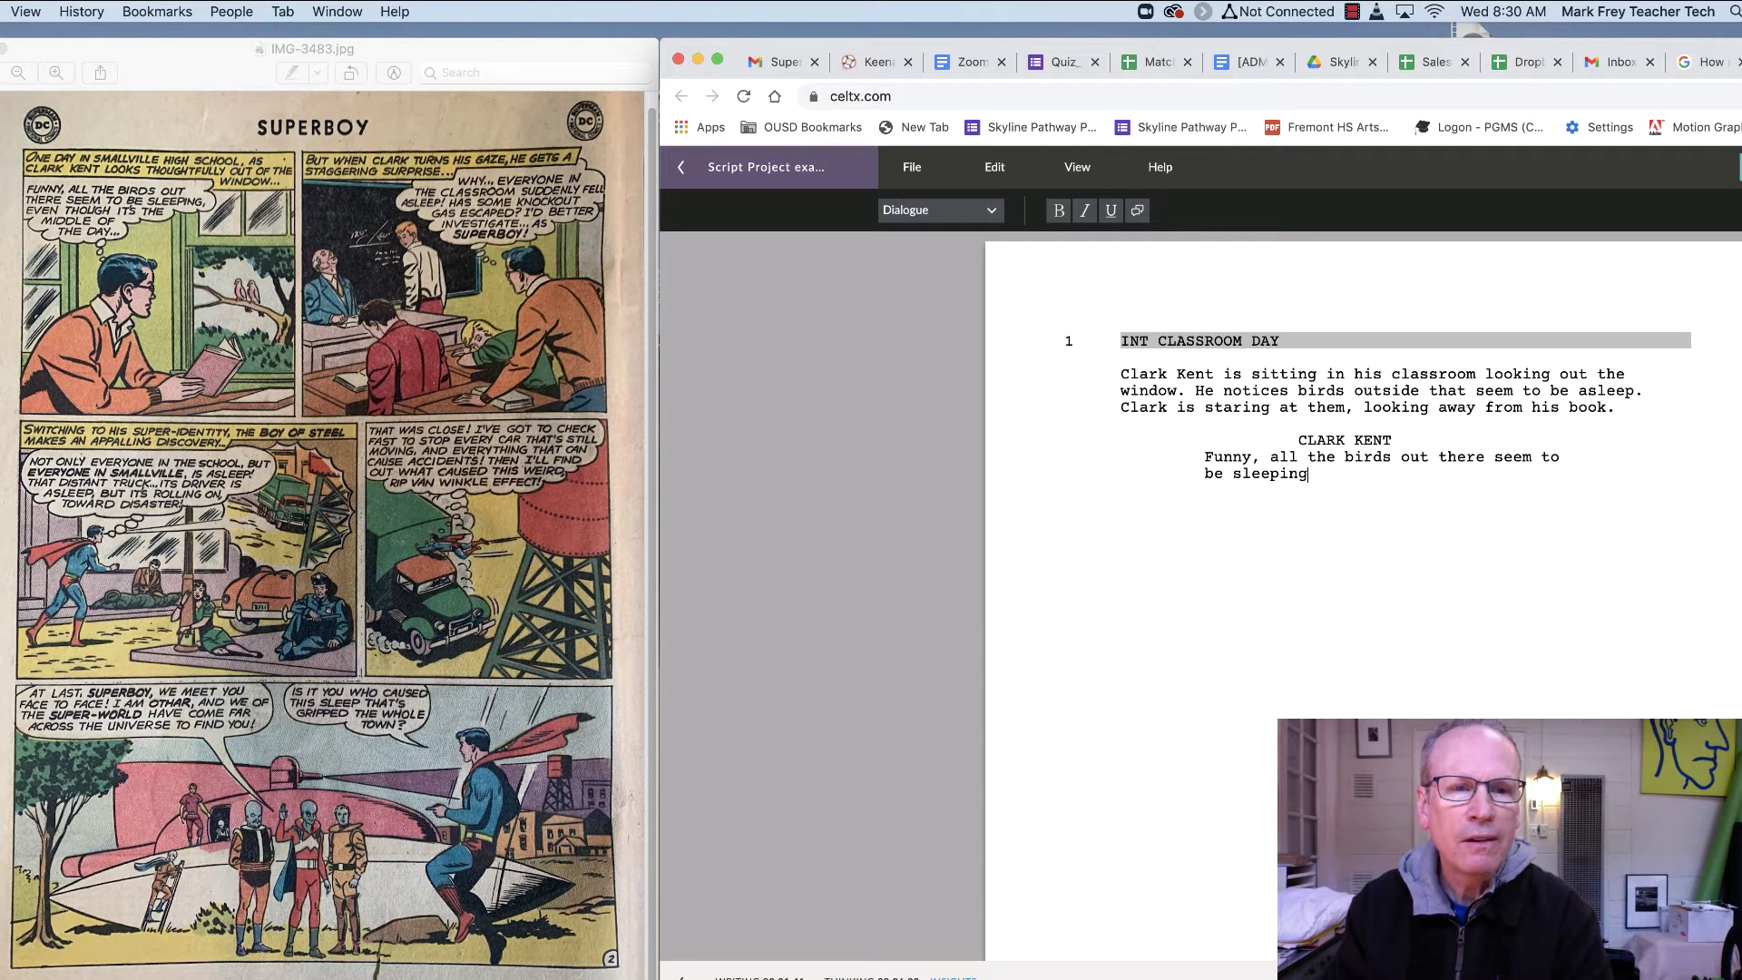
{"action": "type", "text": ", "}
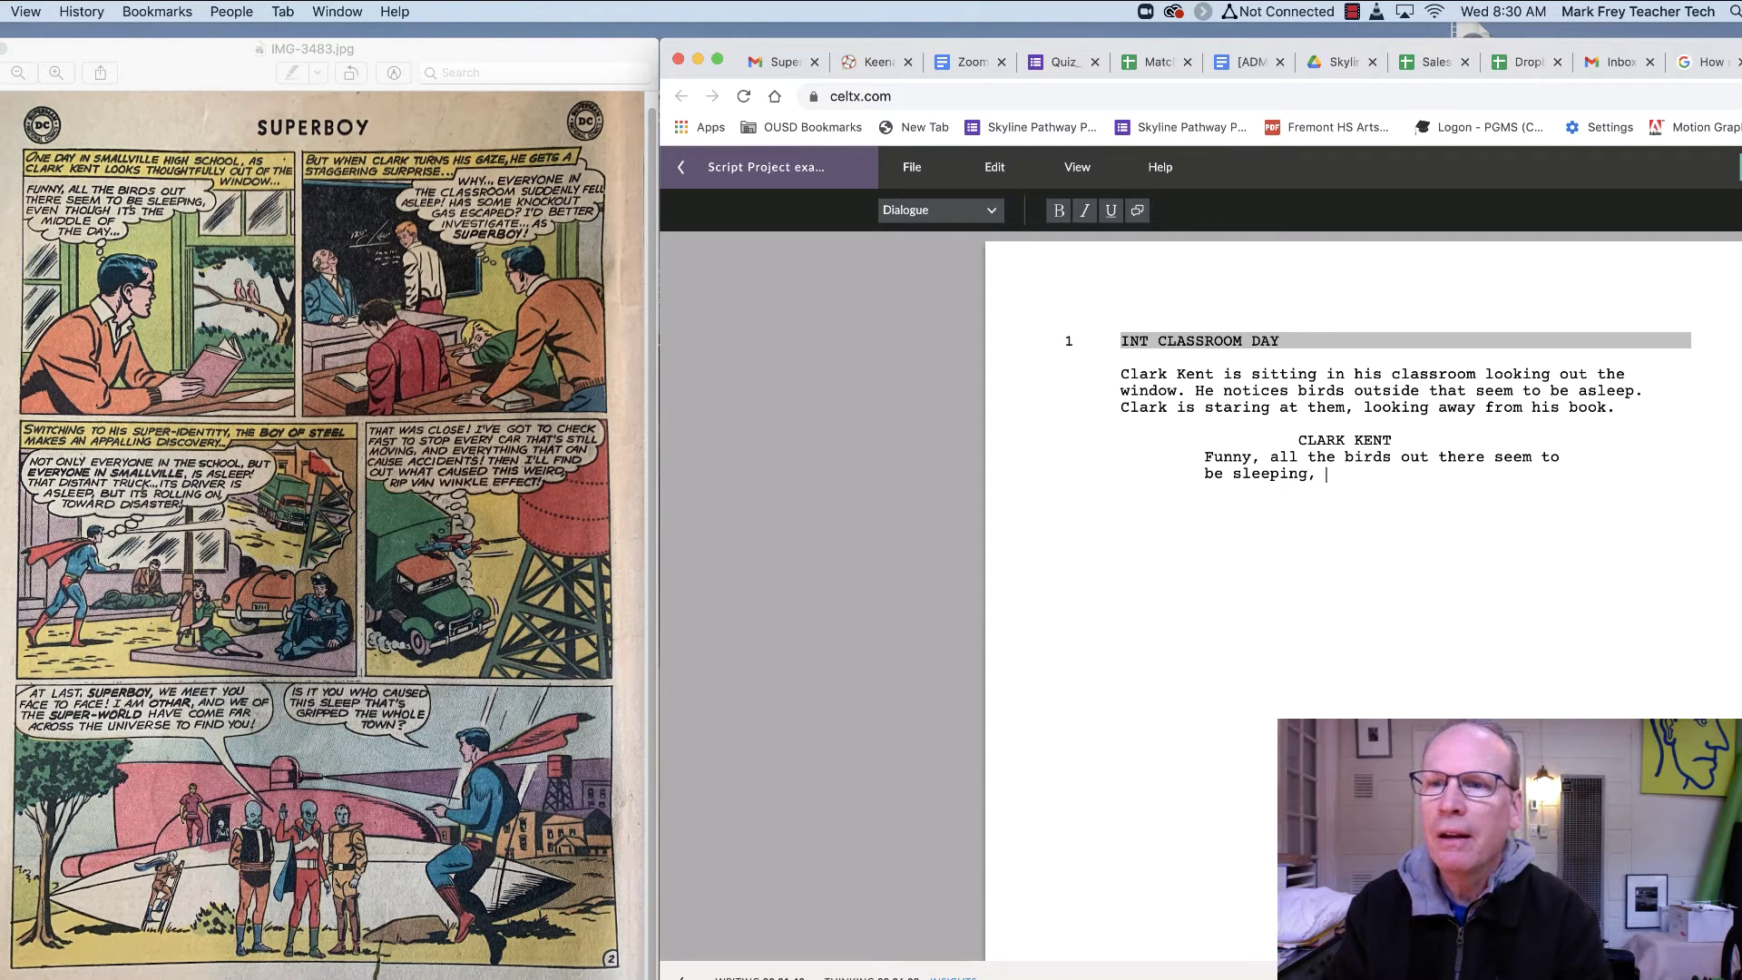
- Finish the dialogue sentence with "even though it's the middle of the day."
{"action": "type", "text": "even though it"}
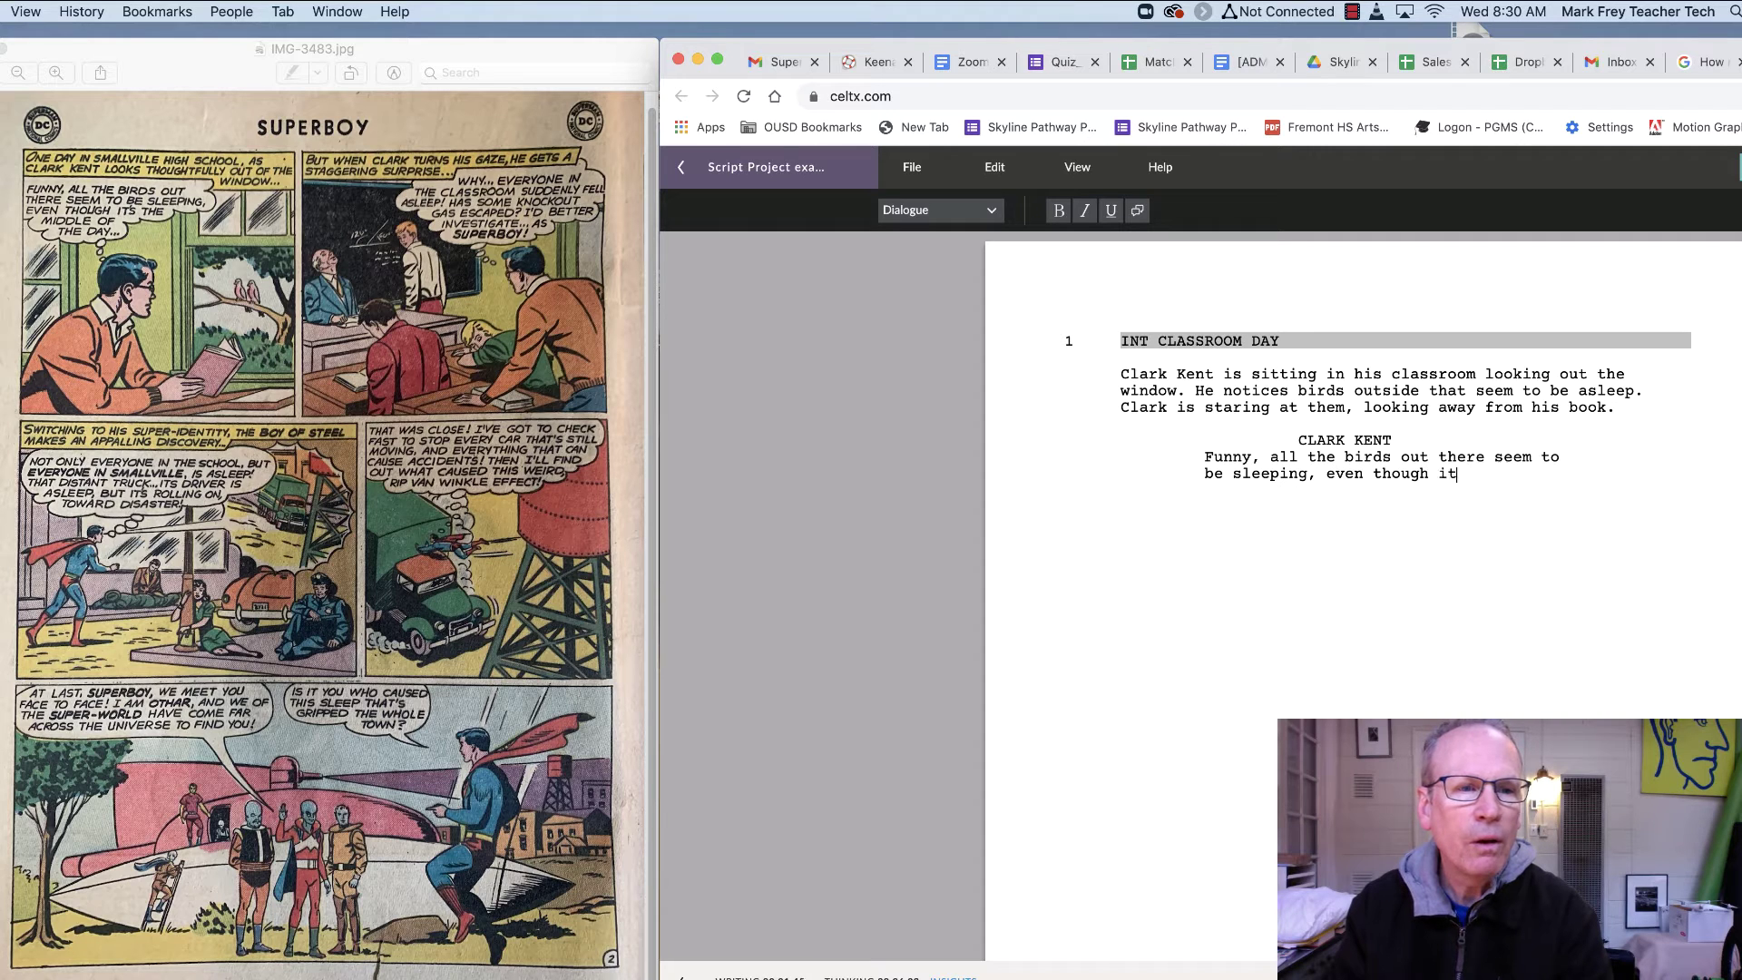
{"action": "type", "text": "'s the middlw"}
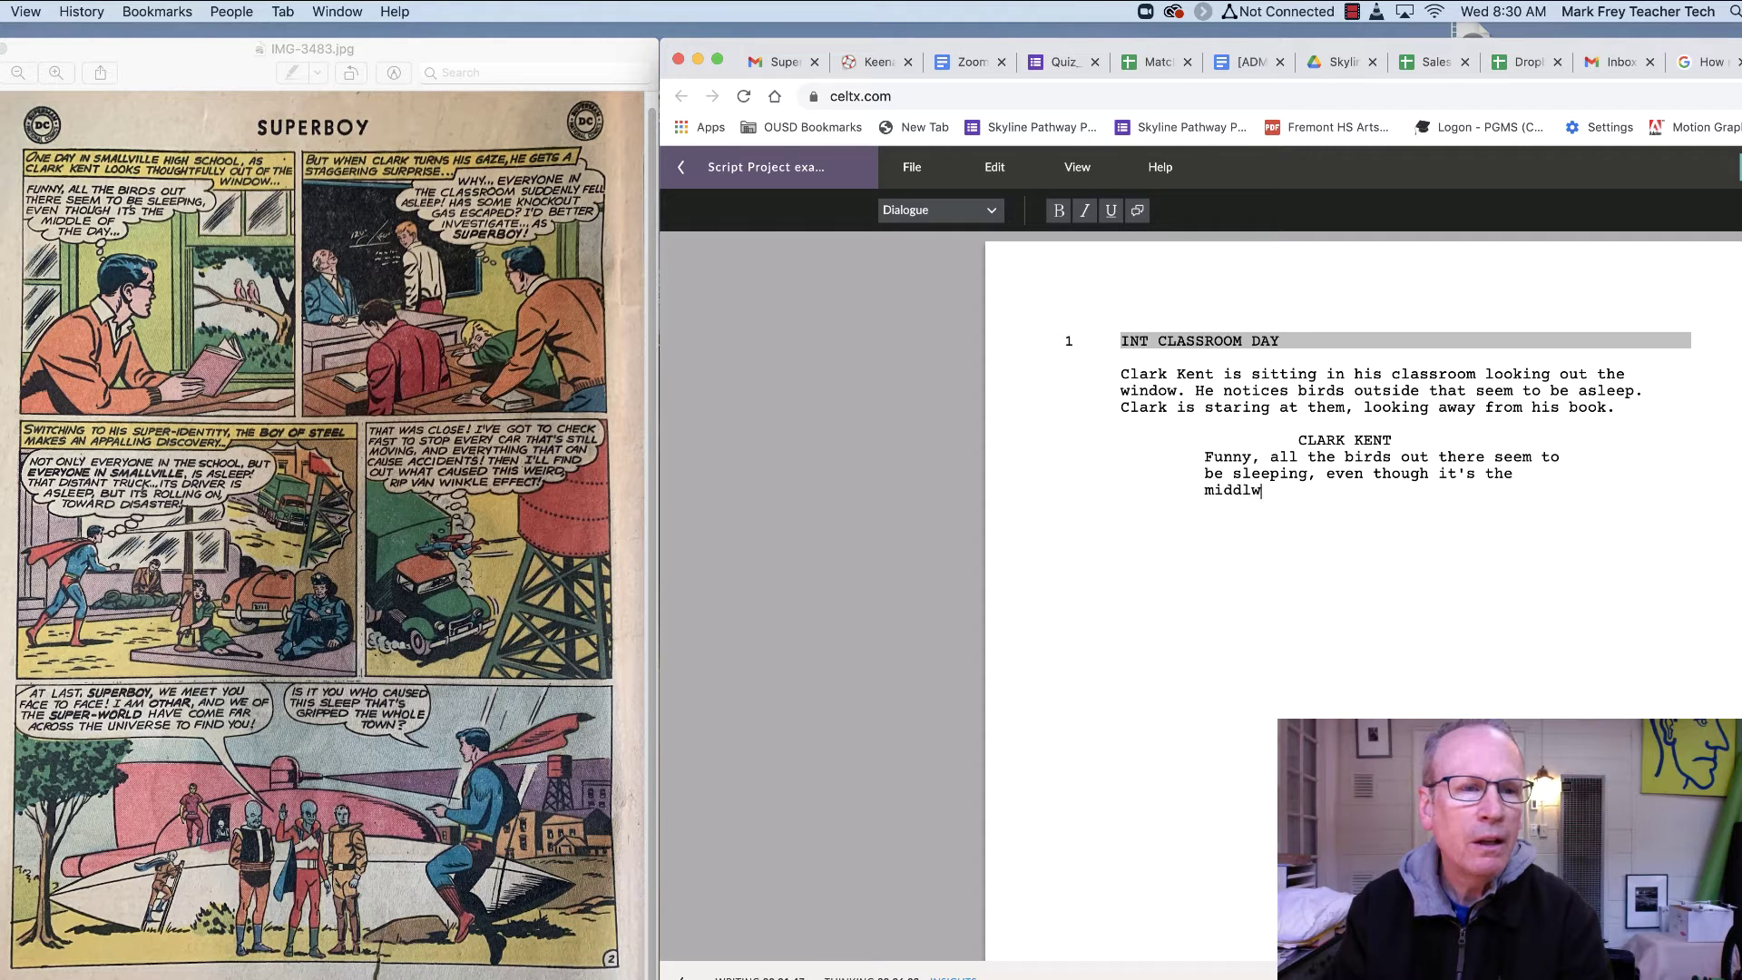
{"action": "key", "text": "BackSpace"}
{"action": "type", "text": "e of the day"}
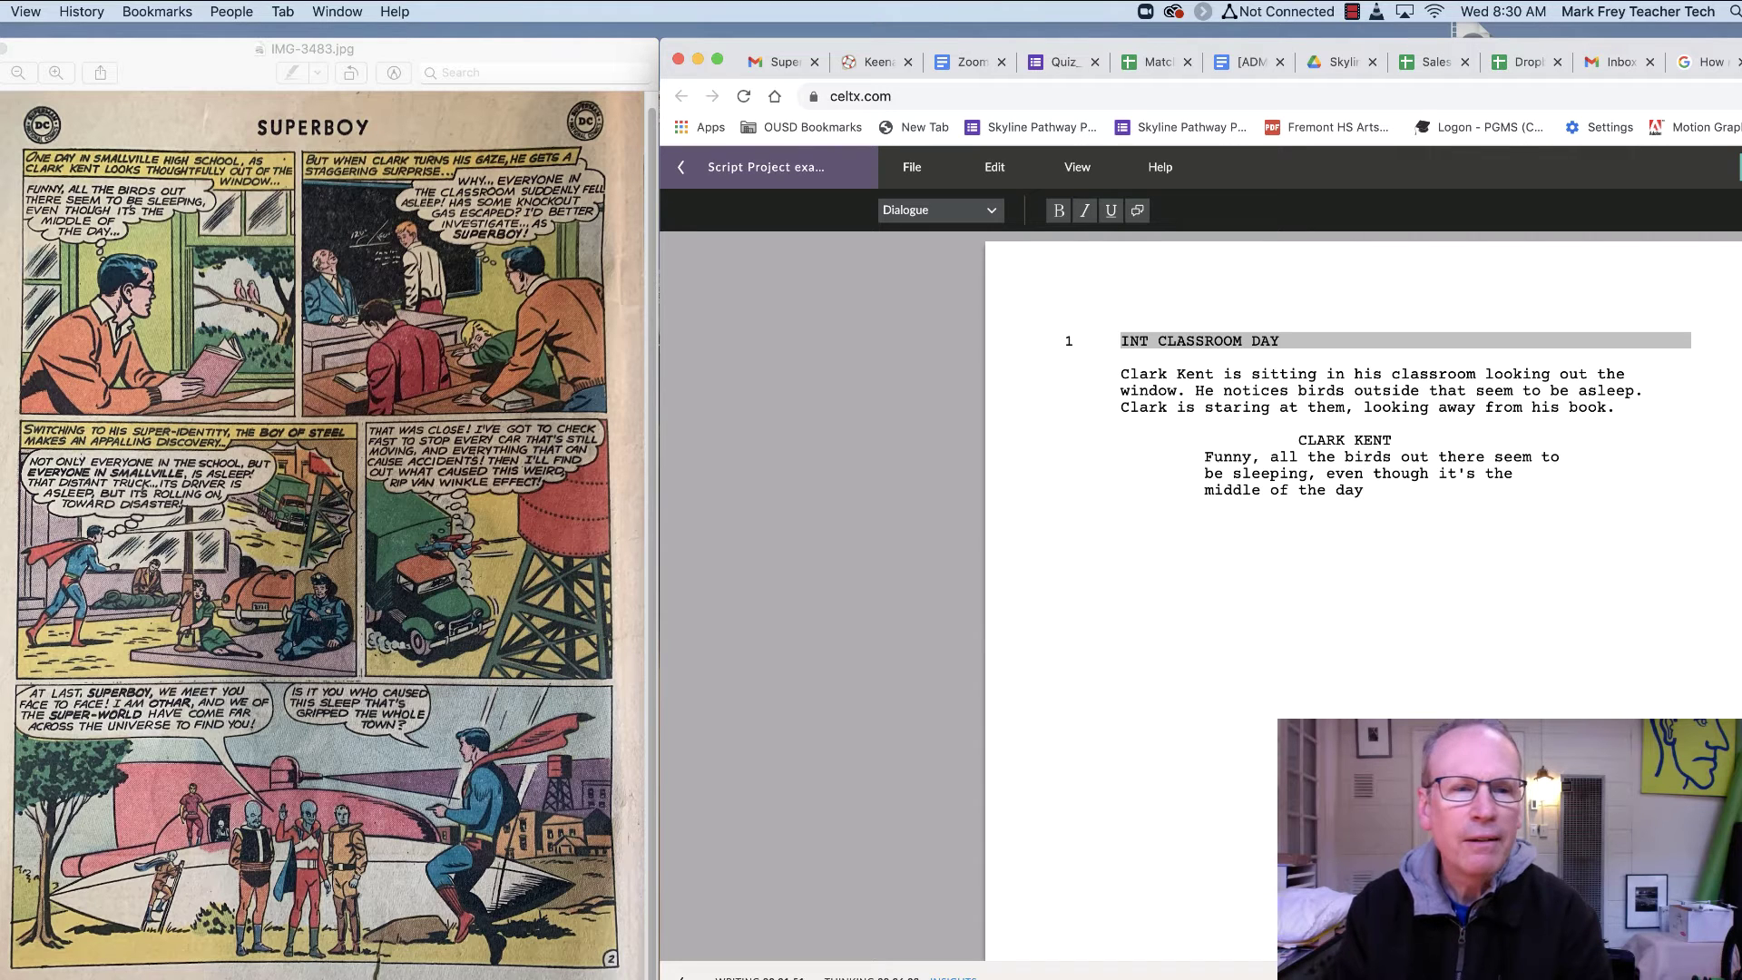
{"action": "type", "text": "."}
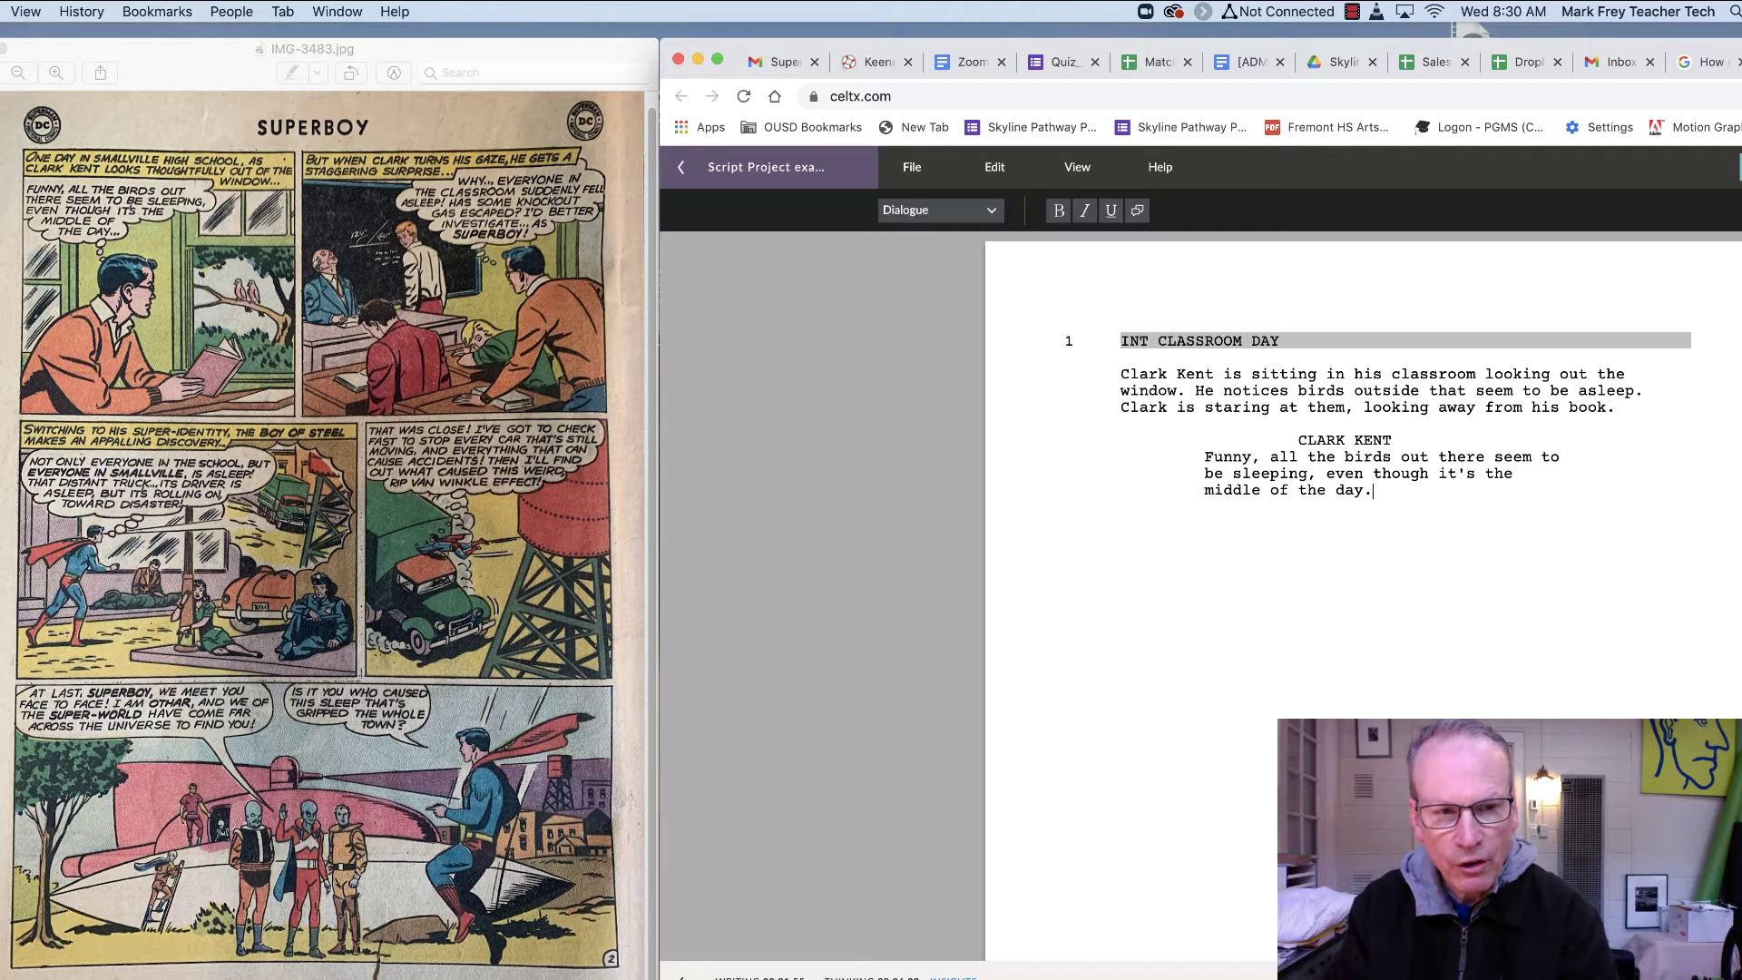
- Add an Action paragraph below the dialogue reading "Clark looks up, he is surprised to see everyone, including the teacher is fast asleep."
{"action": "key", "text": "Return"}
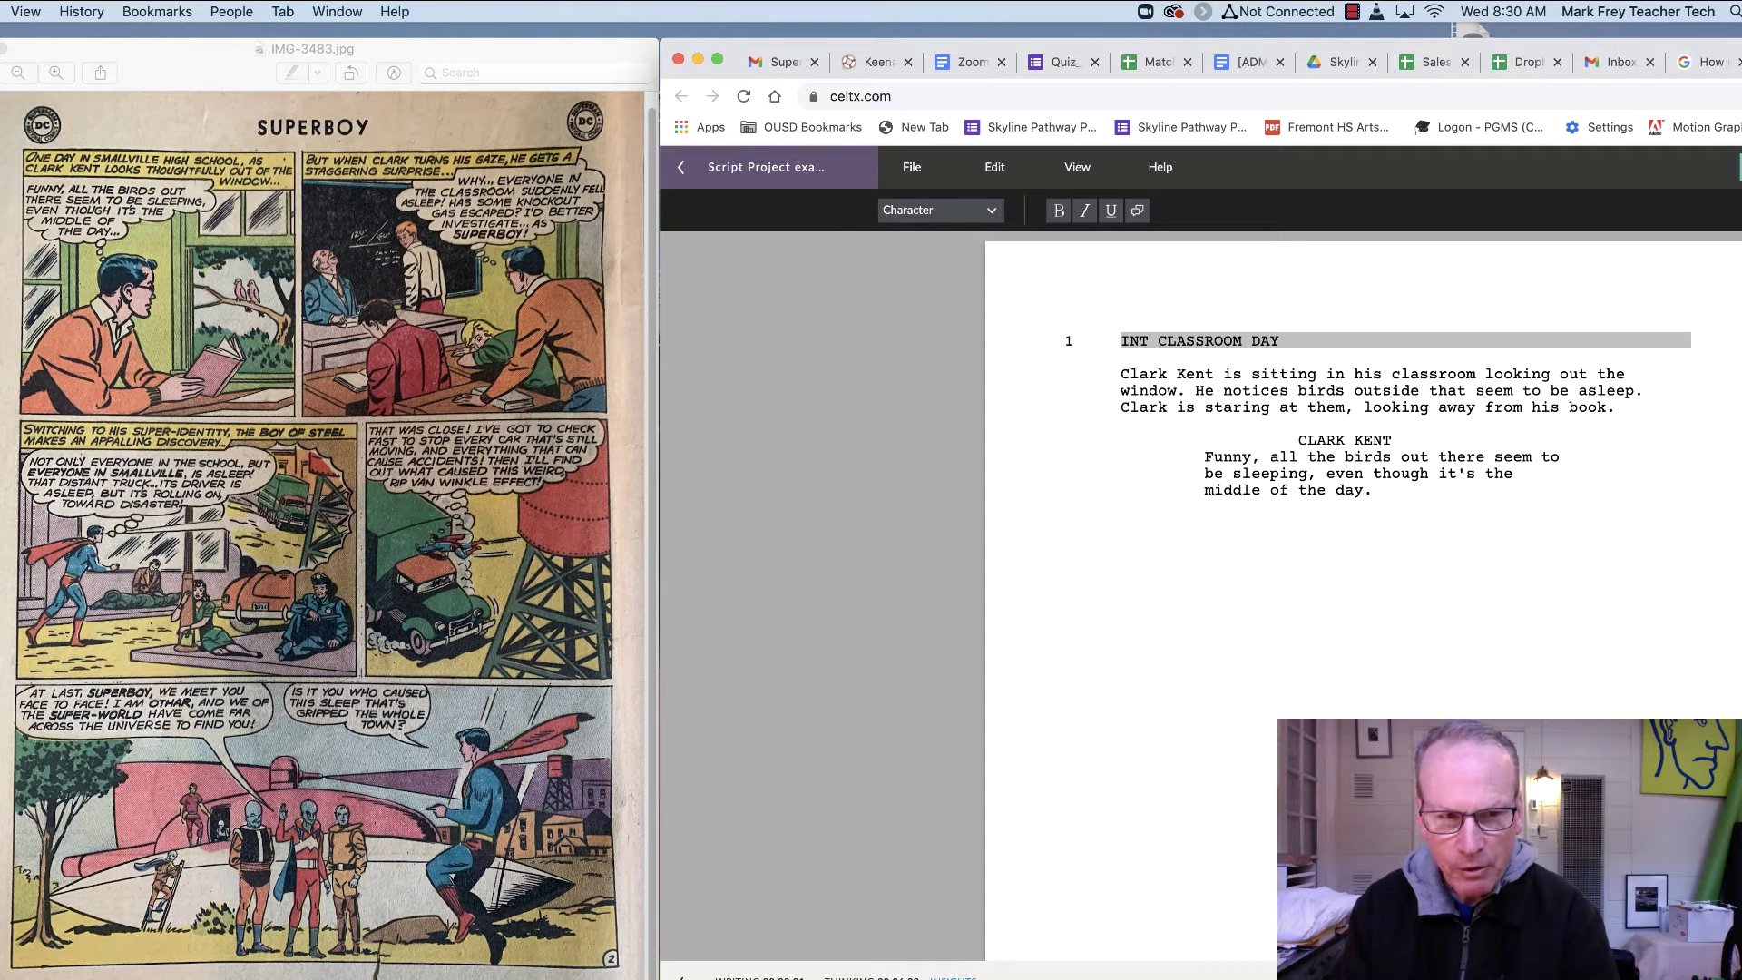
{"action": "key", "text": "Return"}
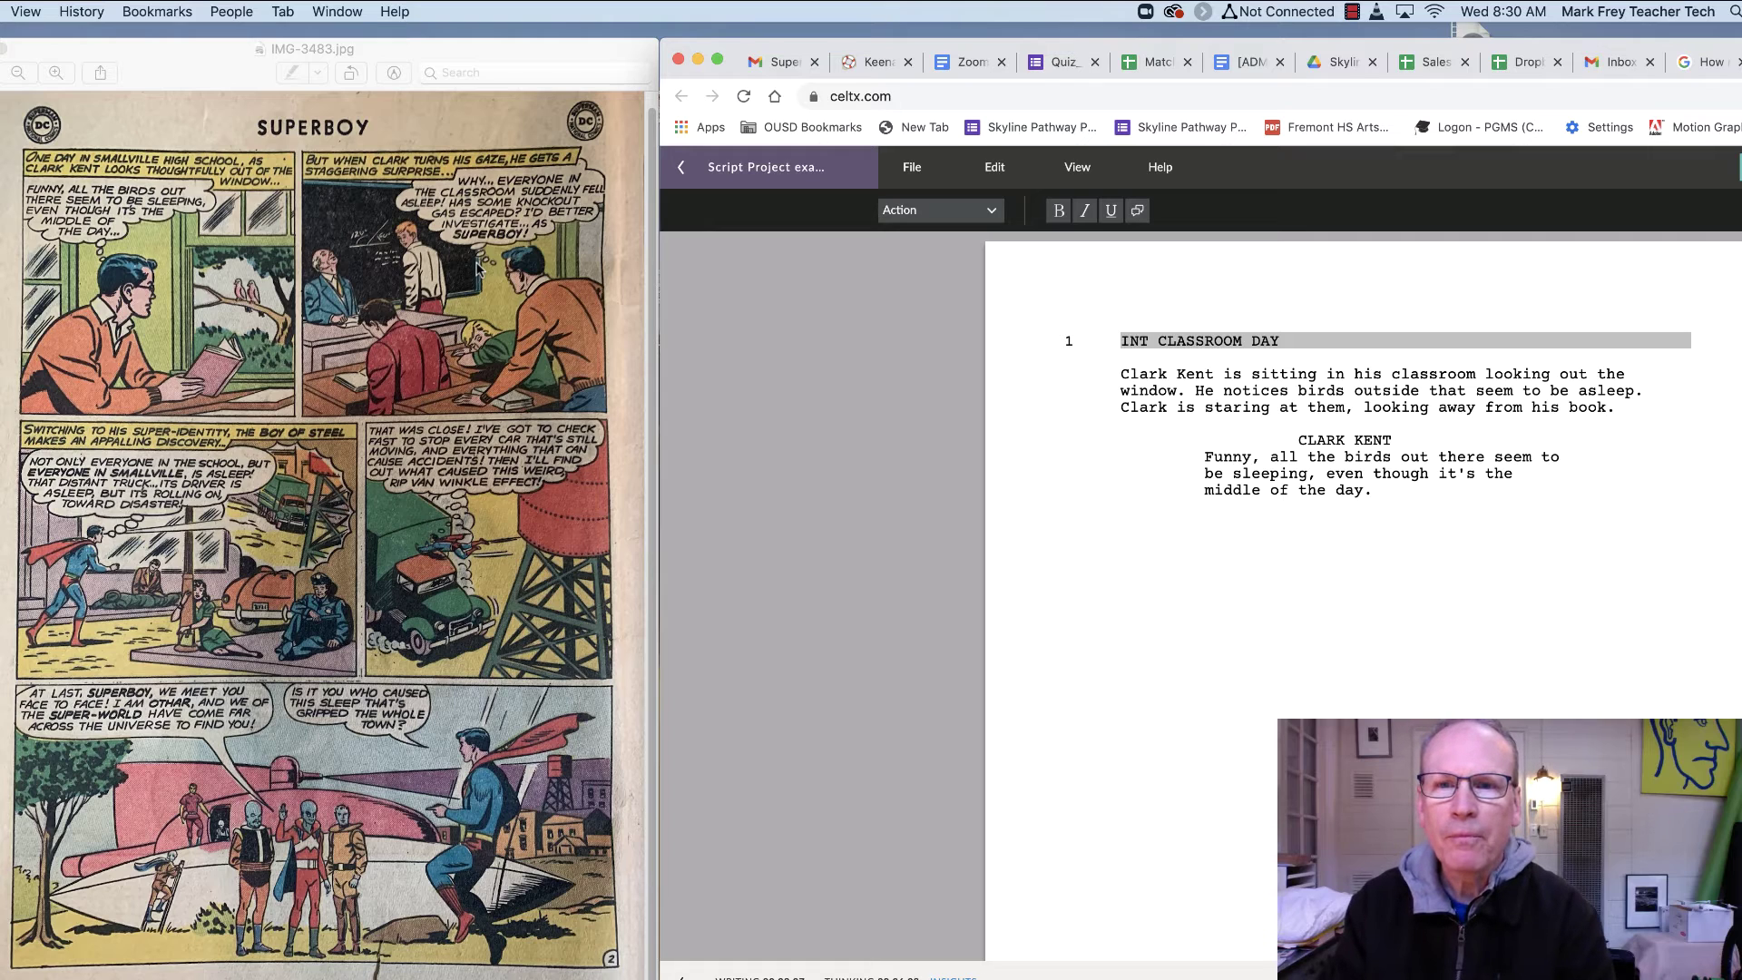
{"action": "type", "text": "Clar"}
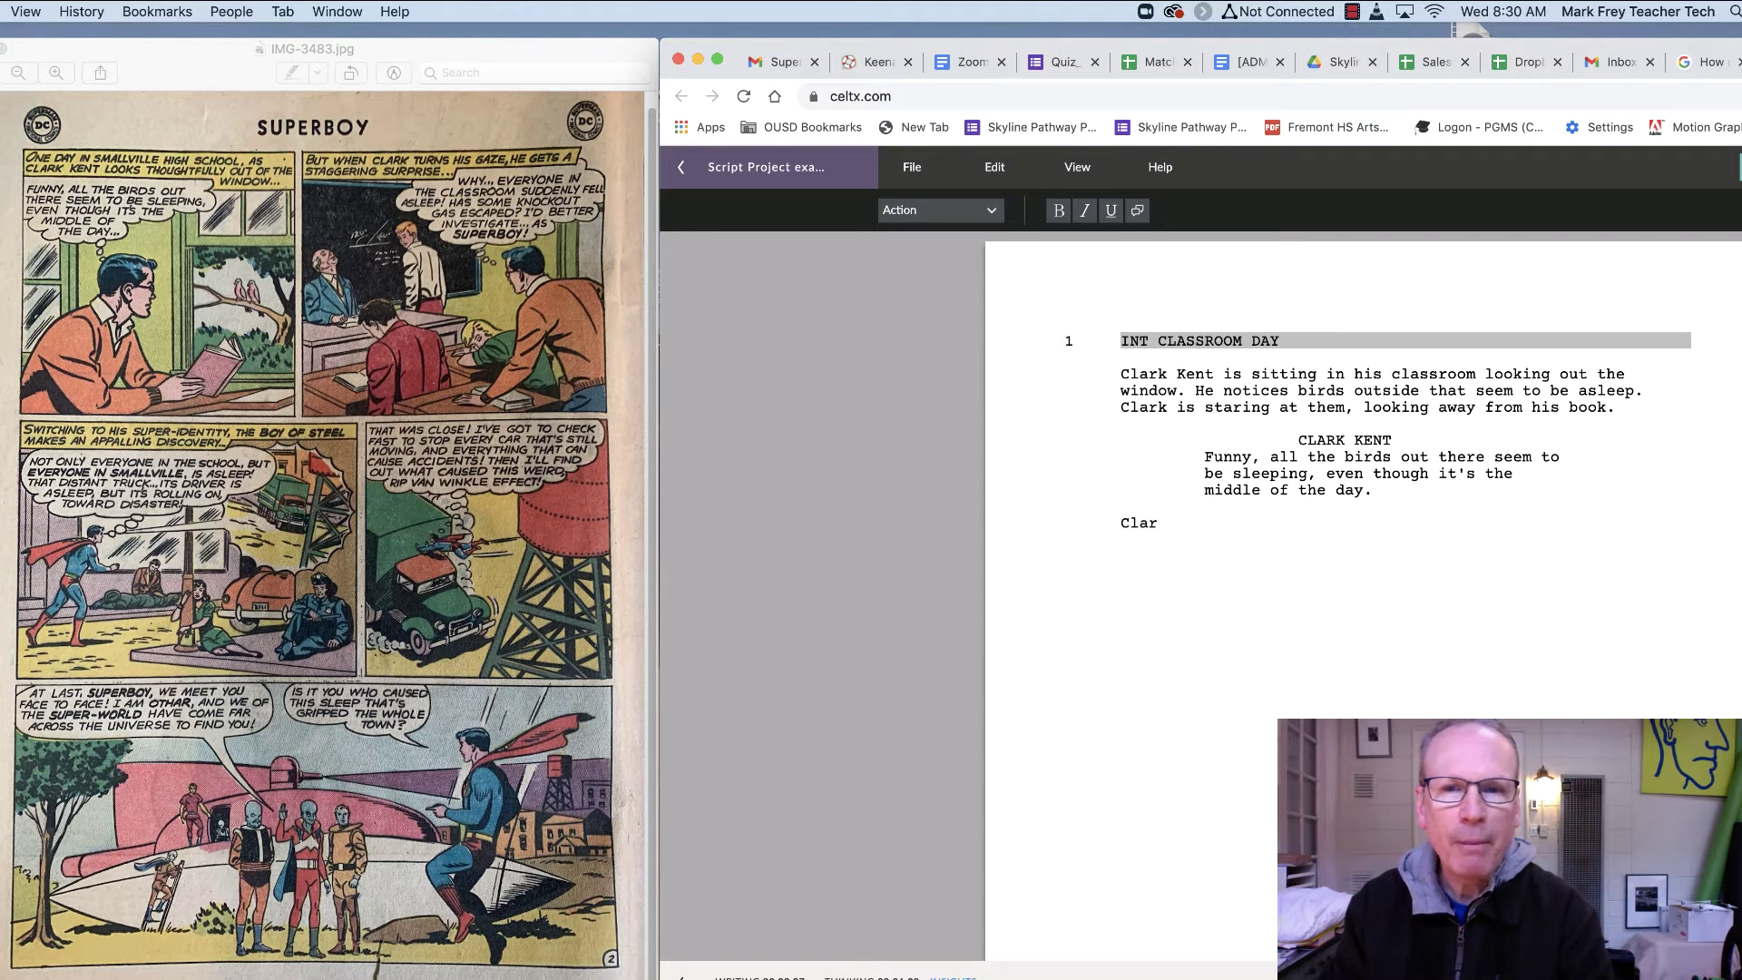
{"action": "type", "text": "k looks up"}
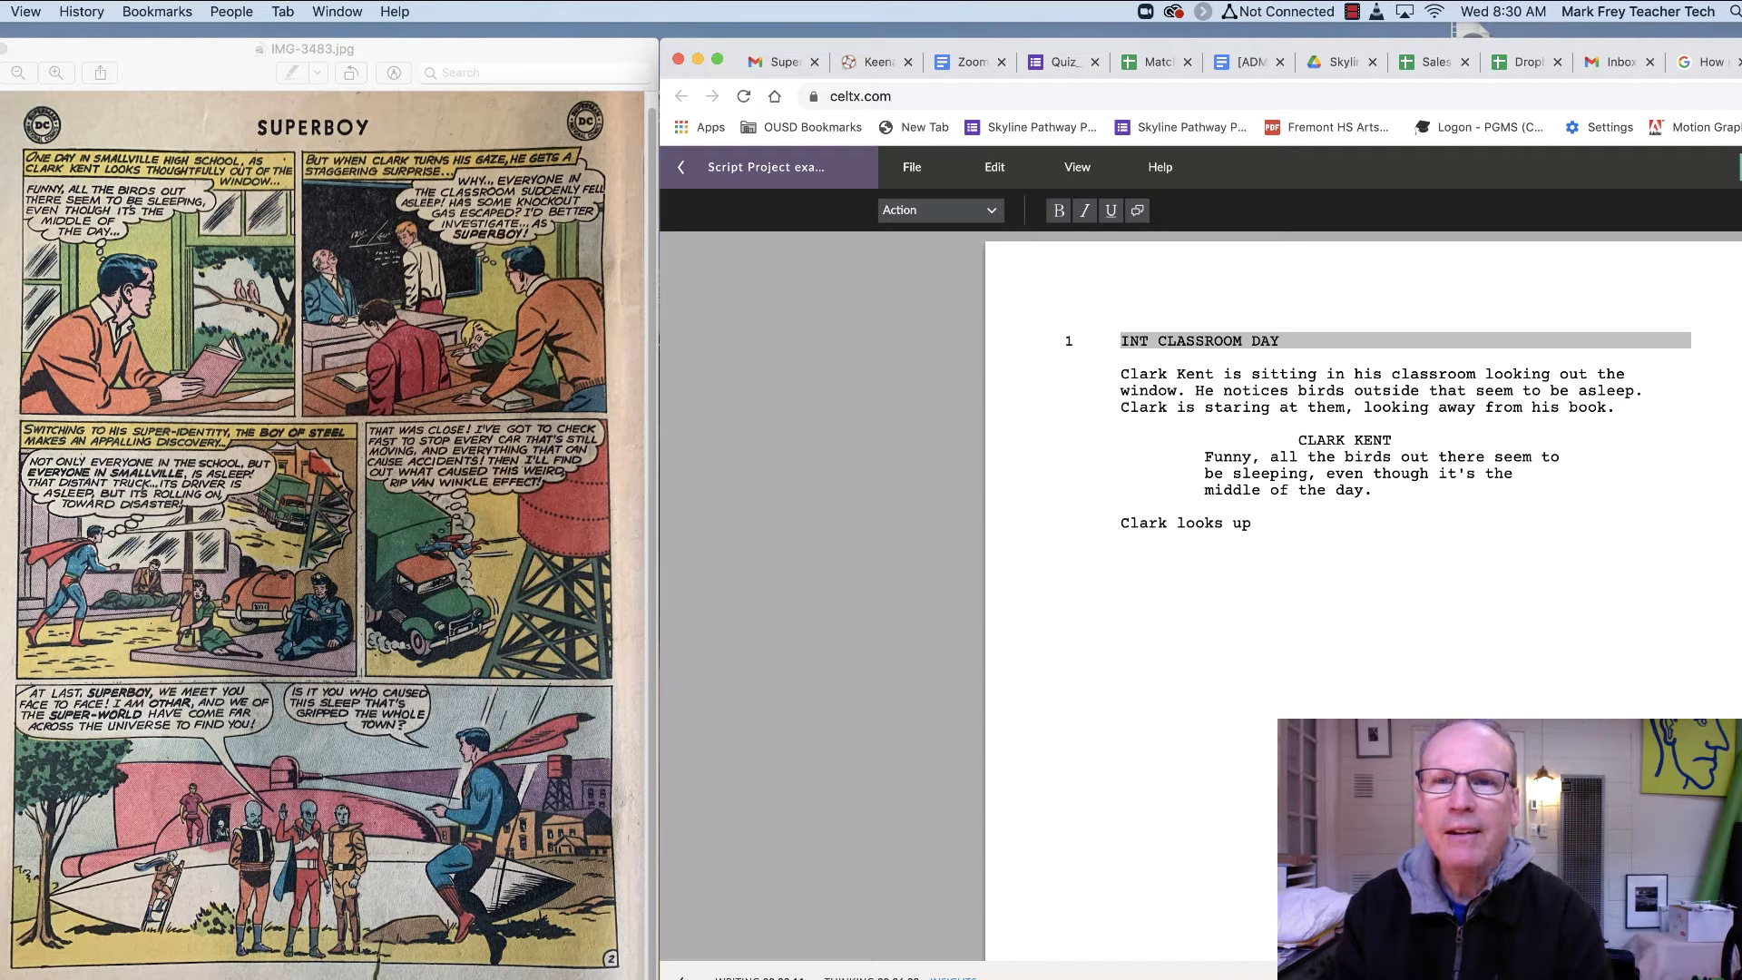
{"action": "type", "text": ", he"}
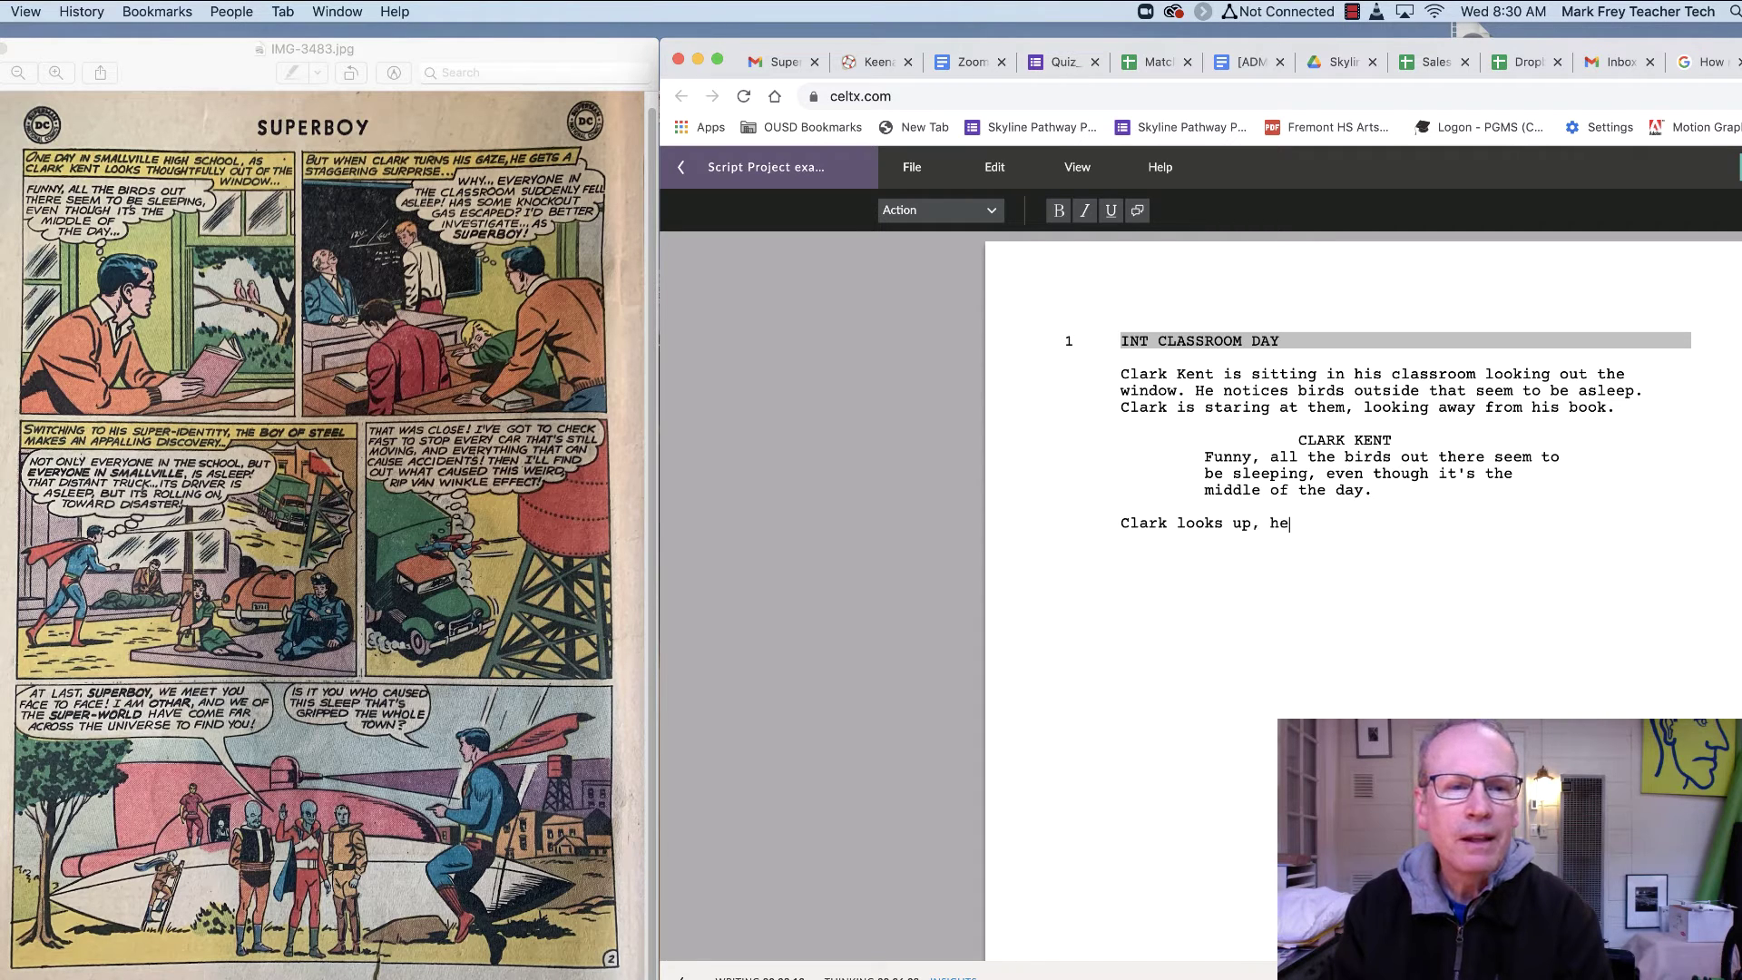
{"action": "type", "text": " is sur"}
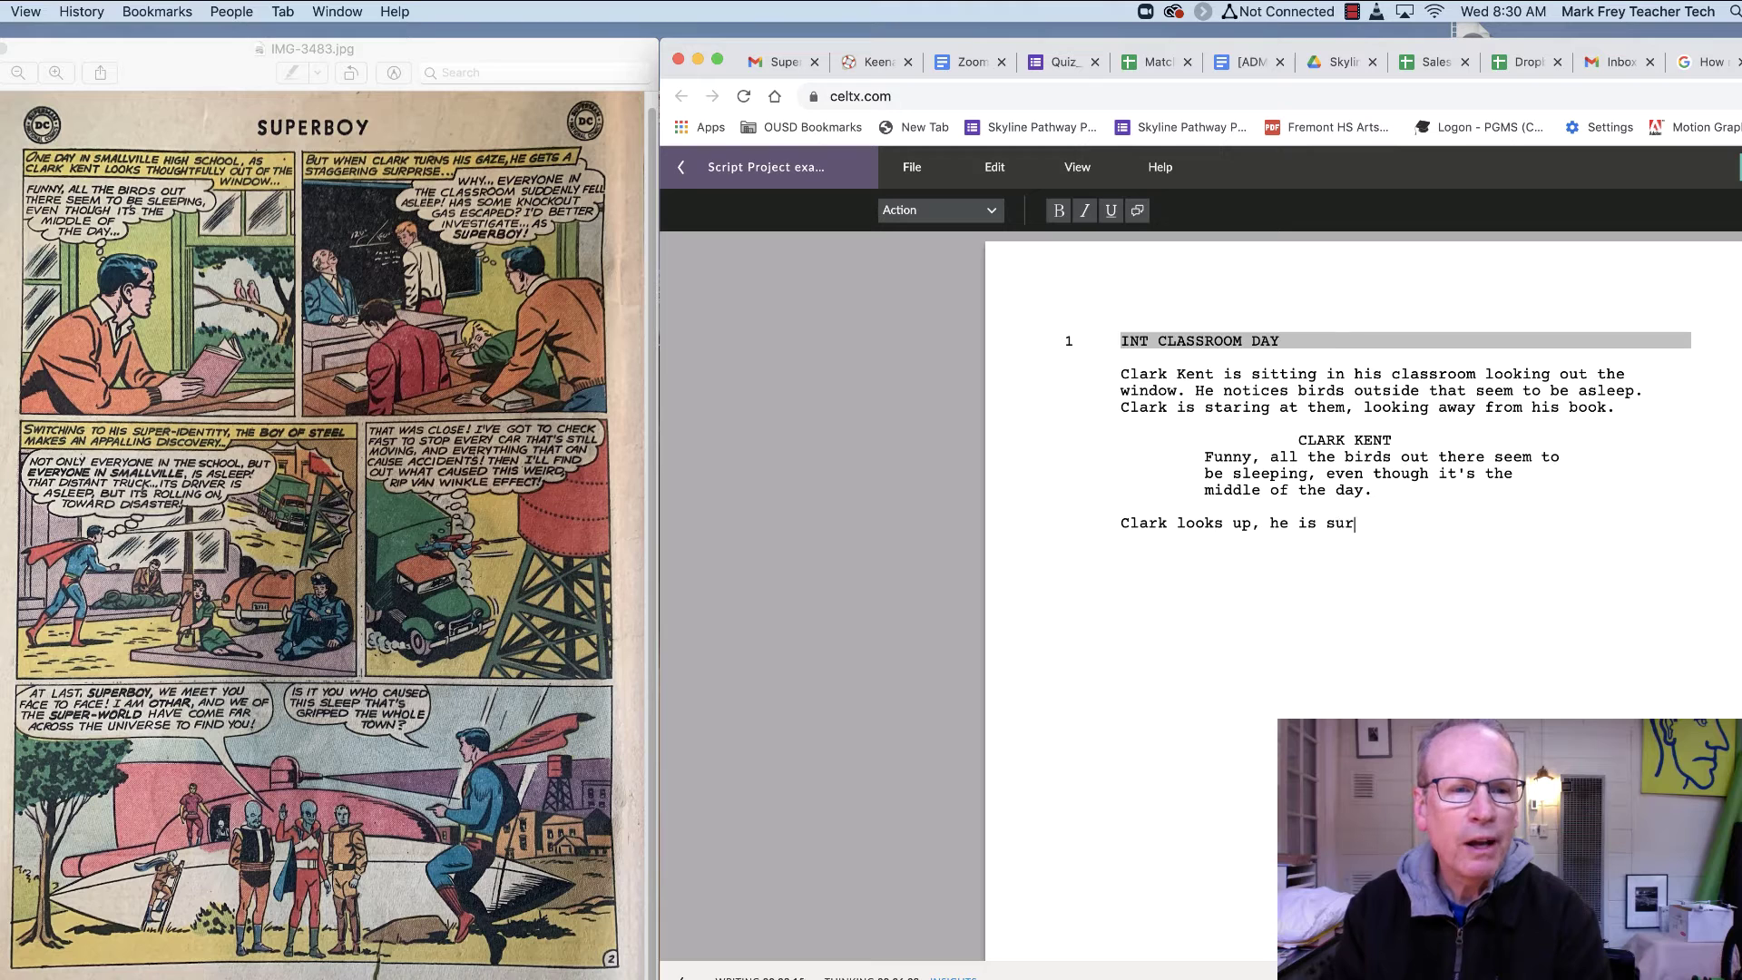
{"action": "type", "text": "prised "}
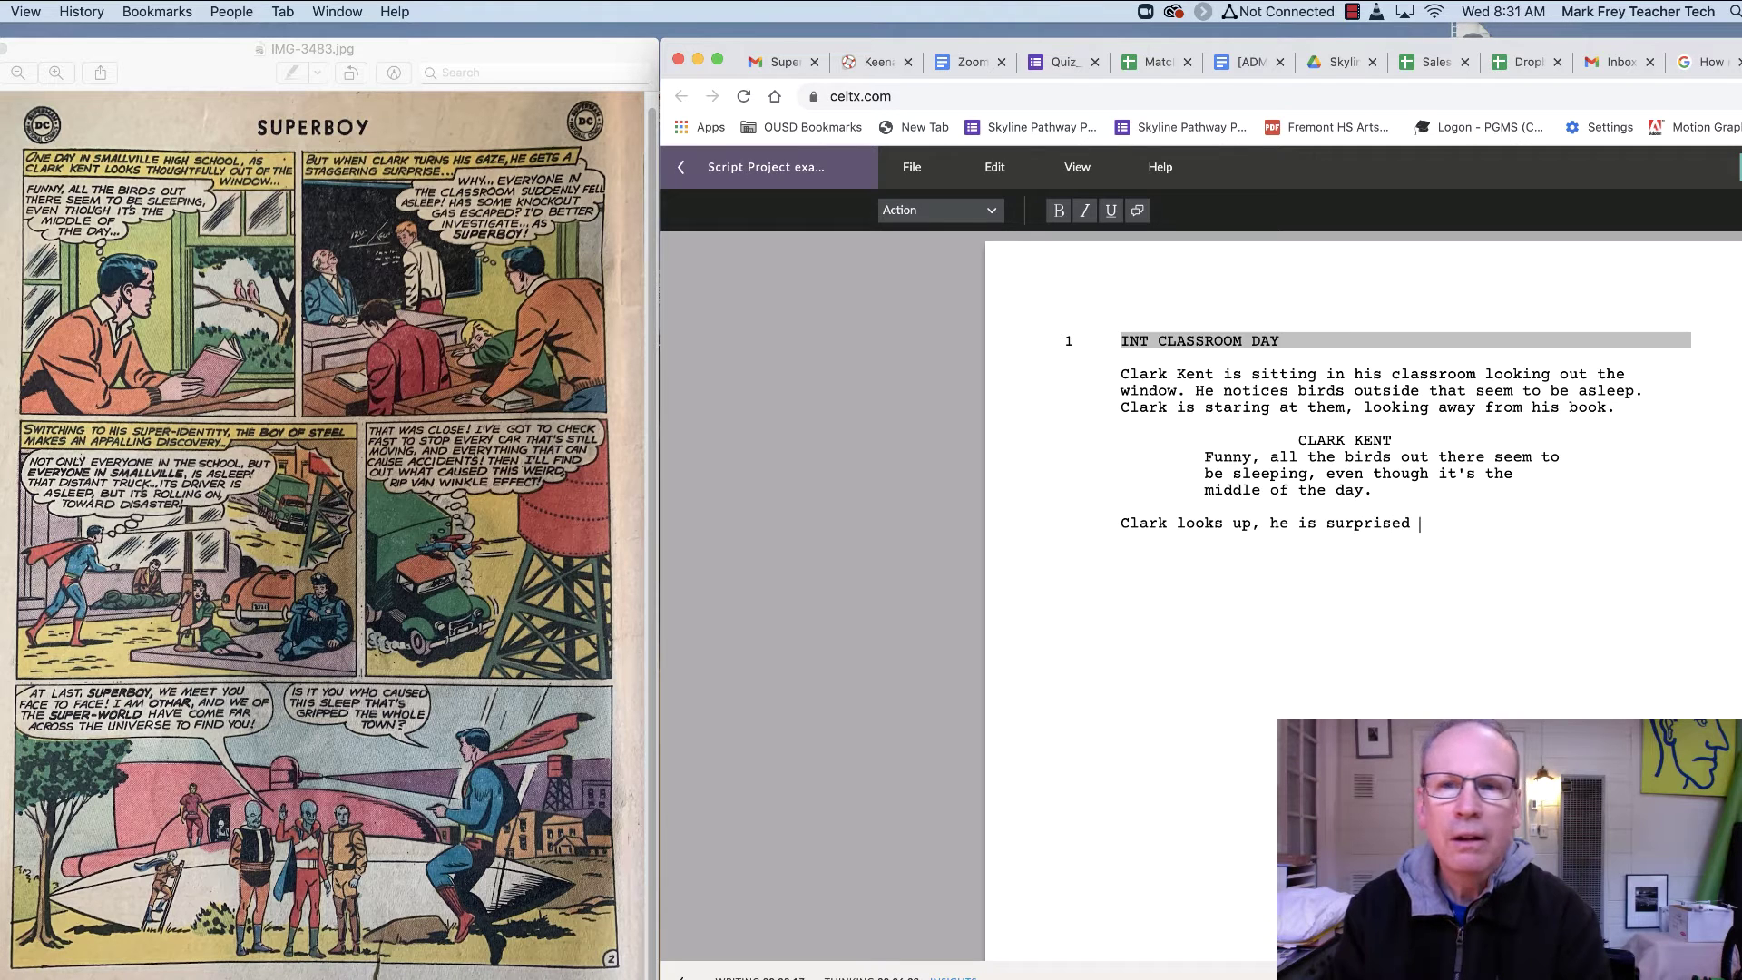
{"action": "type", "text": "to see ev"}
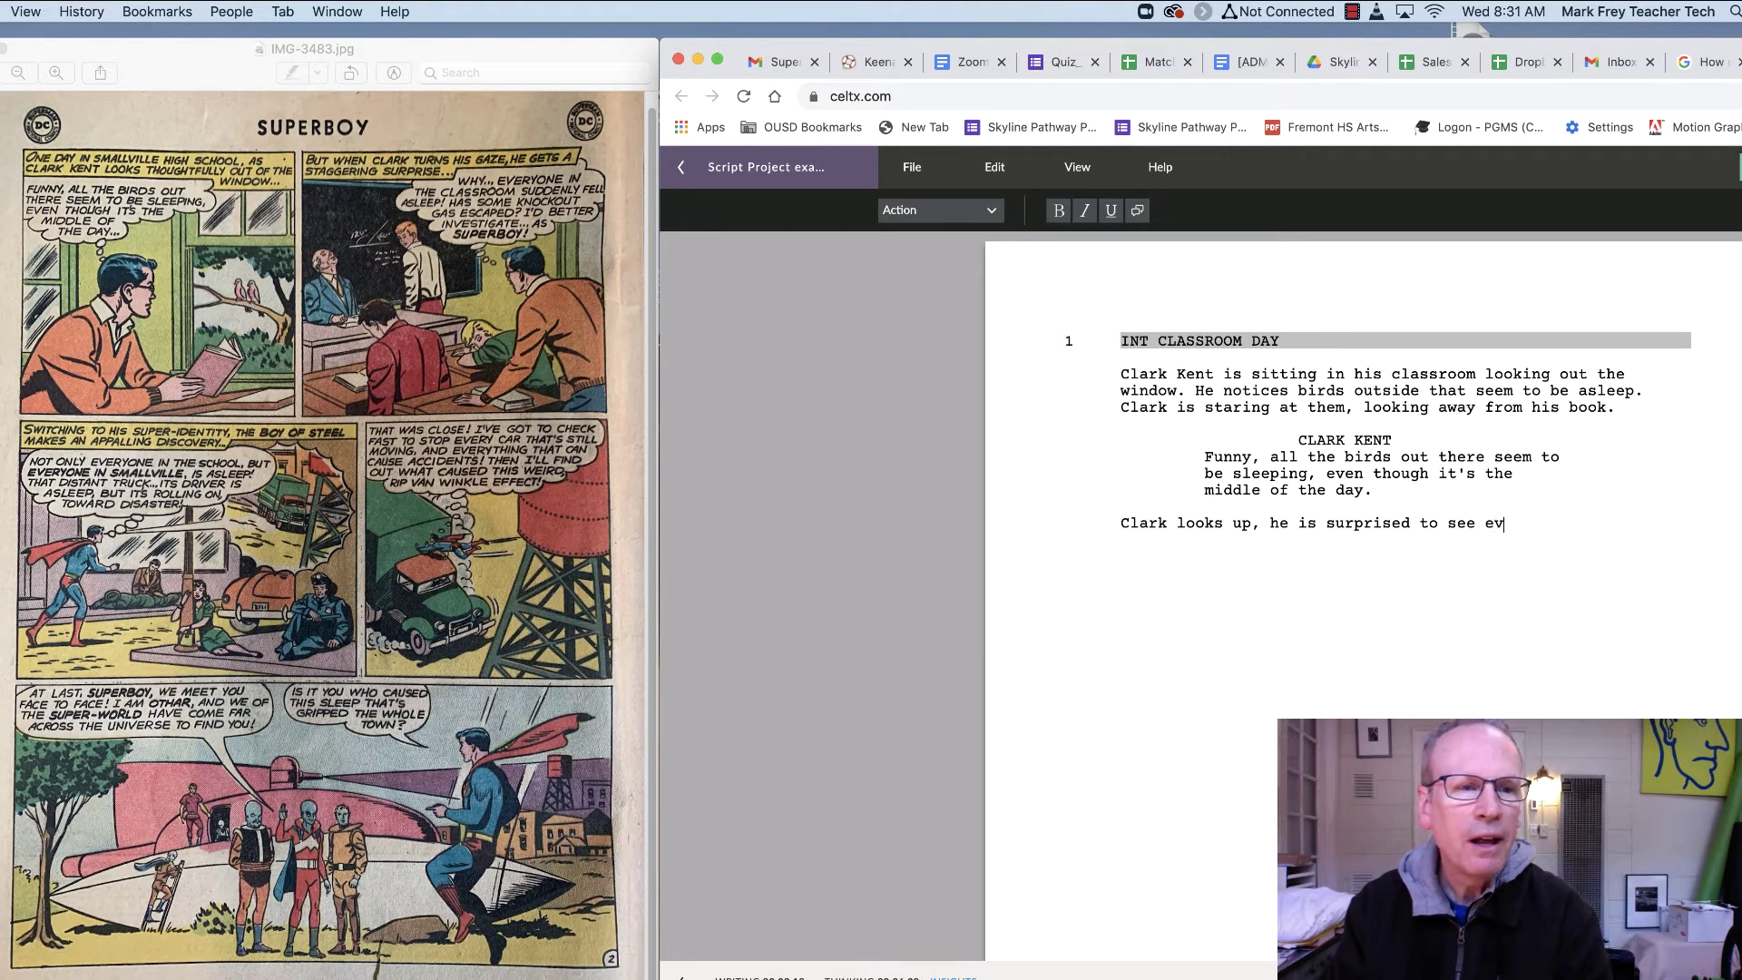
{"action": "type", "text": "eryone, inclu"}
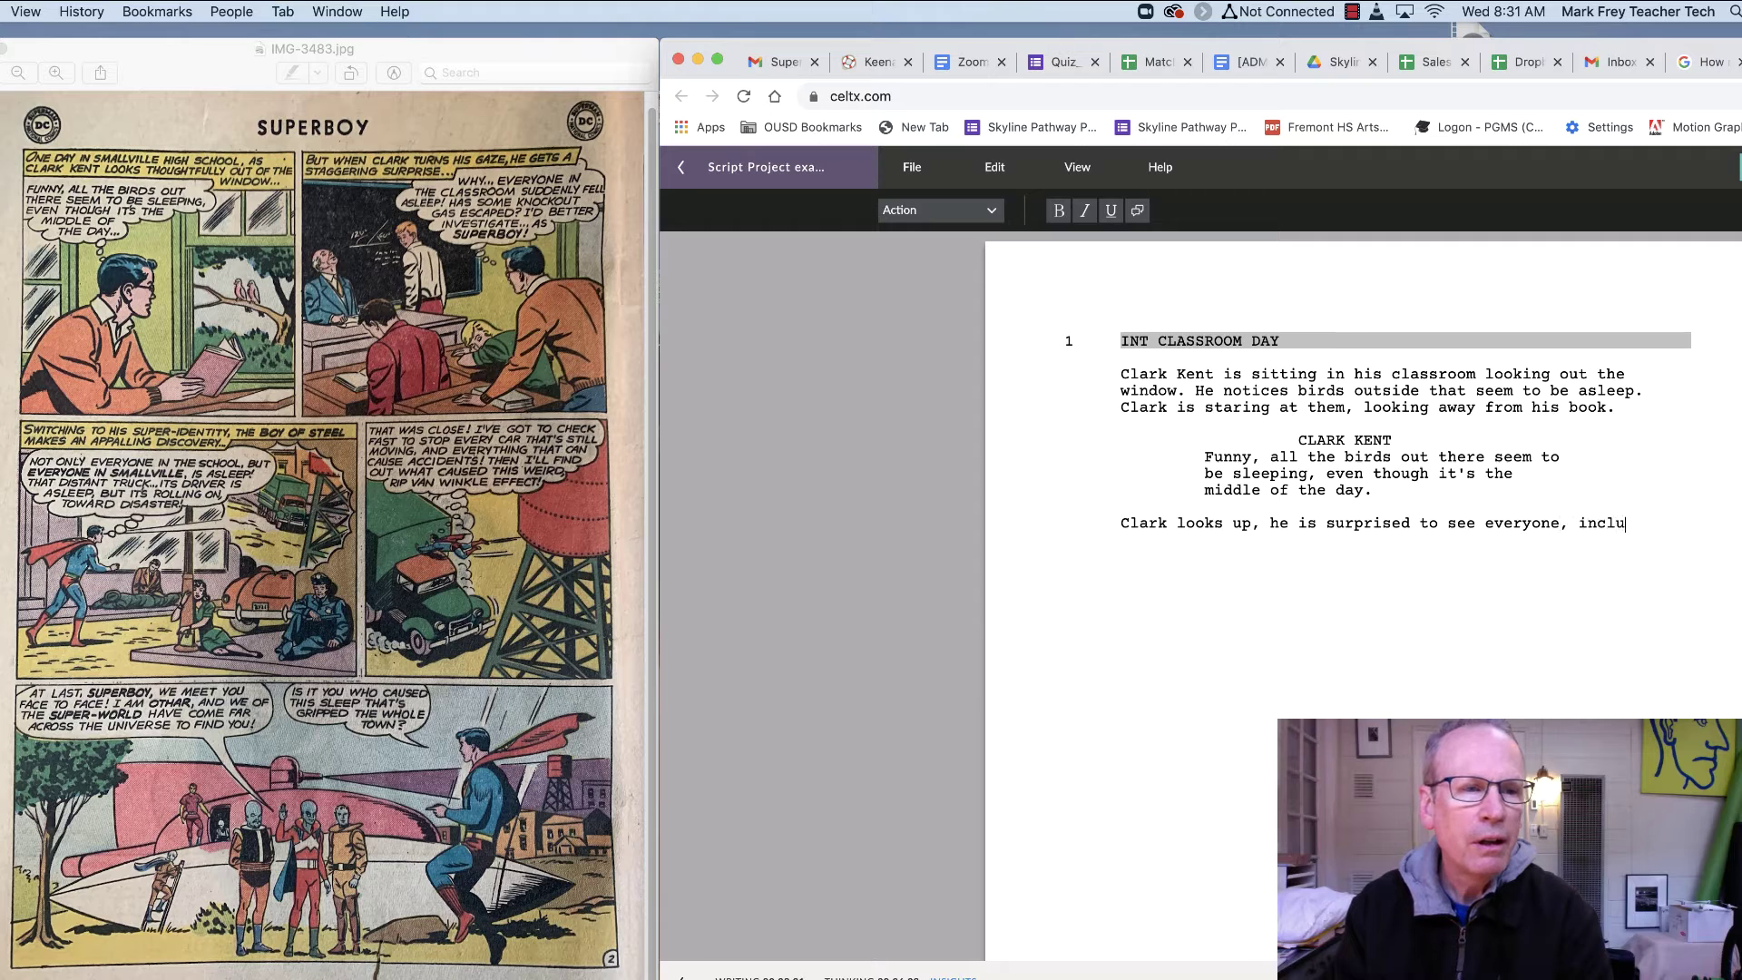
{"action": "type", "text": "ding the teacher "}
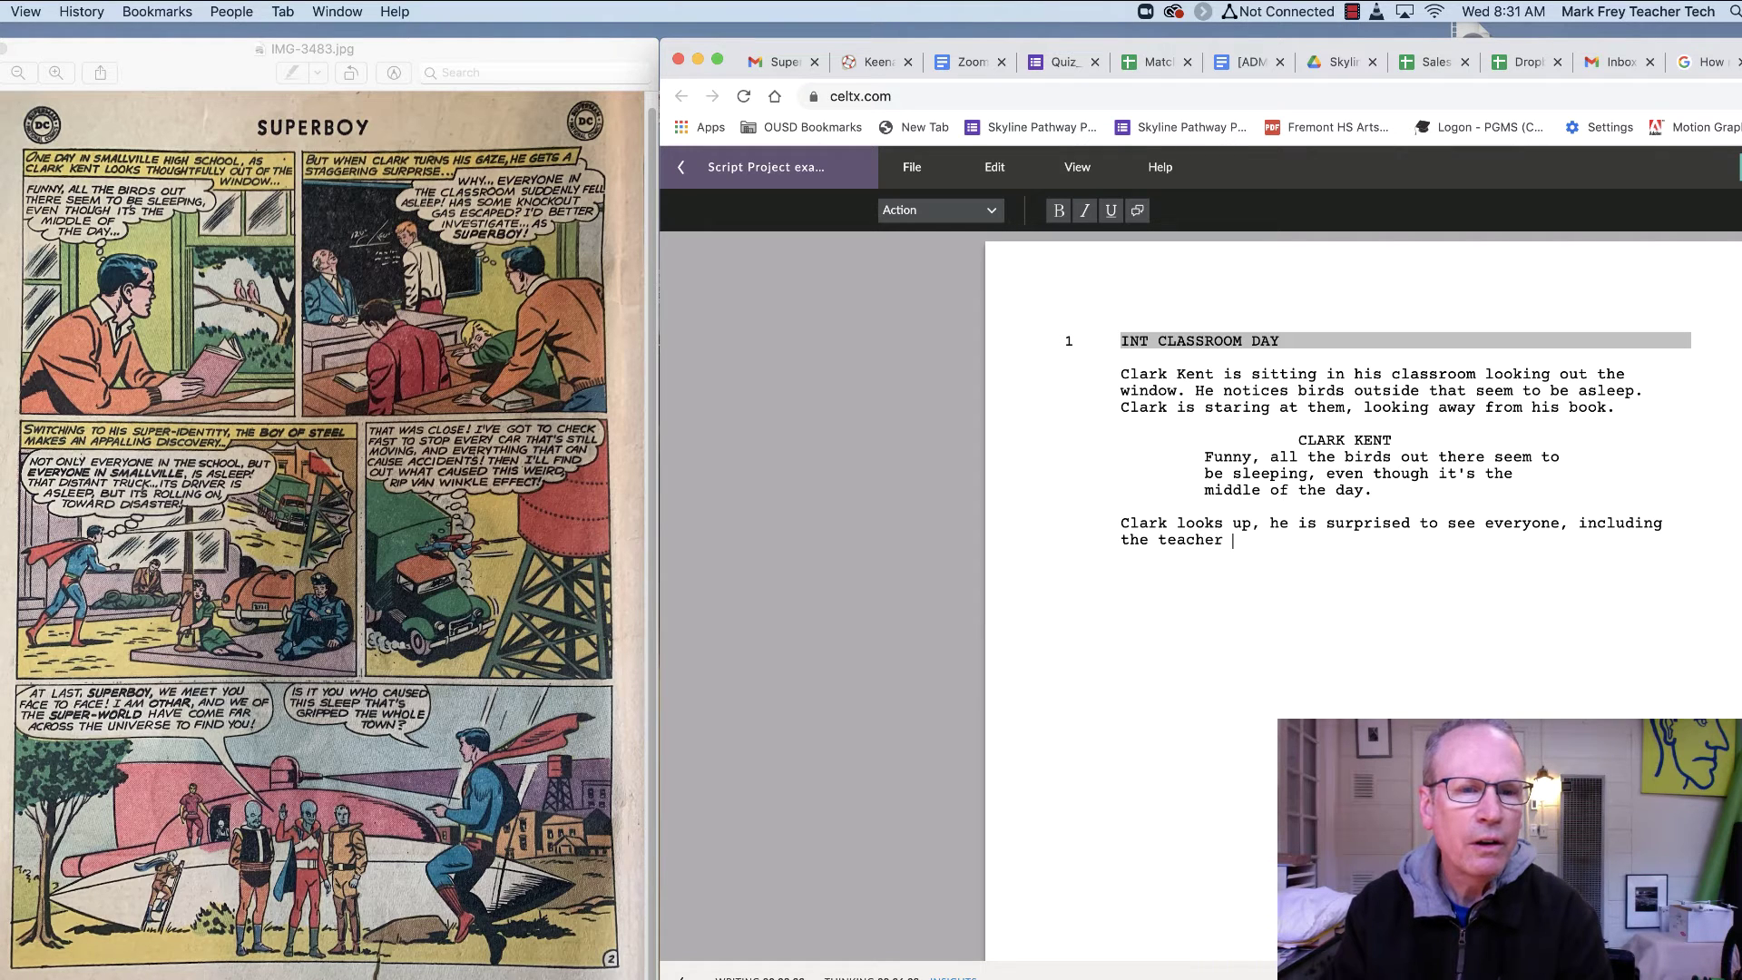
{"action": "type", "text": "is fast asleep."}
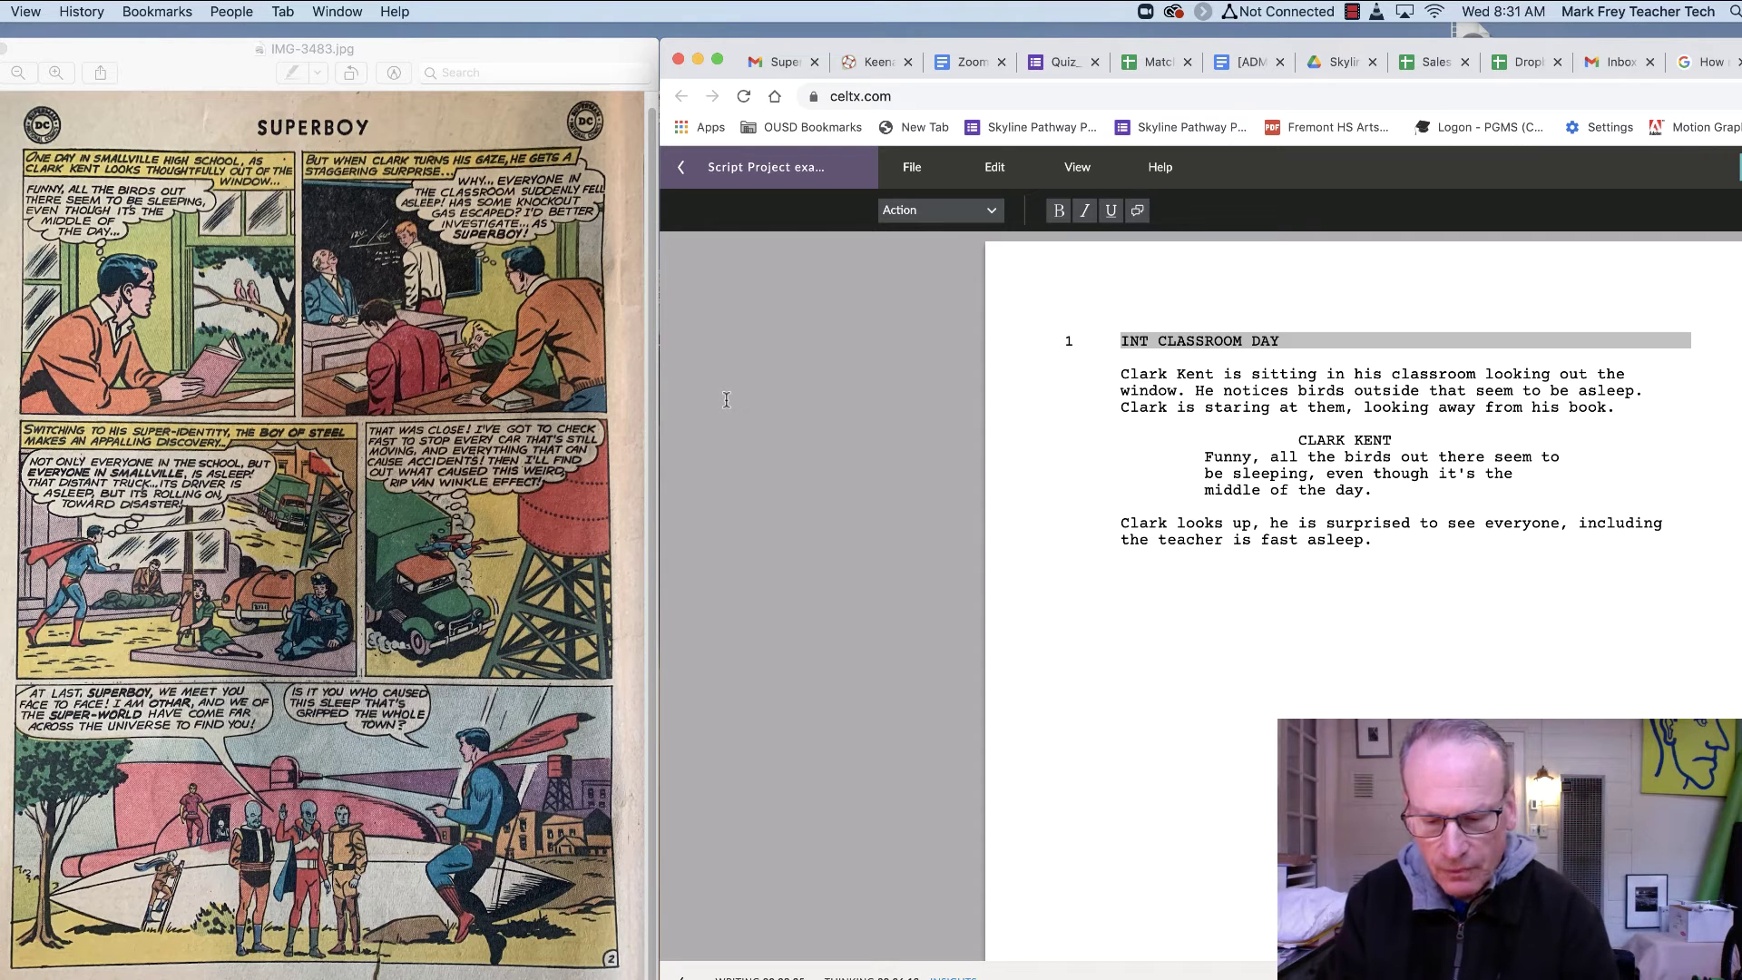
- Add a second "CLARK KENT" Character line below the new action paragraph and start a dialogue line under it
{"action": "key", "text": "Return"}
{"action": "key", "text": "Tab"}
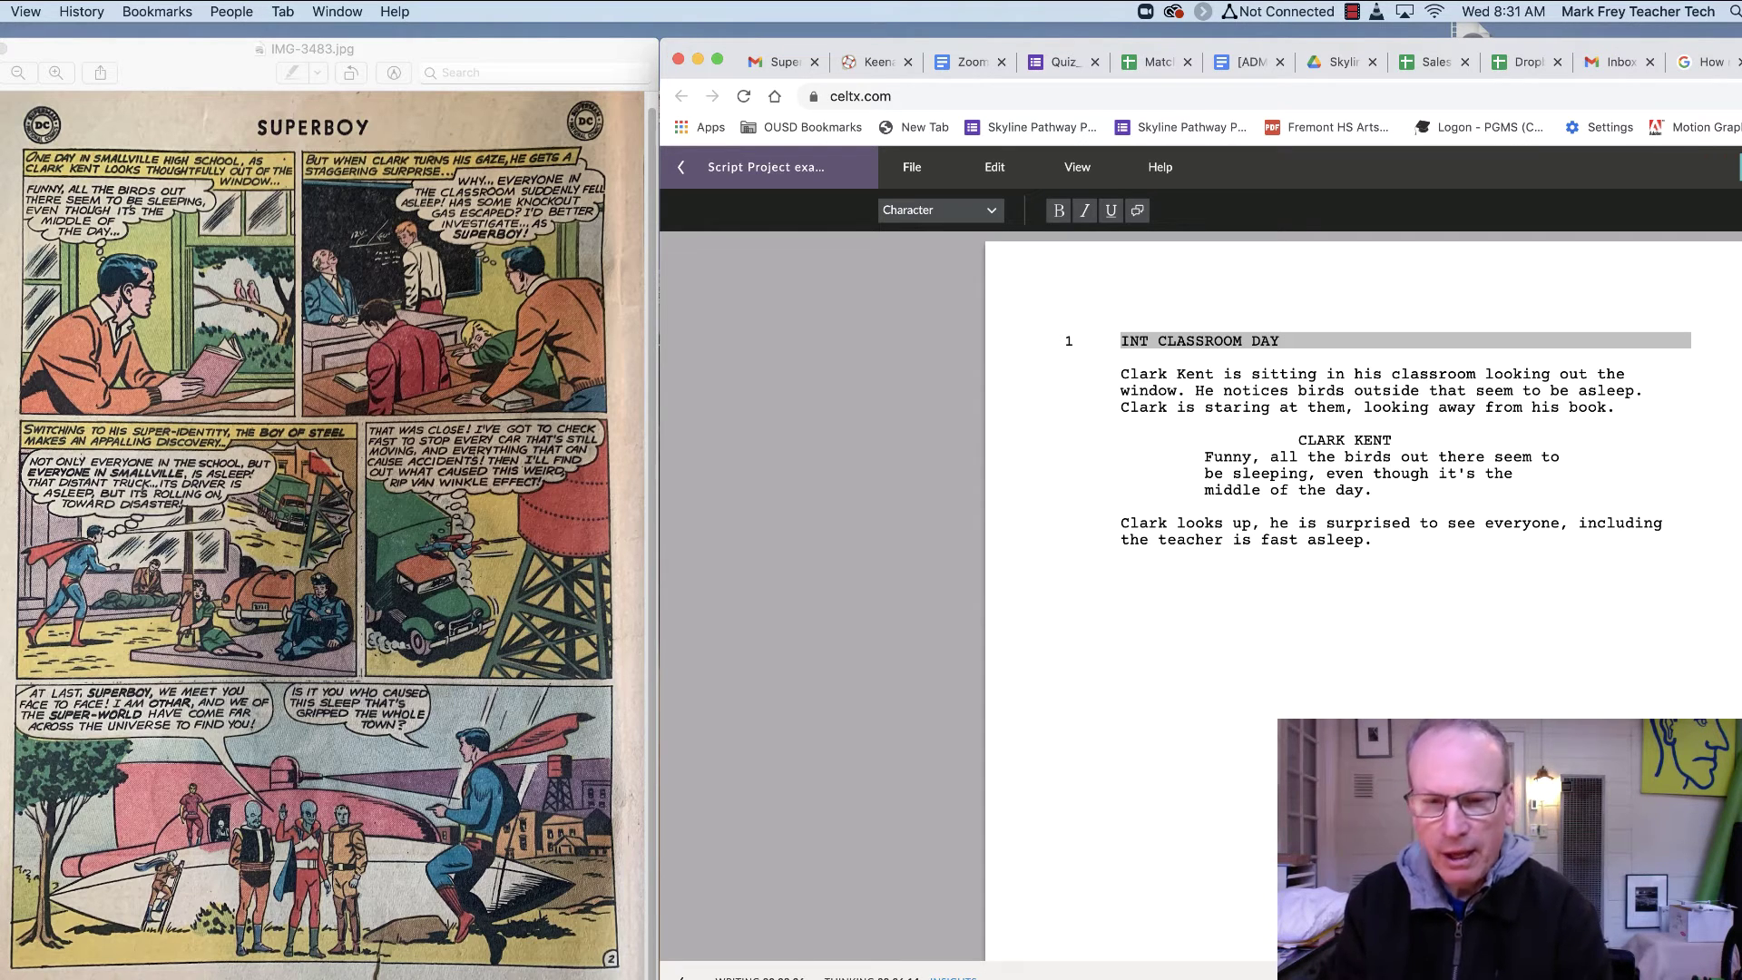
{"action": "type", "text": "CL"}
{"action": "key", "text": "Return"}
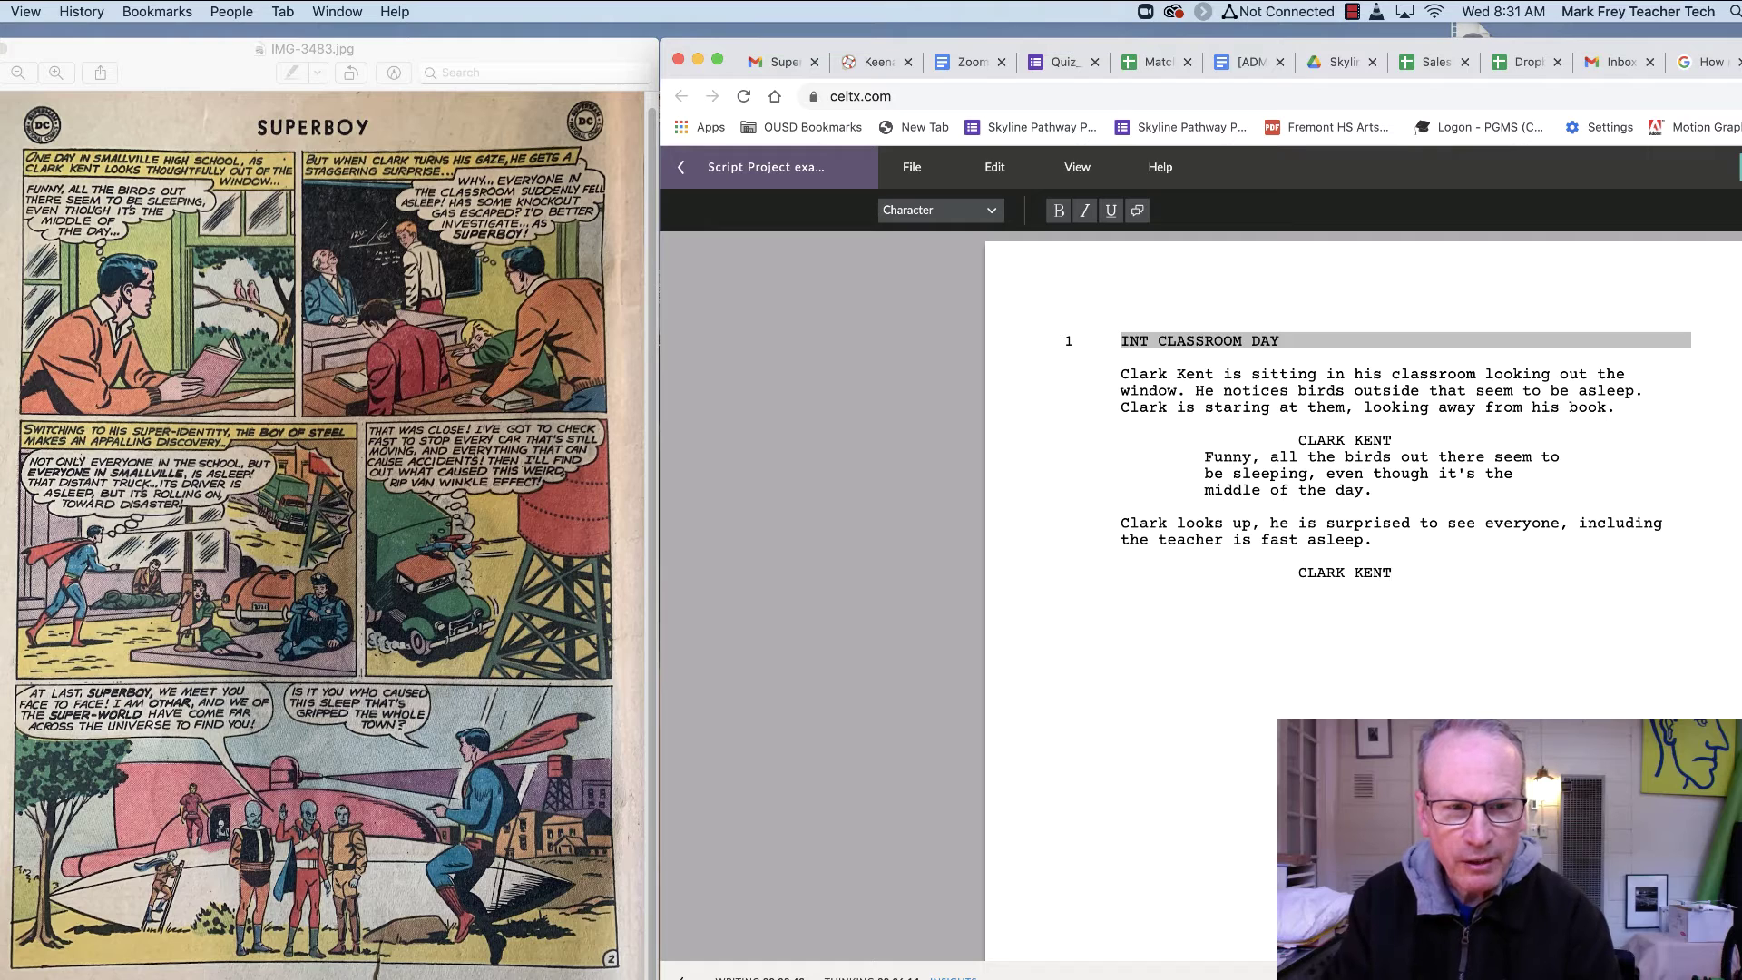
{"action": "key", "text": "Return"}
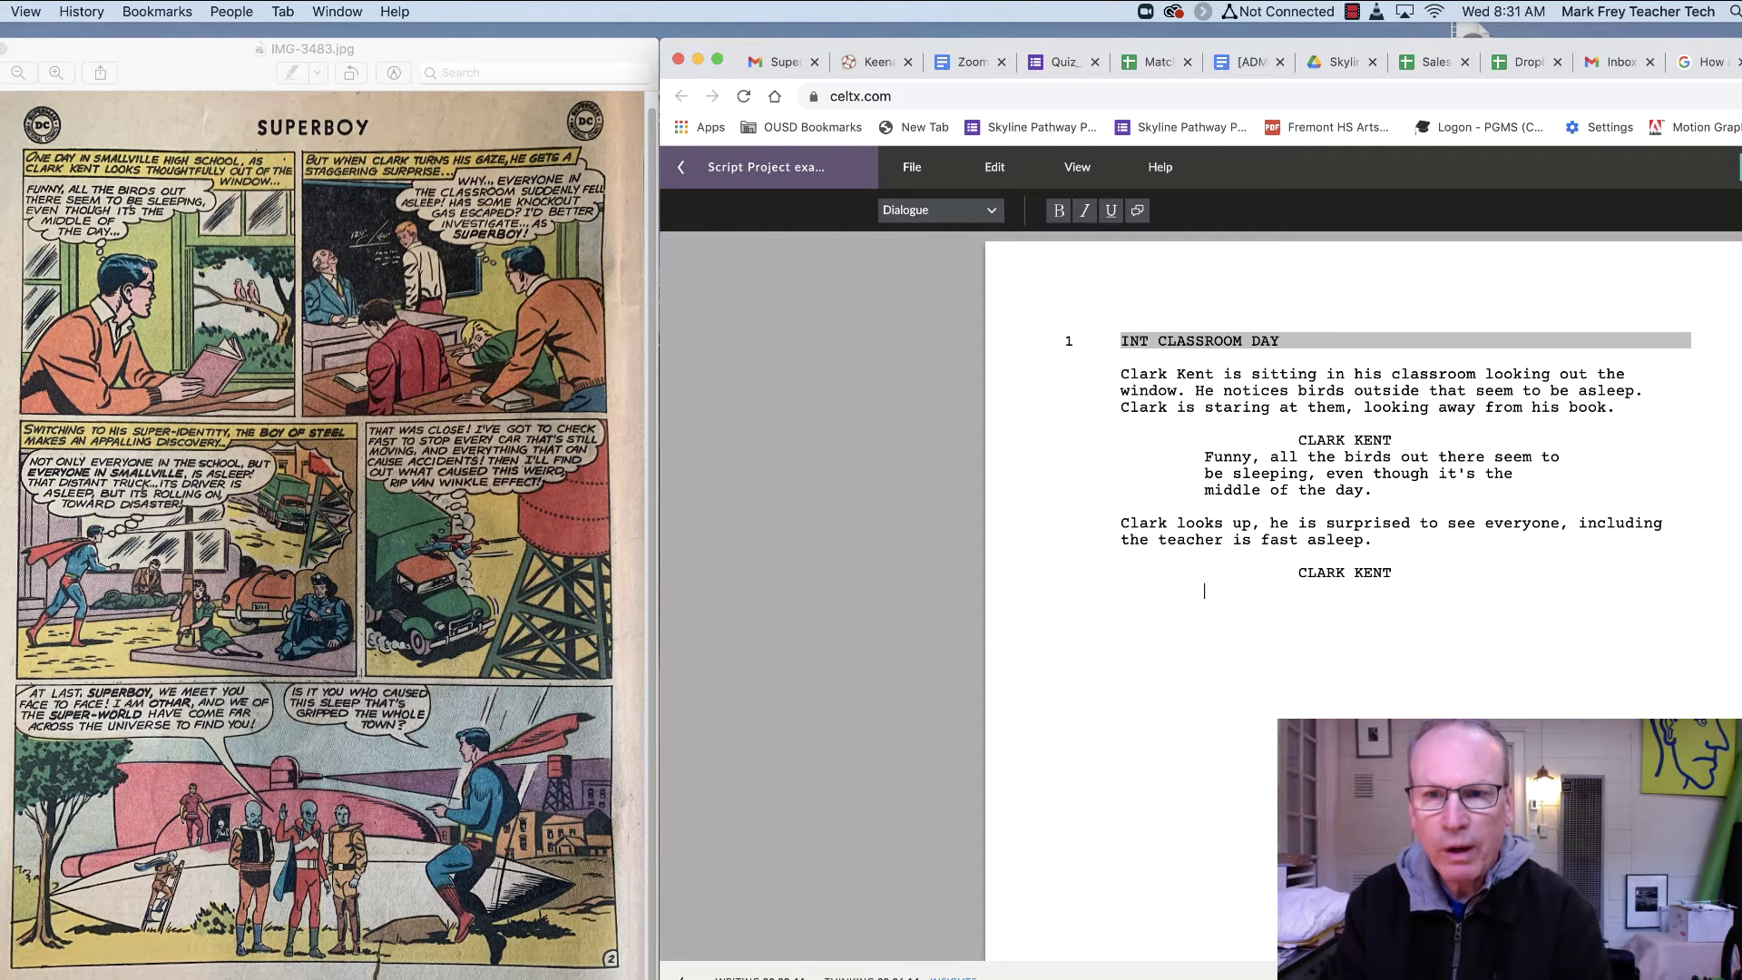
- Begin the second dialogue with "Why...everyone in the classroom"
{"action": "type", "text": "WHy"}
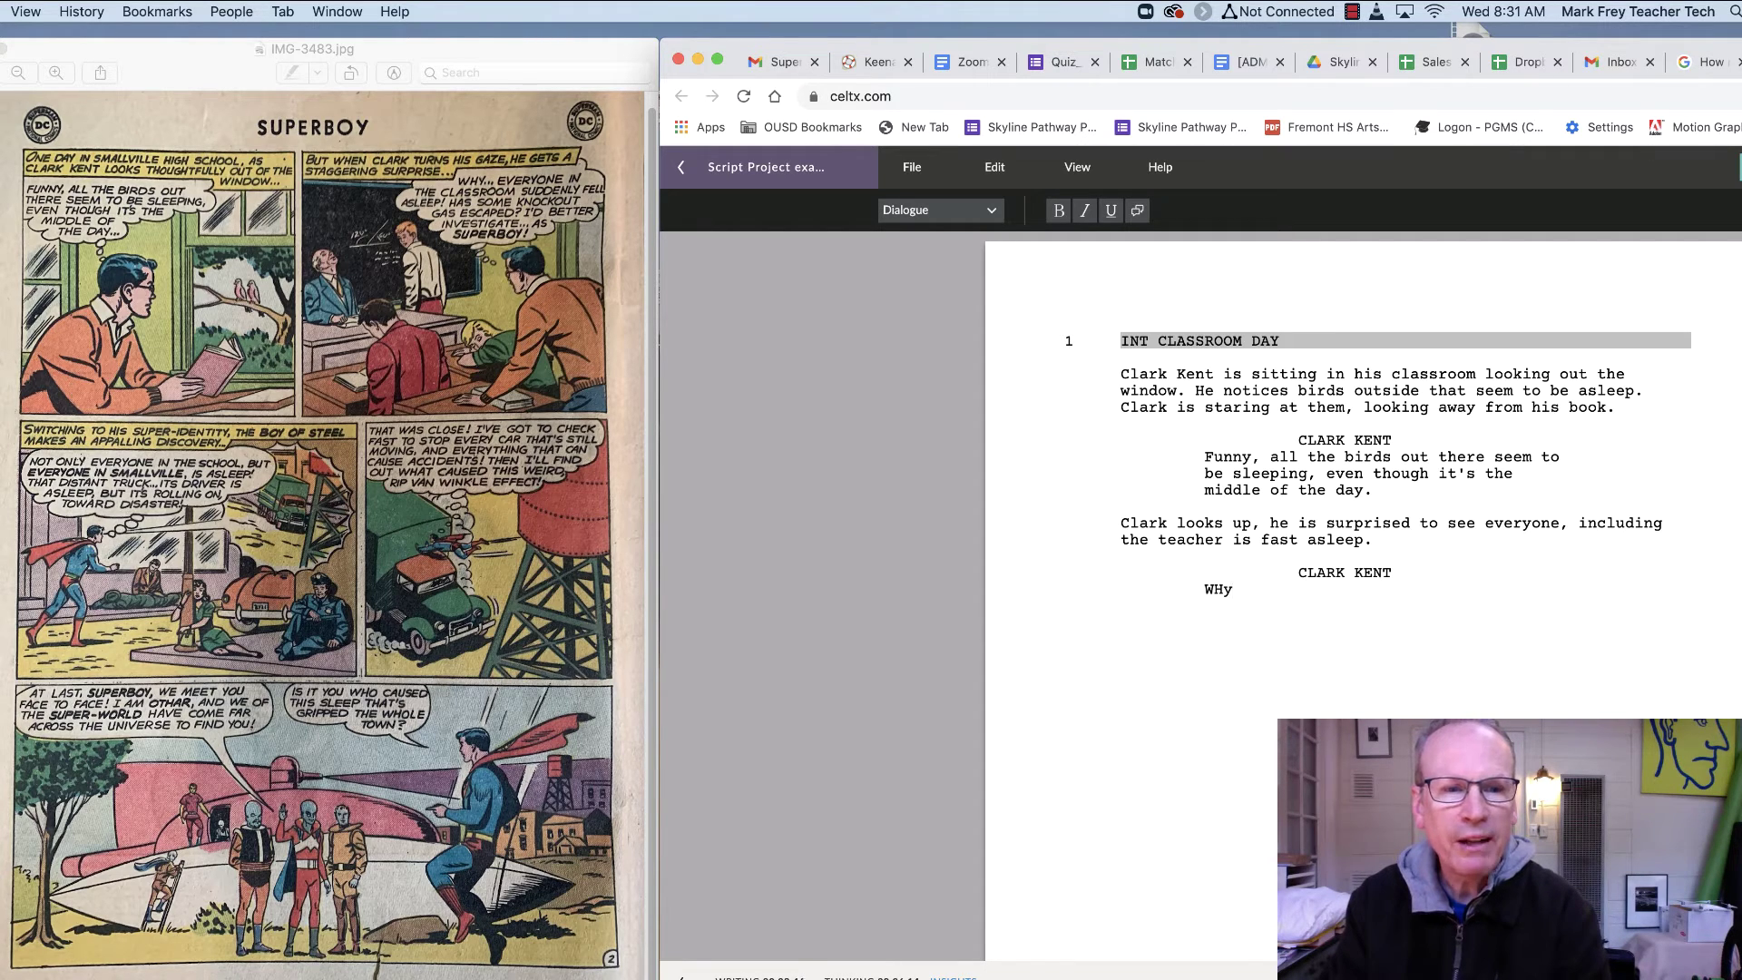
{"action": "key", "text": "BackSpace"}
{"action": "key", "text": "BackSpace"}
{"action": "type", "text": "hy"}
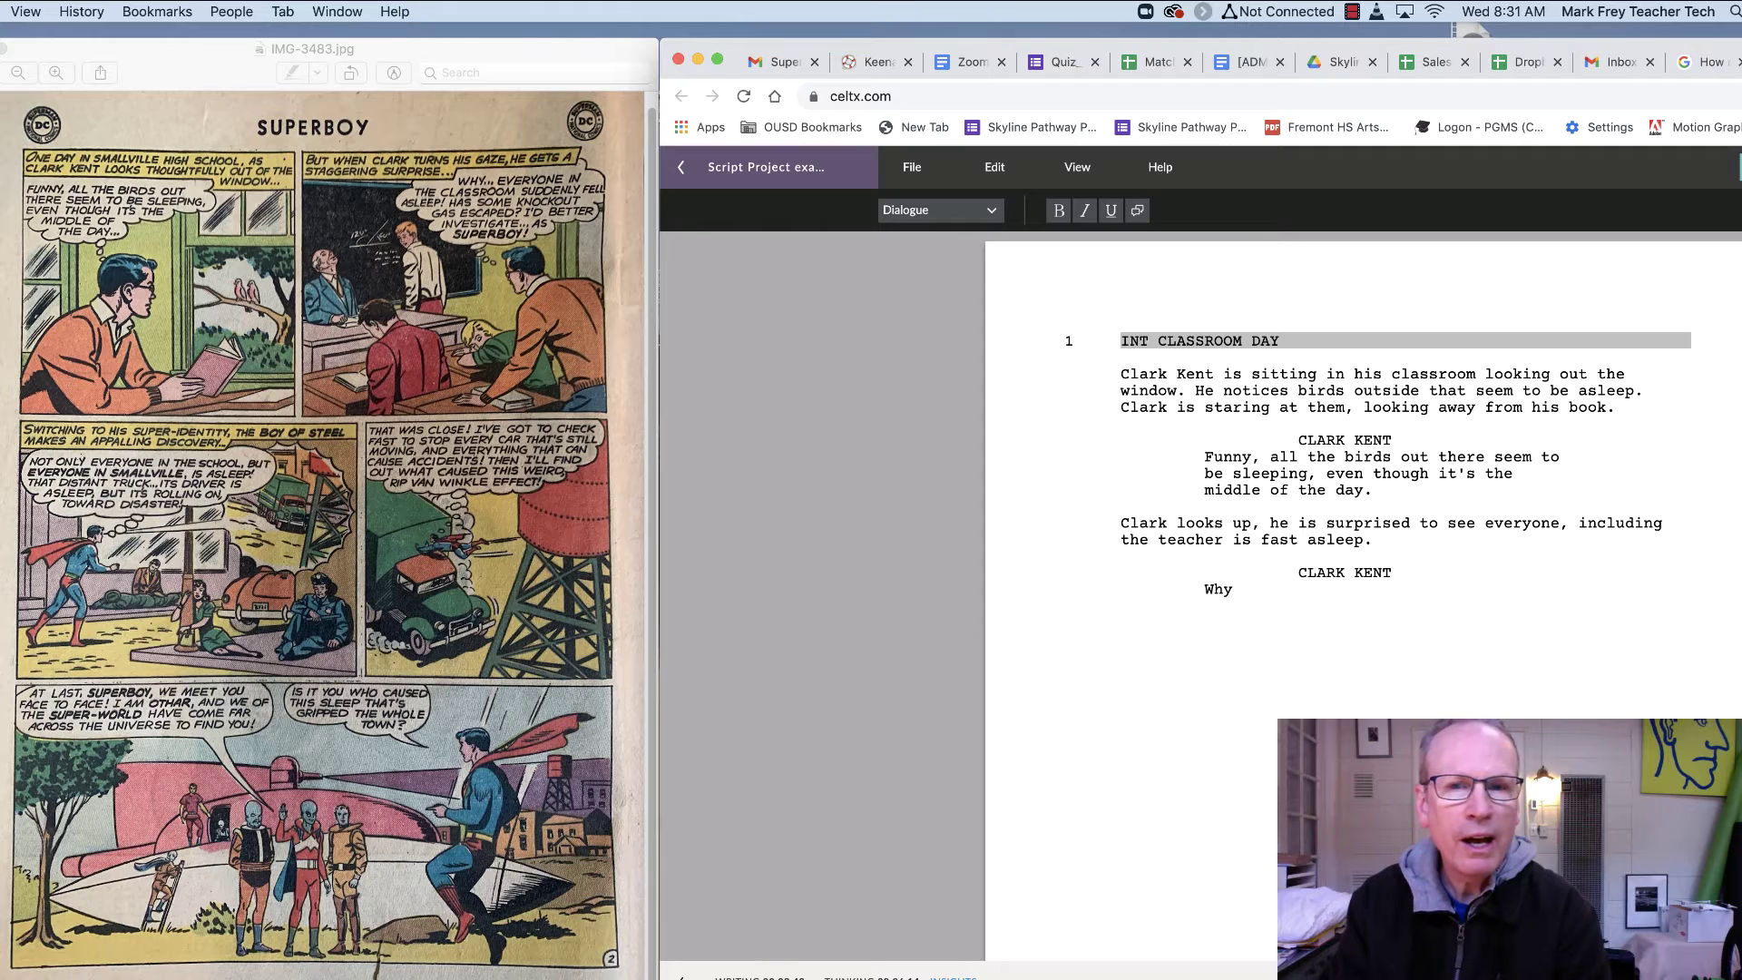
{"action": "type", "text": ".."}
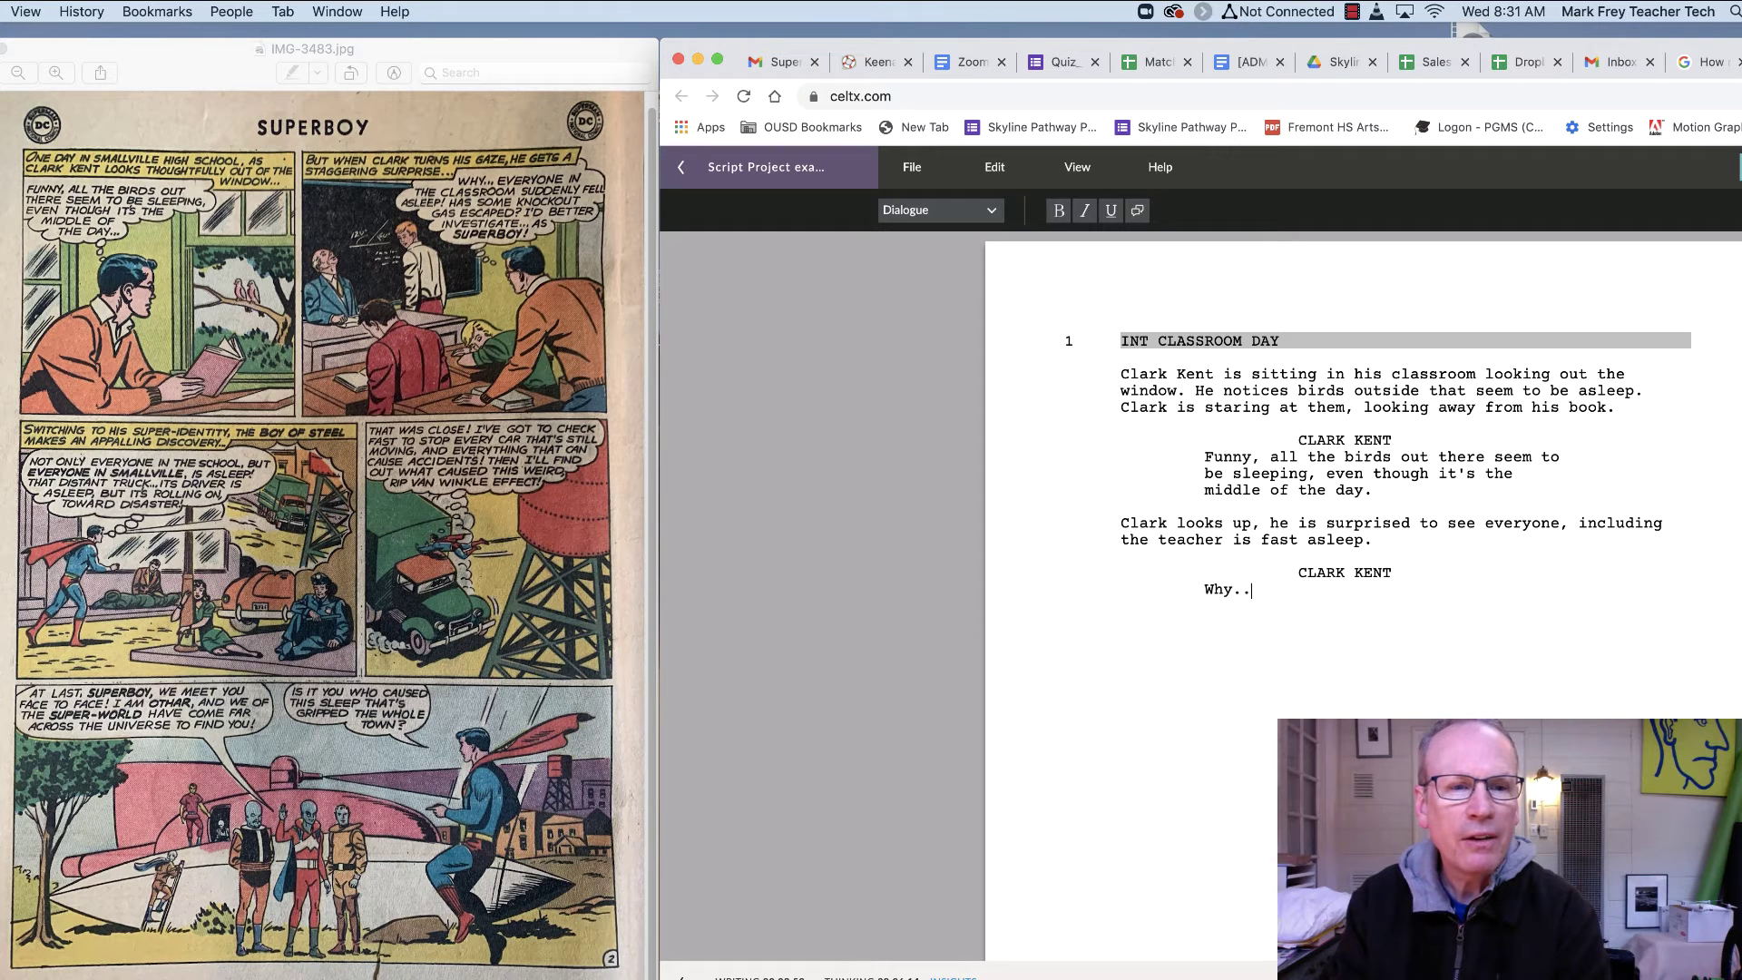
{"action": "type", "text": ".ever"}
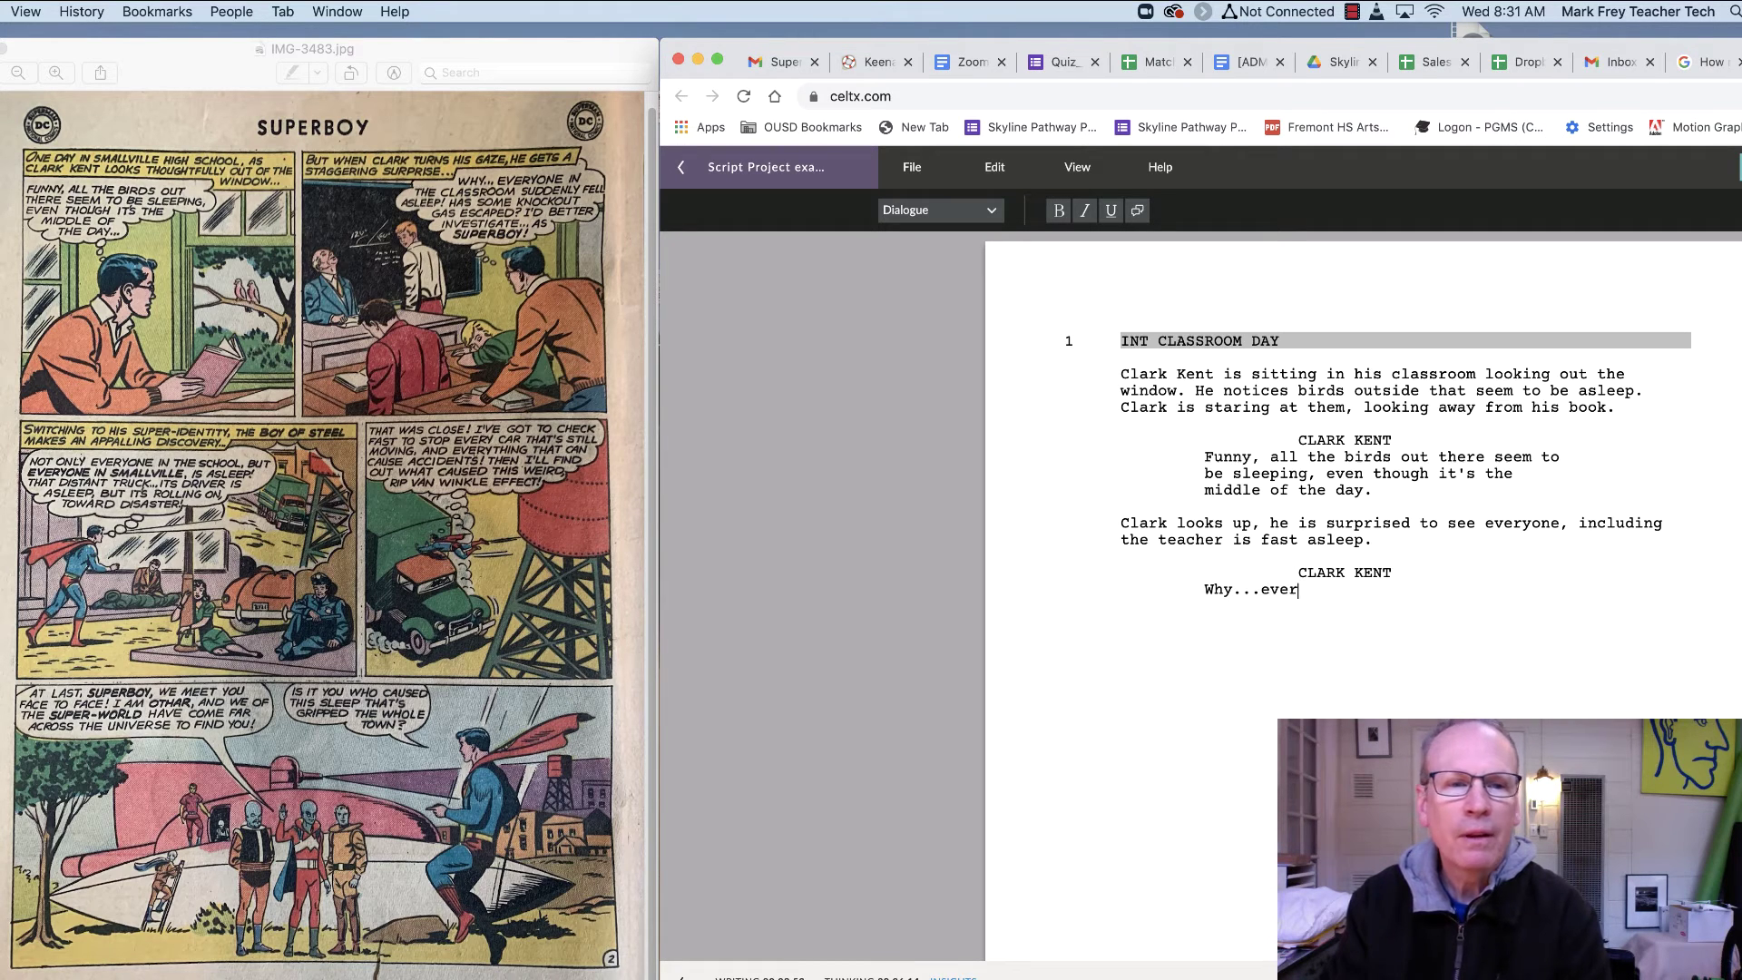
{"action": "type", "text": "yone in the"}
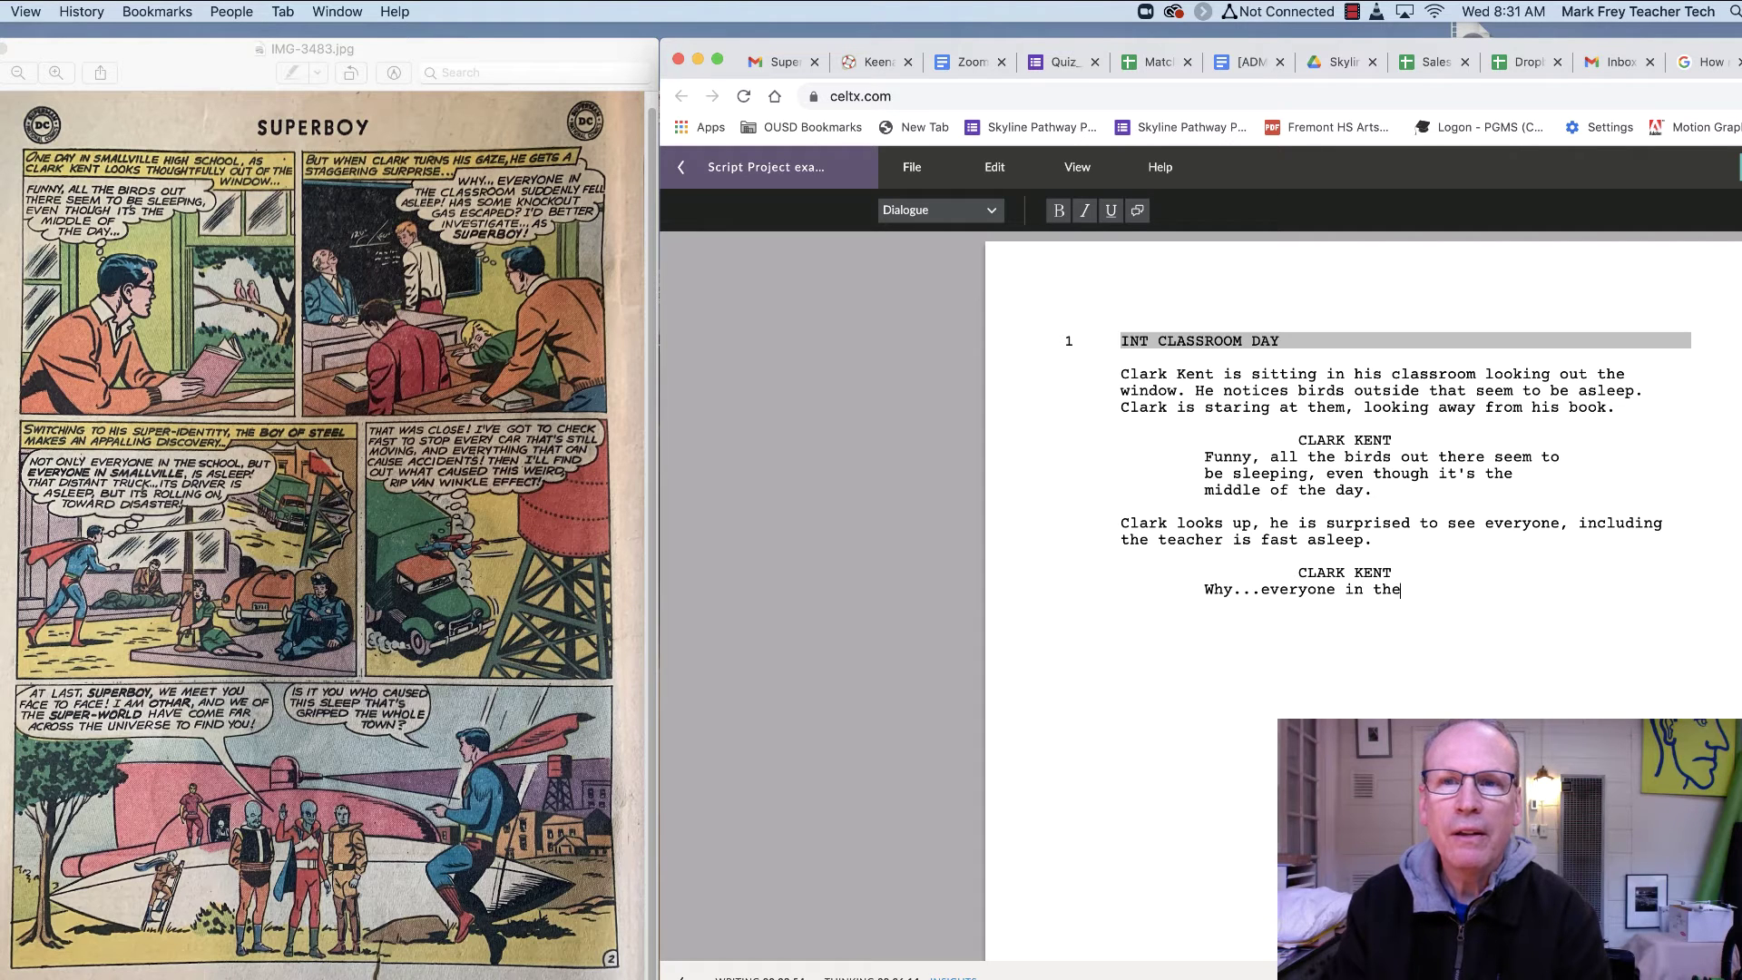
{"action": "type", "text": " classroom "}
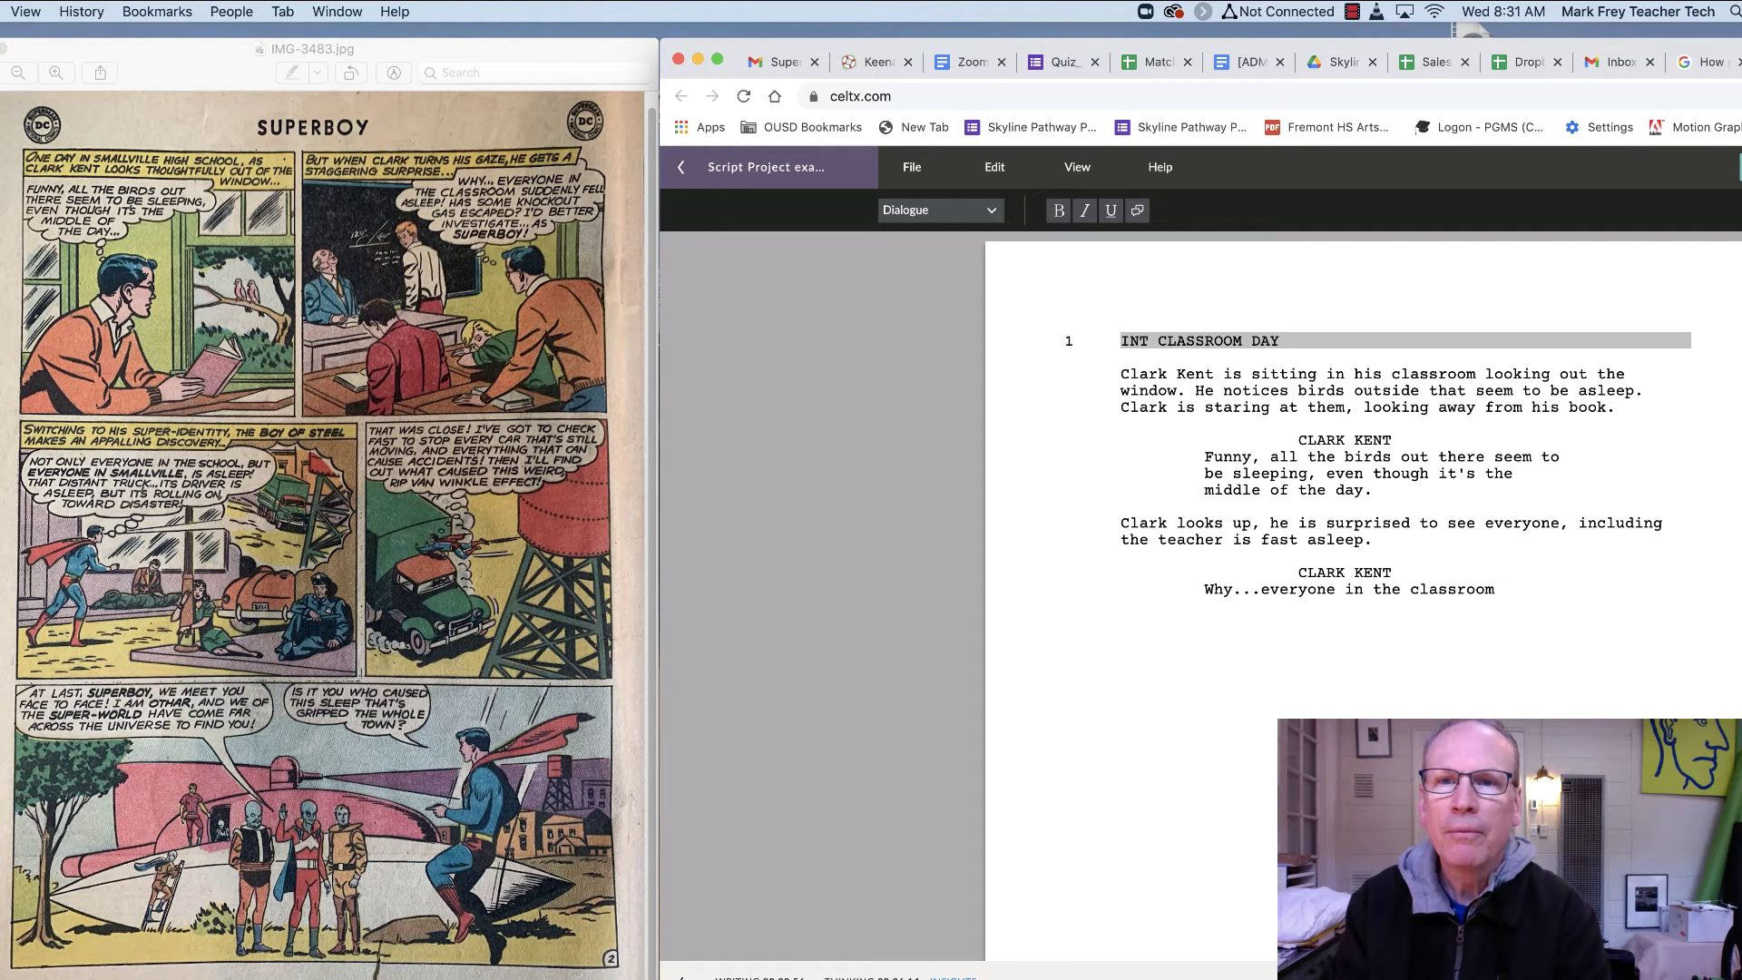
- Finish the second dialogue line with "suddenly fell asleep..."
{"action": "type", "text": "suddenly"}
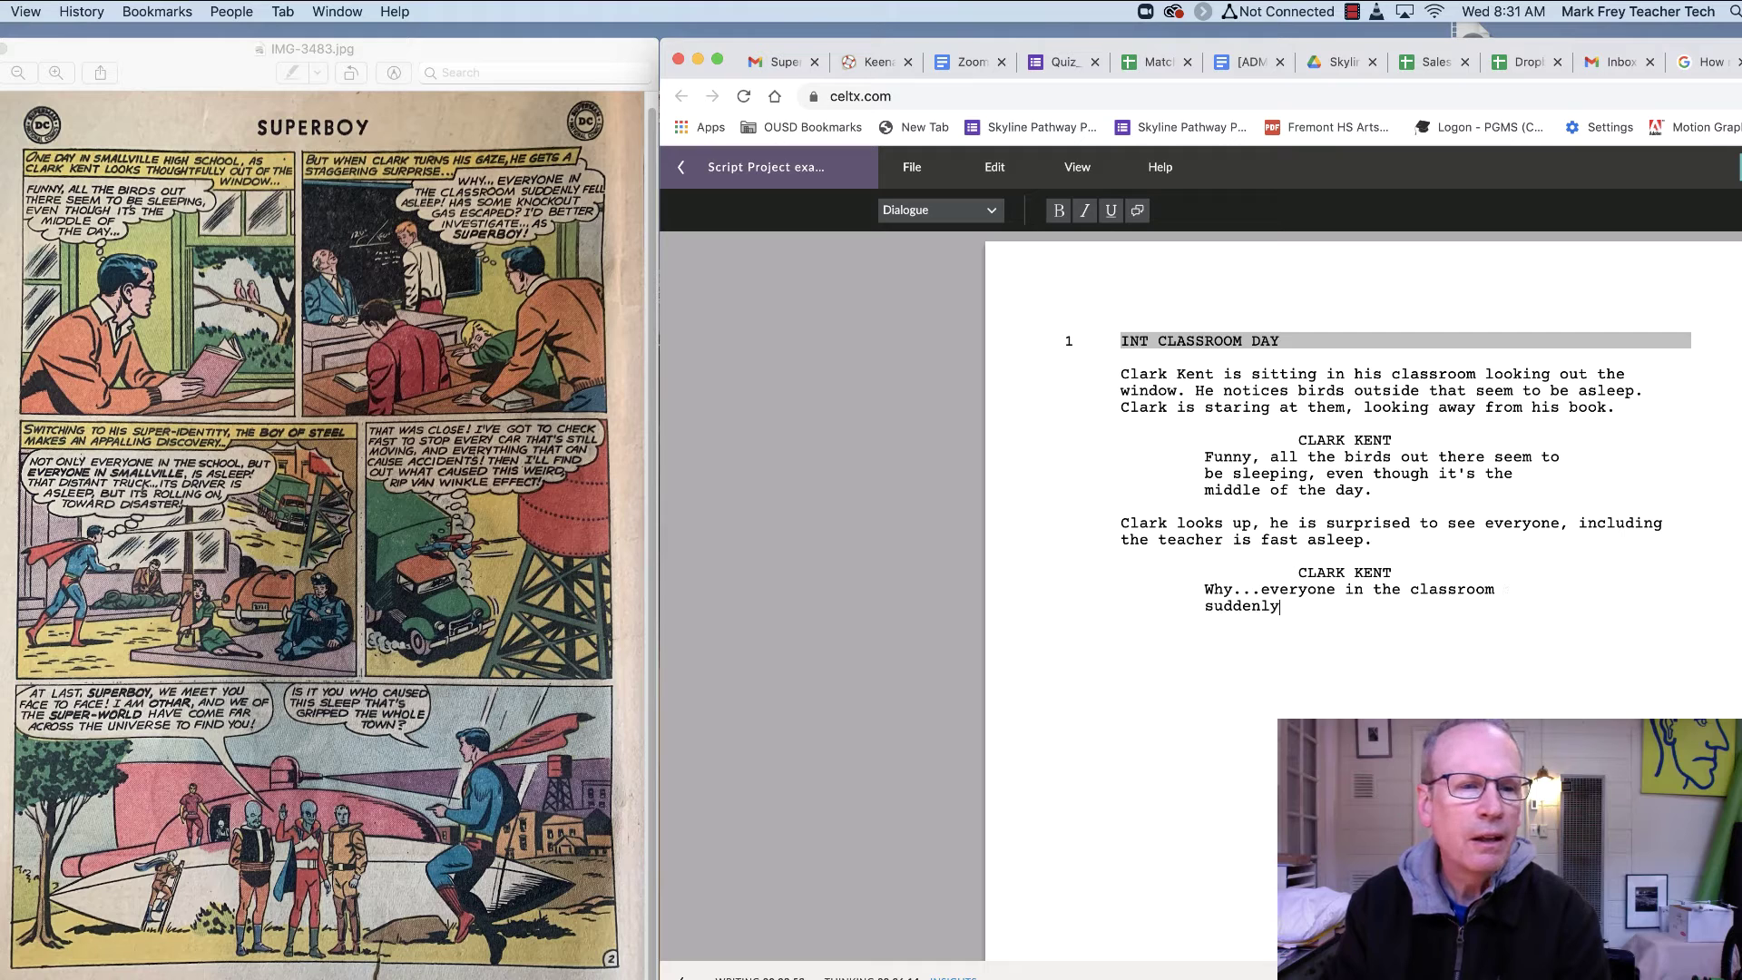
{"action": "type", "text": " fel as"}
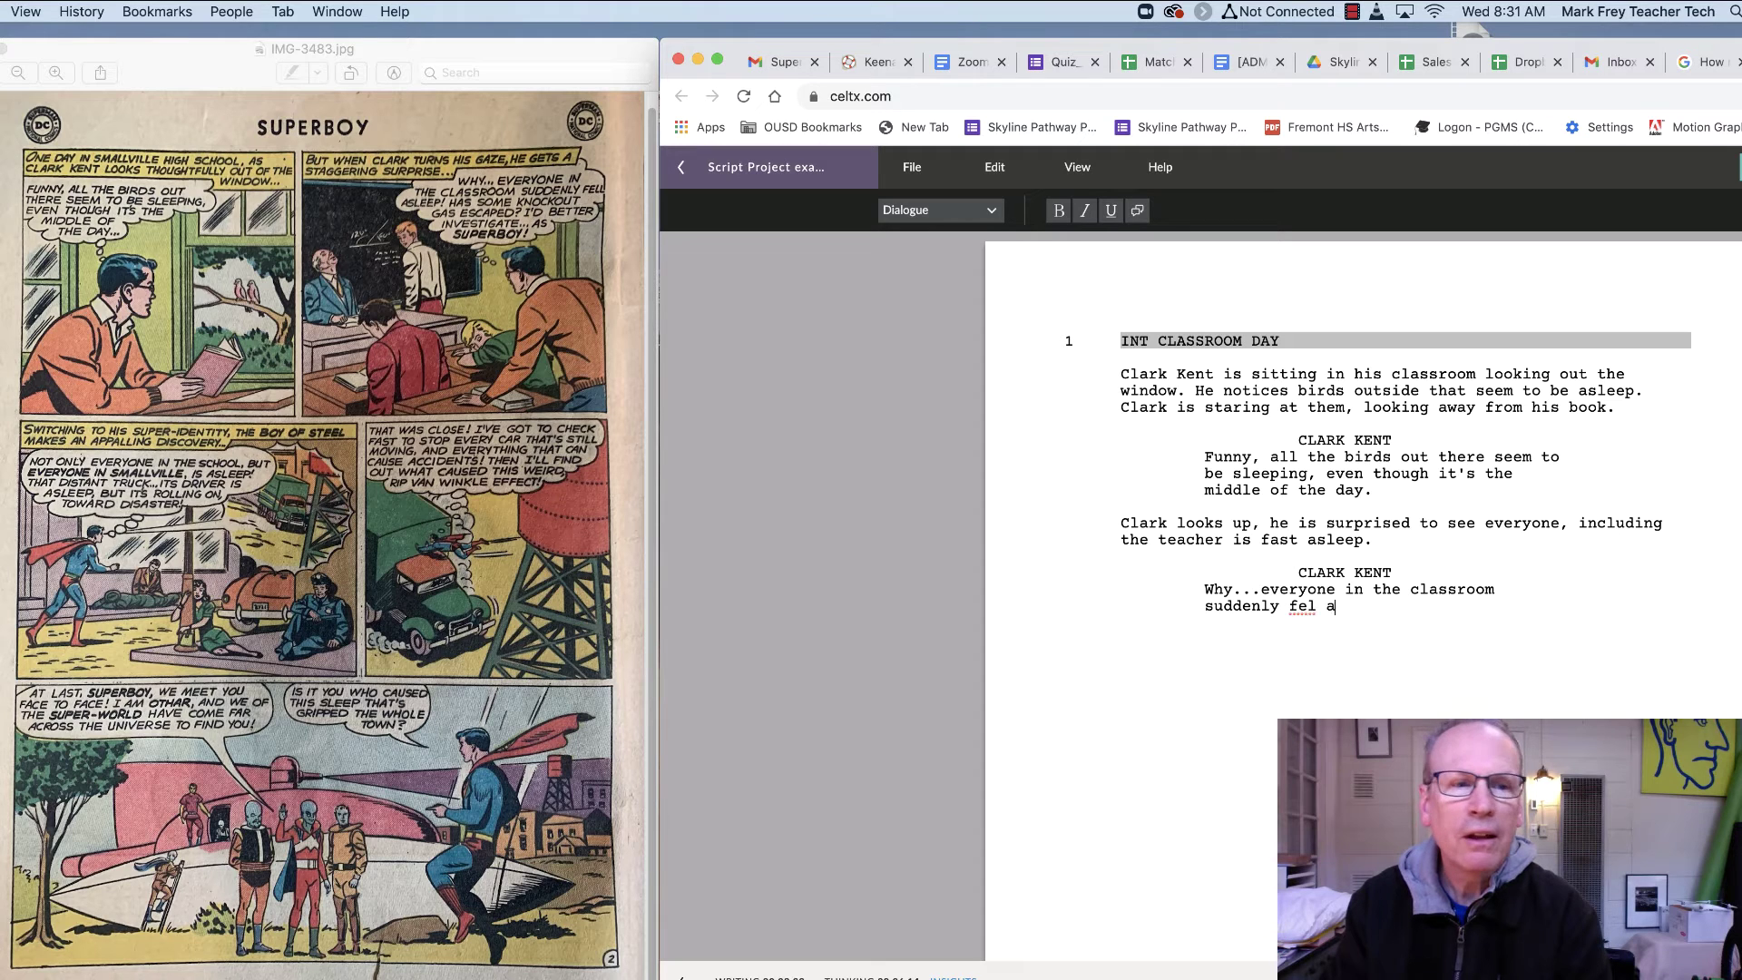
{"action": "key", "text": "BackSpace"}
{"action": "key", "text": "BackSpace"}
{"action": "key", "text": "BackSpace"}
{"action": "key", "text": "BackSpace"}
{"action": "type", "text": "ll "}
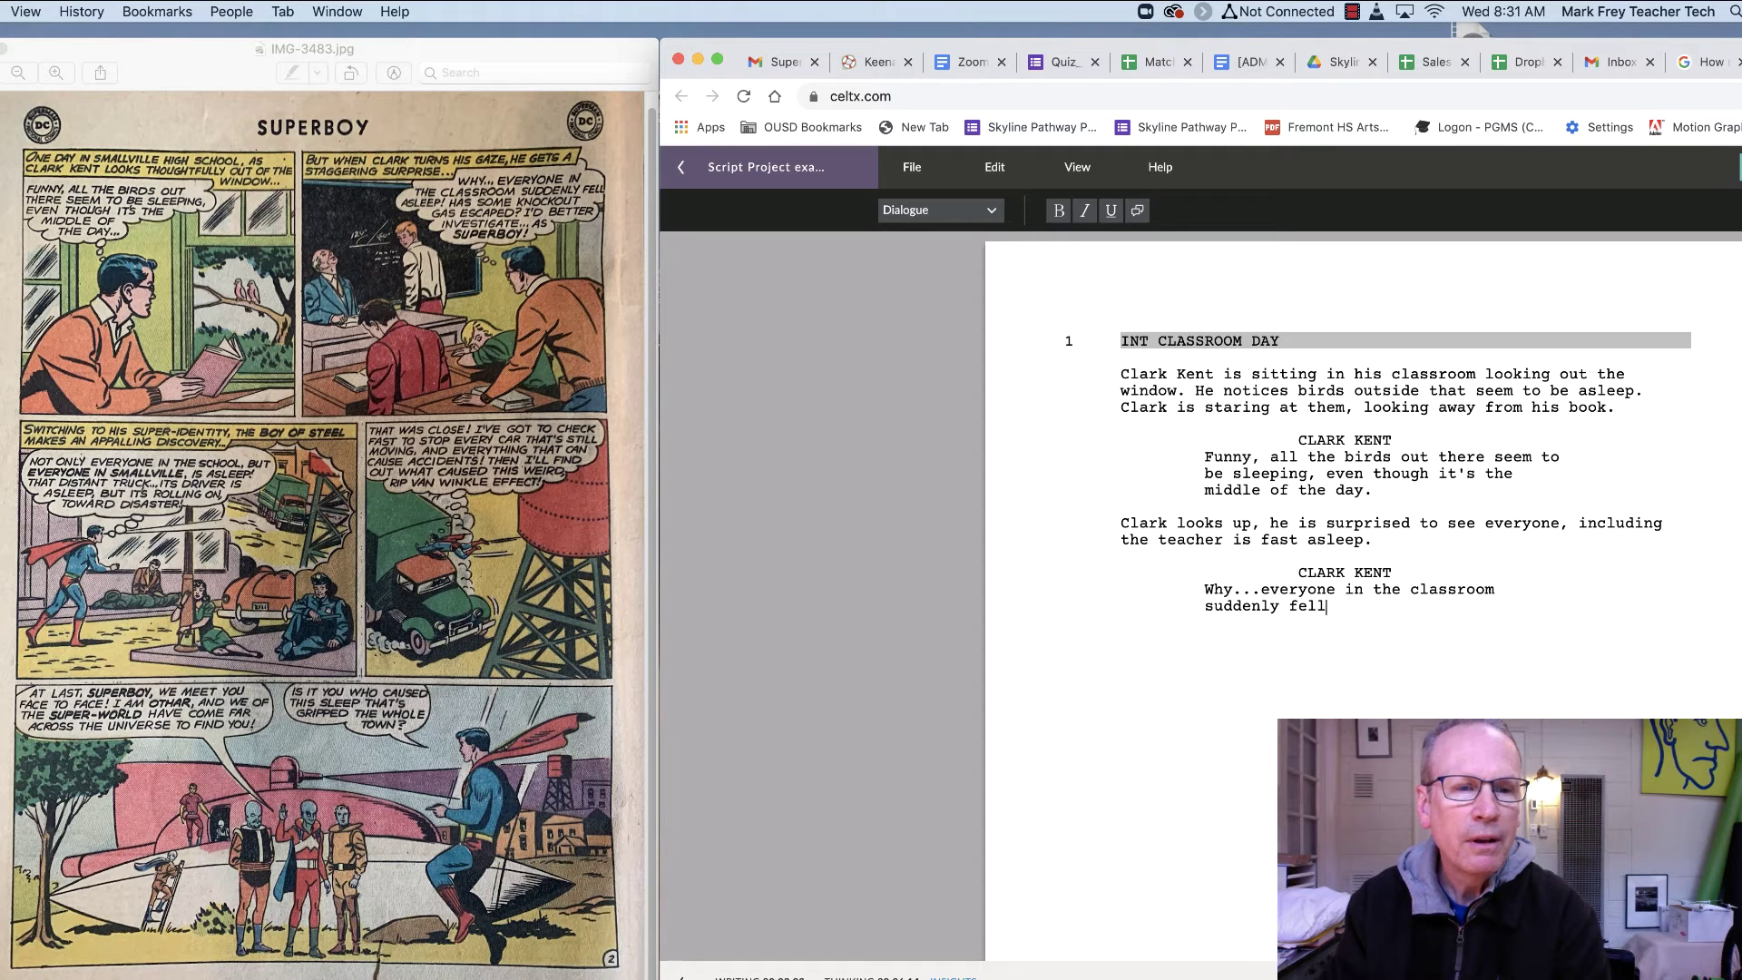
{"action": "type", "text": "asleep"}
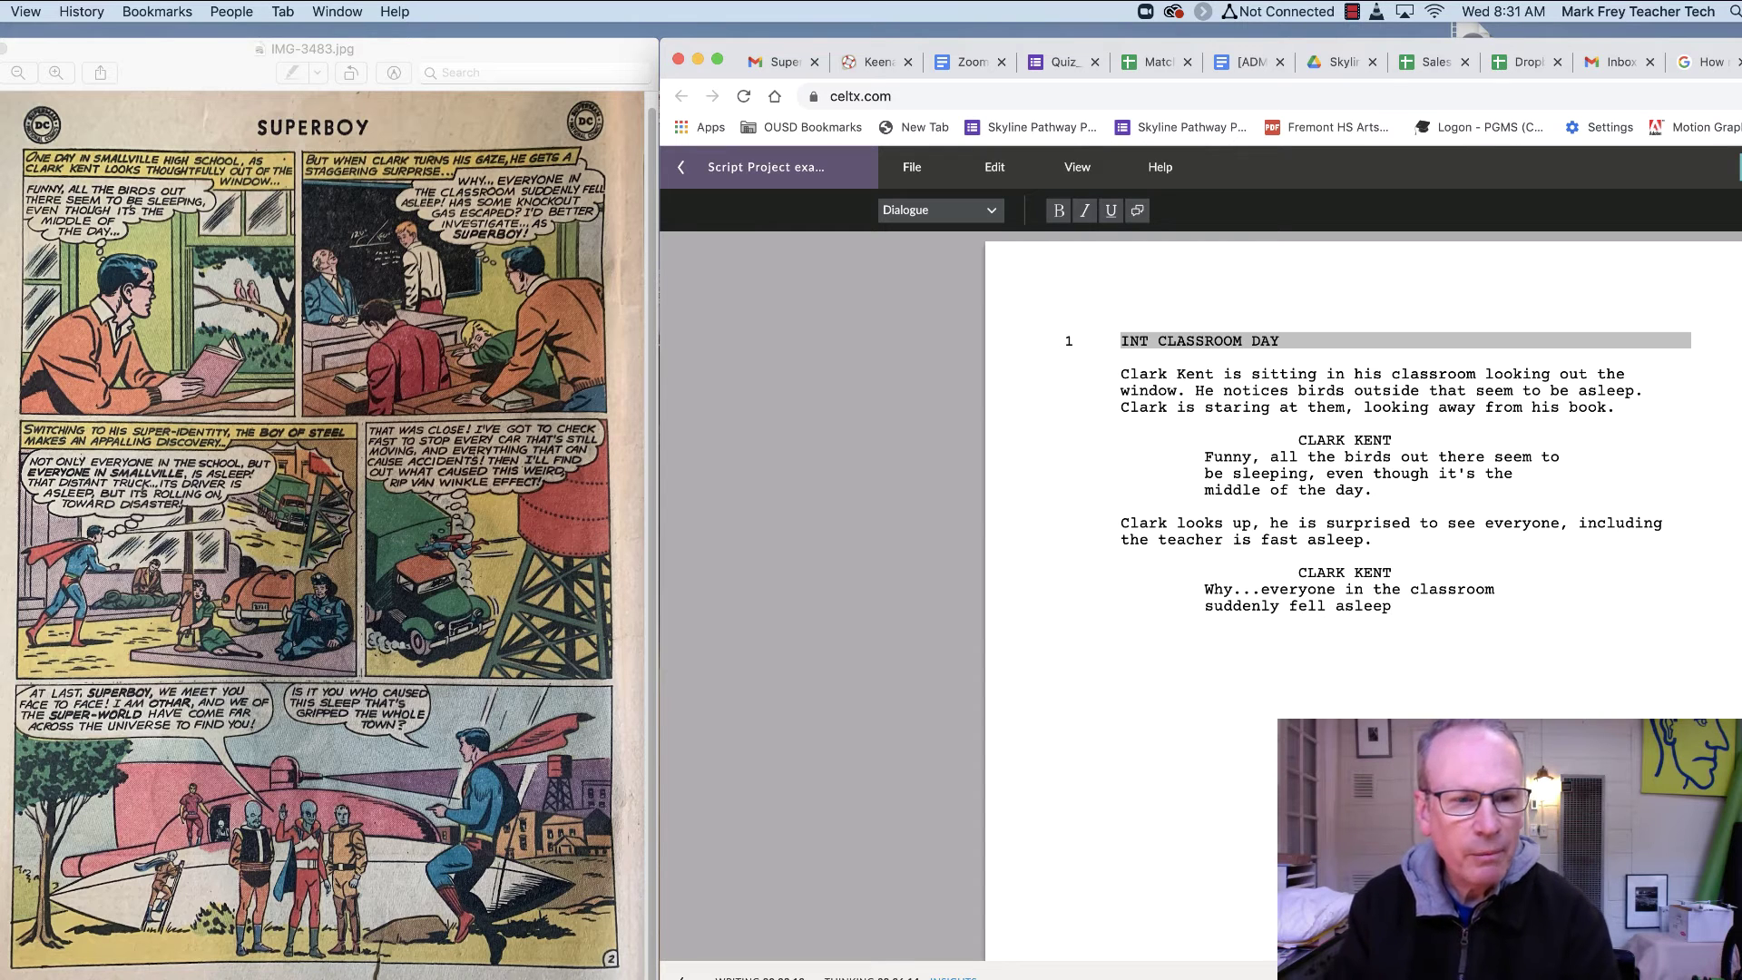
{"action": "type", "text": ">>"}
{"action": "key", "text": "BackSpace"}
{"action": "key", "text": "BackSpace"}
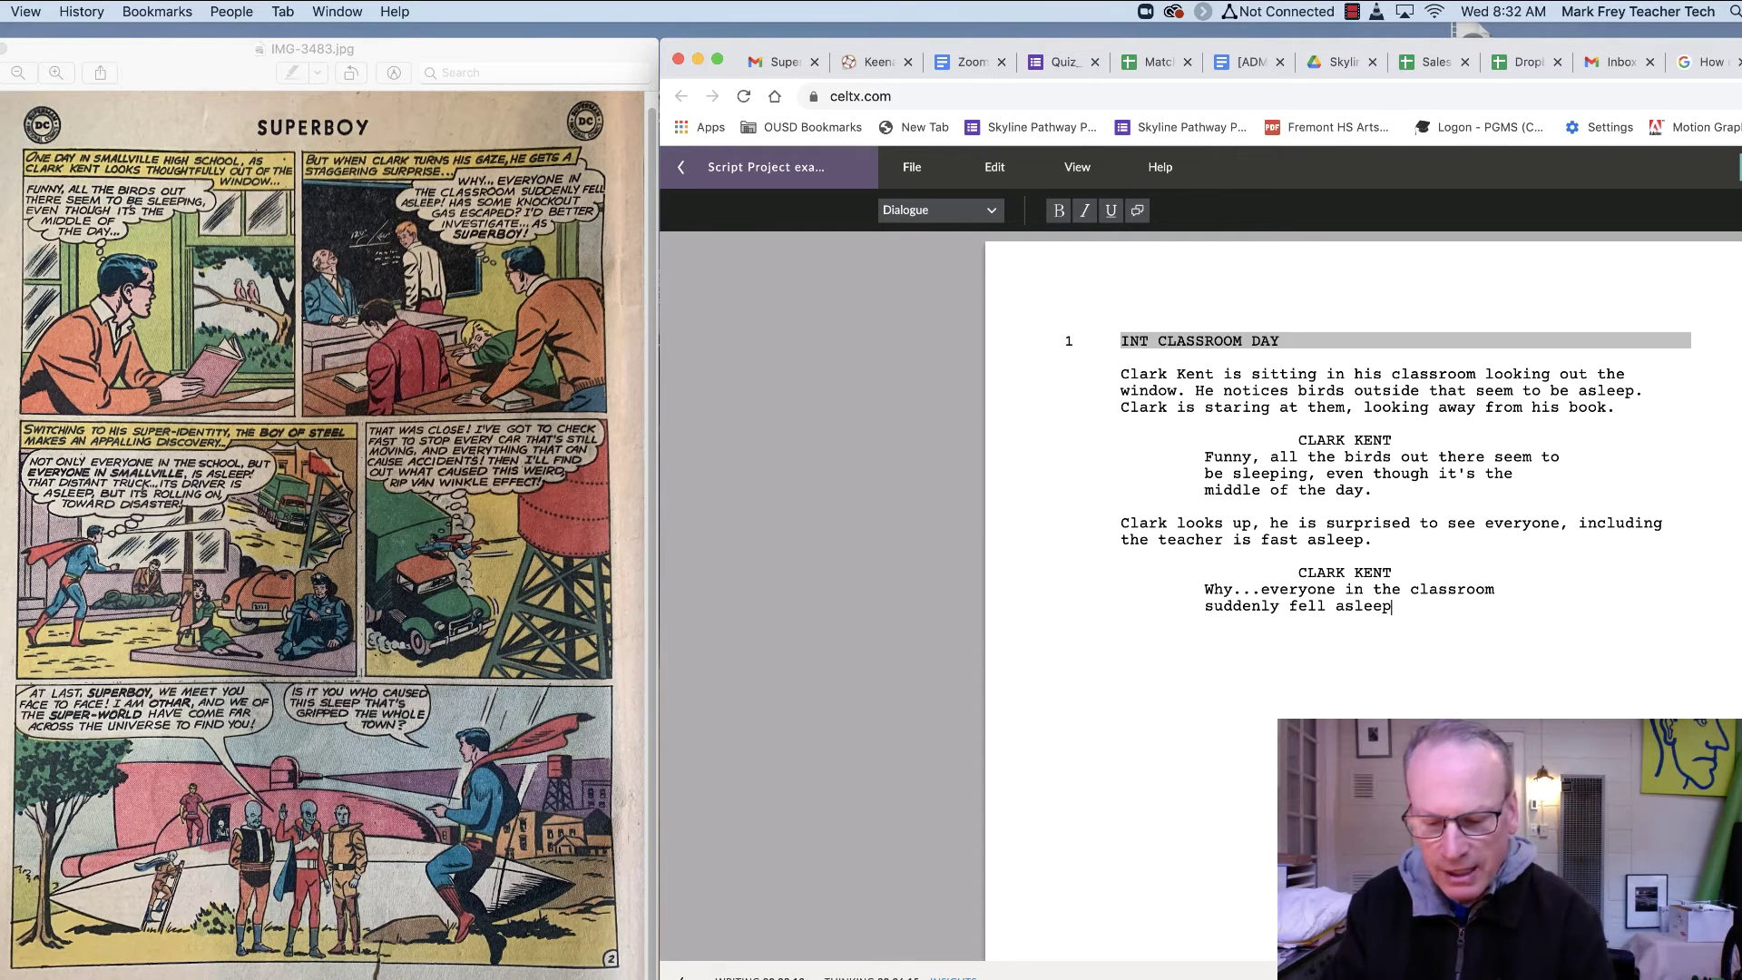
{"action": "type", "text": "..."}
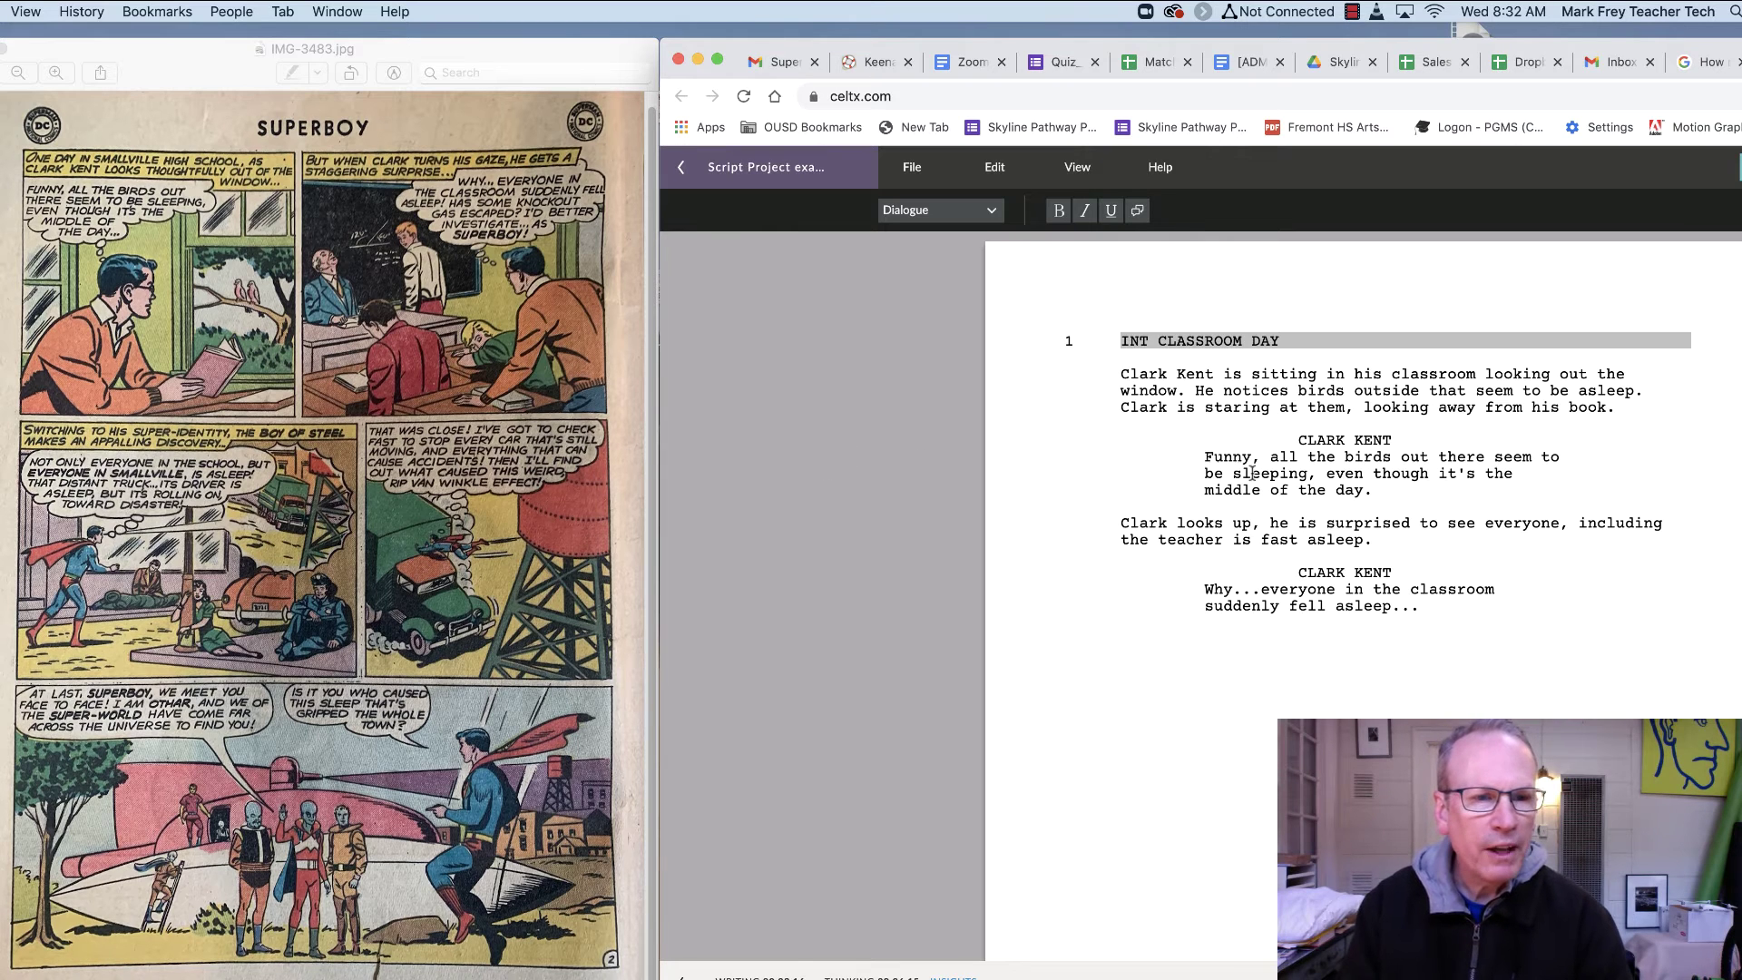
- Insert the voice-over note "(Vo)" after "middle of the day" in the first dialogue, before the period
{"action": "left_click", "coordinate": [1365, 492]}
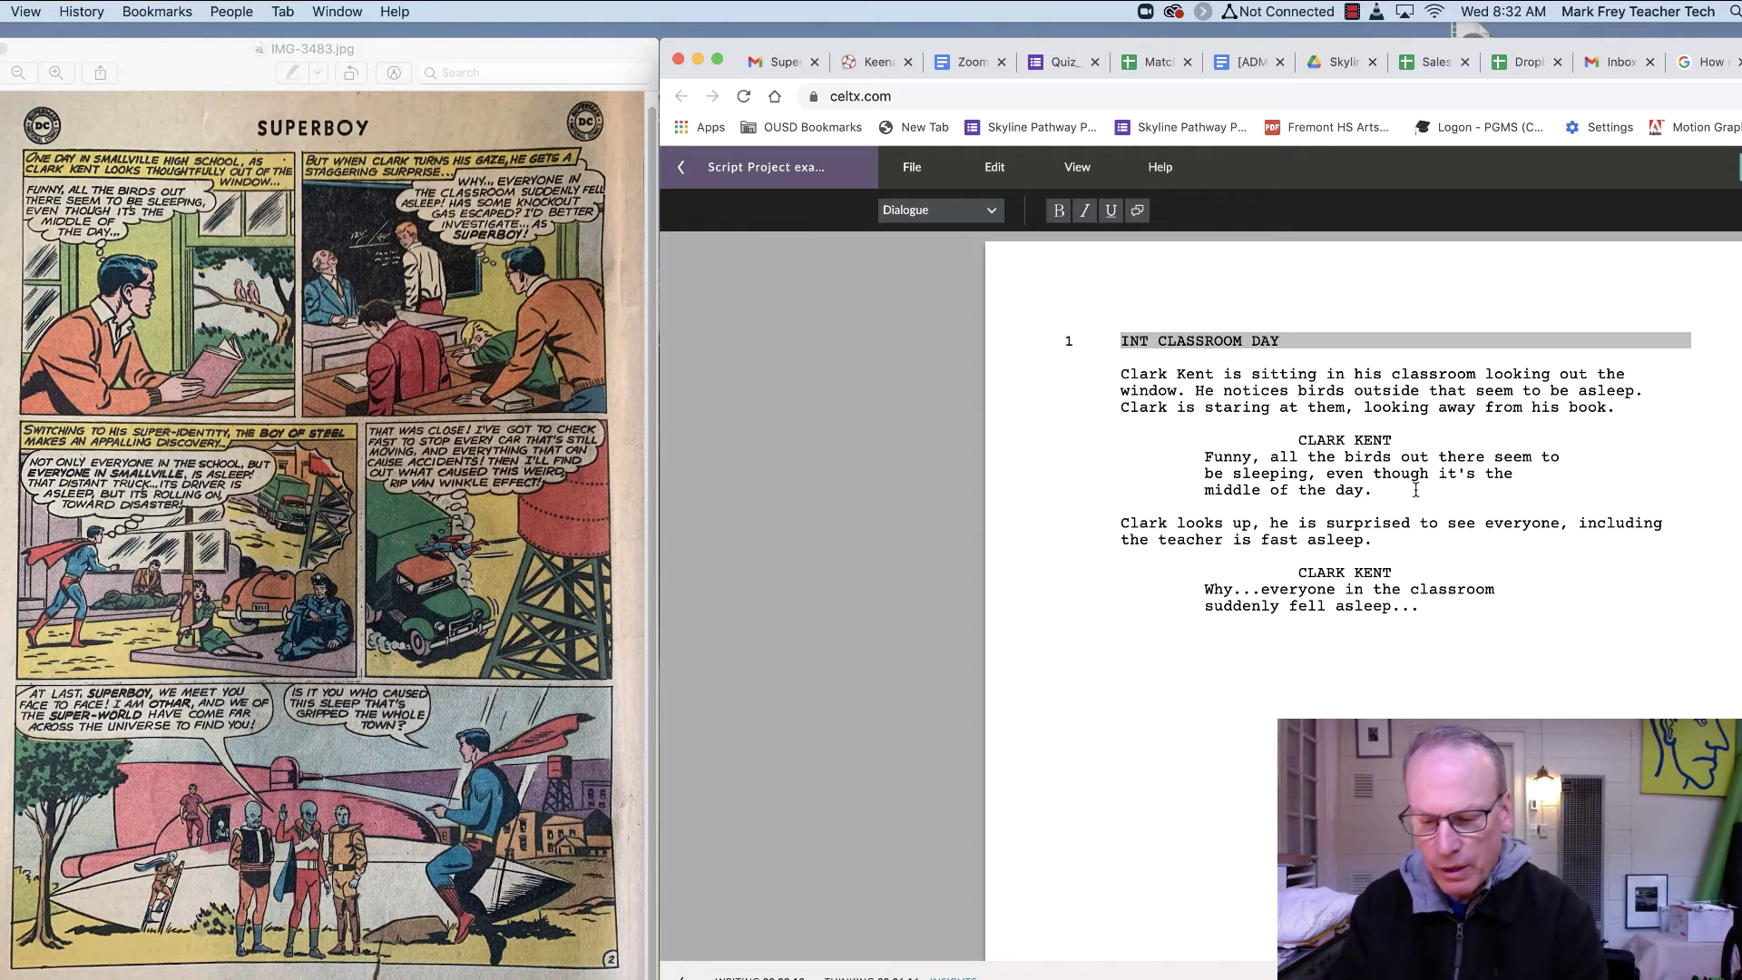
{"action": "type", "text": "(V"}
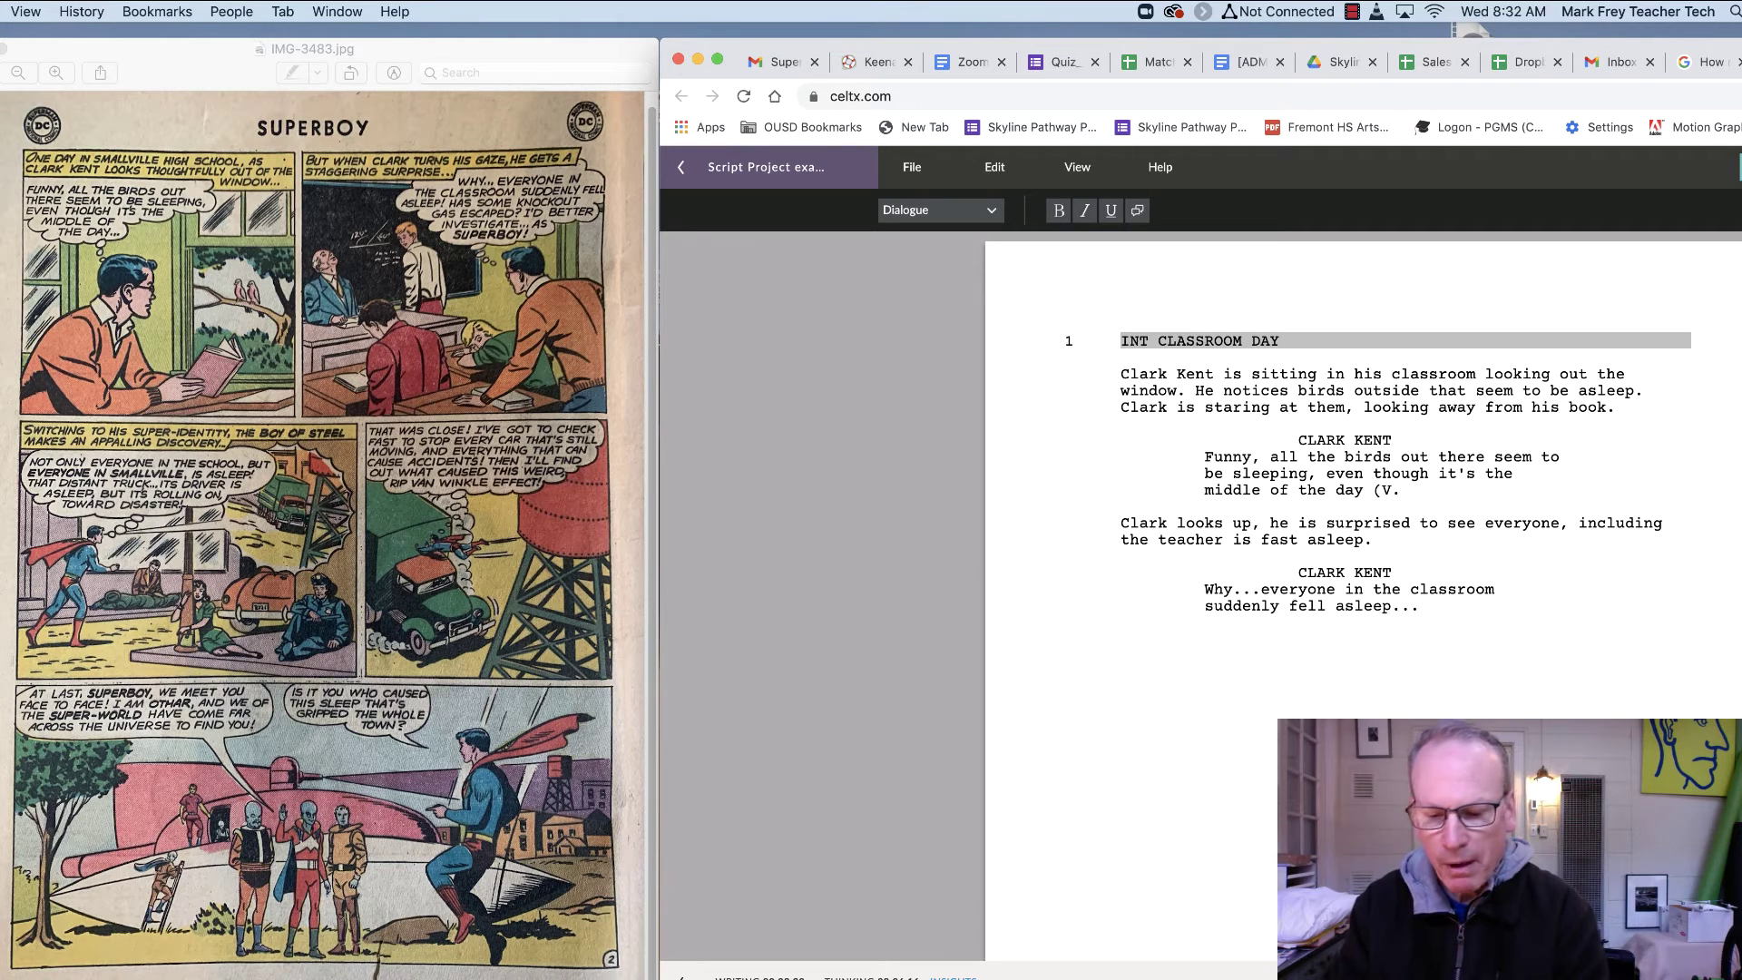
{"action": "type", "text": ")"}
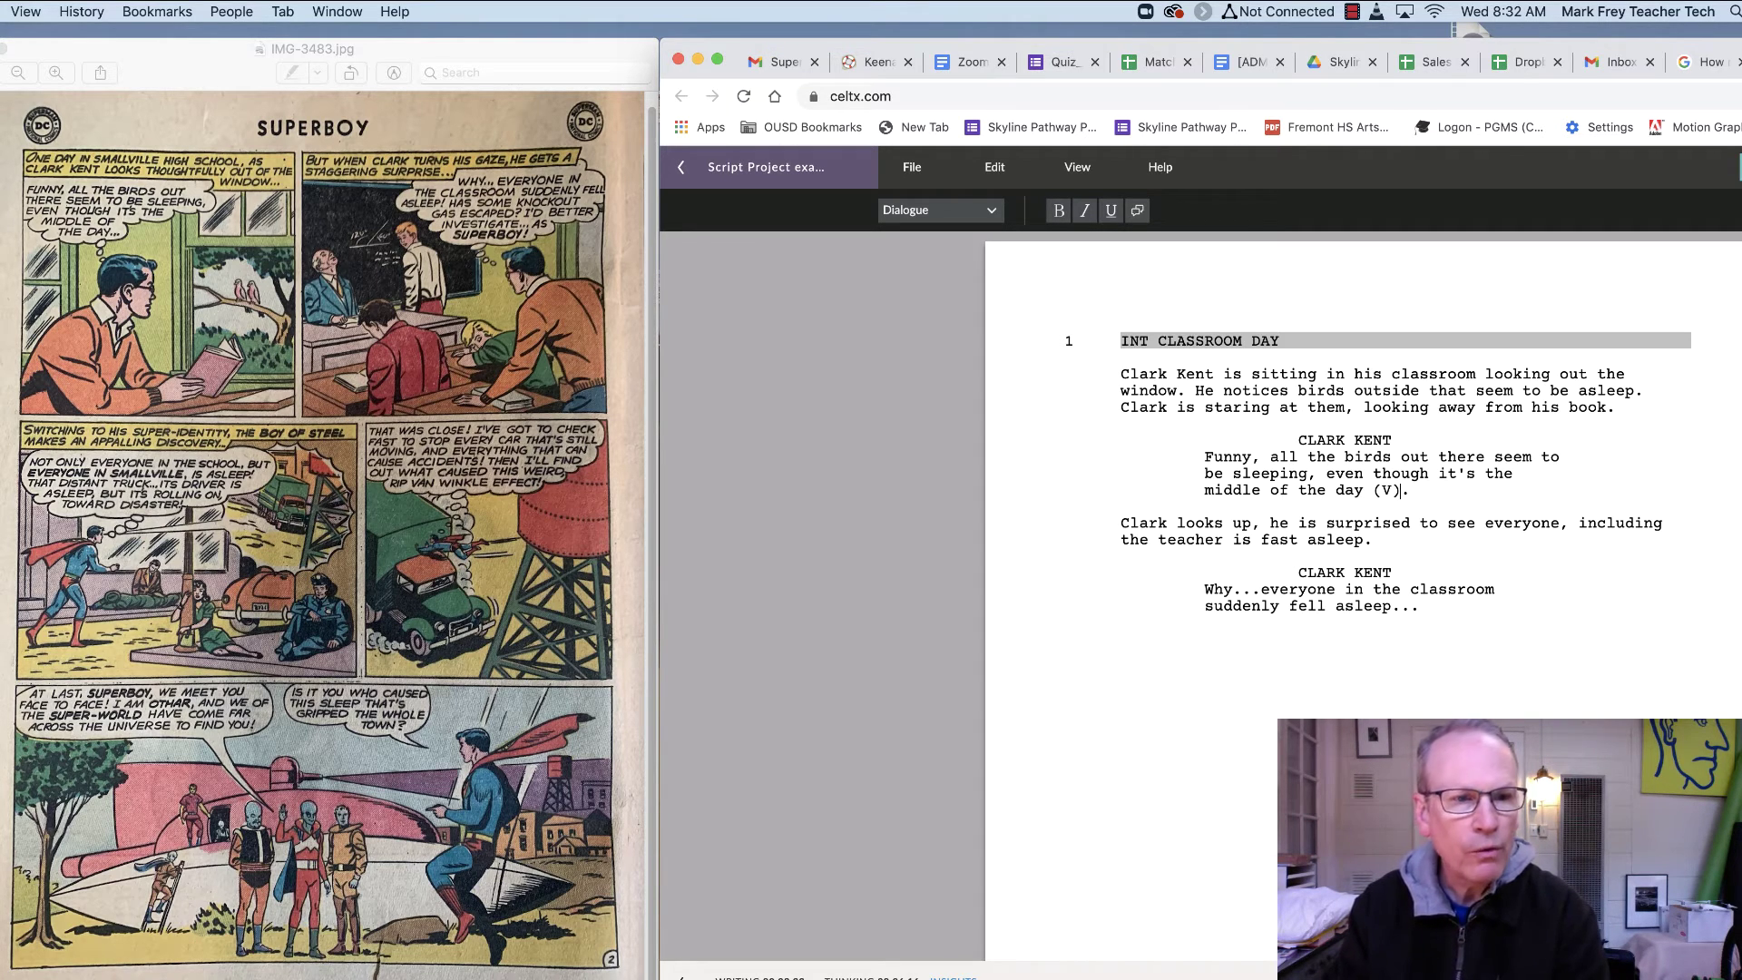
{"action": "key", "text": "BackSpace"}
{"action": "type", "text": "o"}
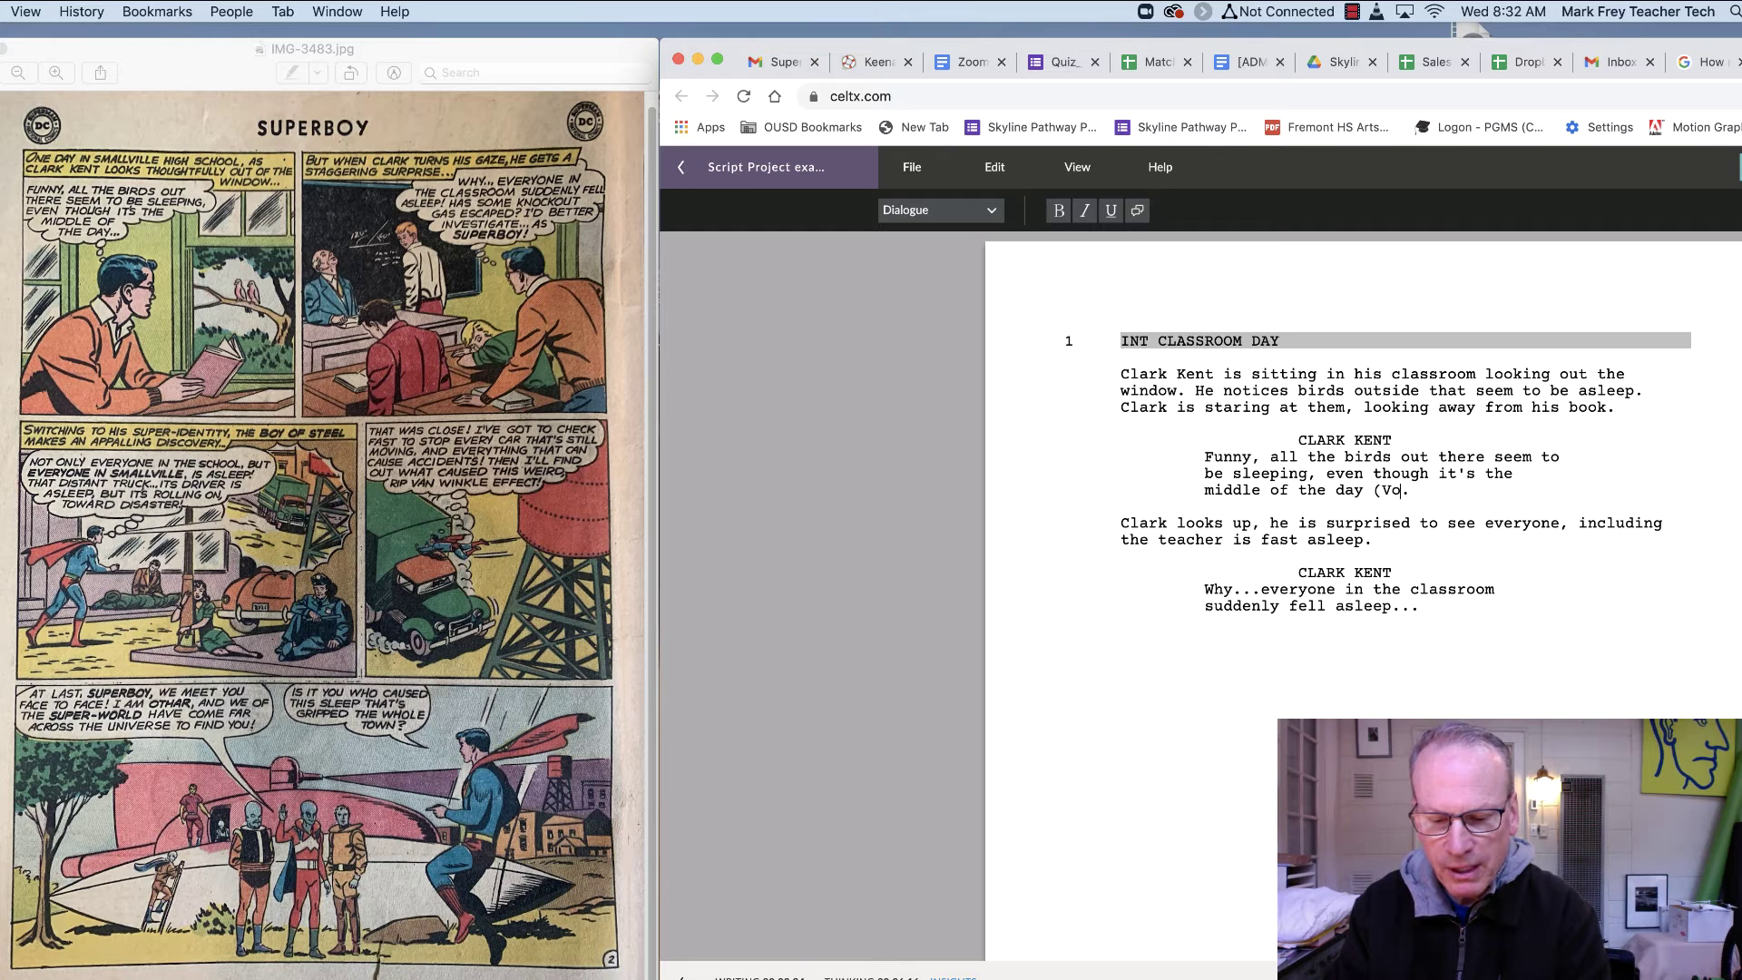
{"action": "type", "text": ")"}
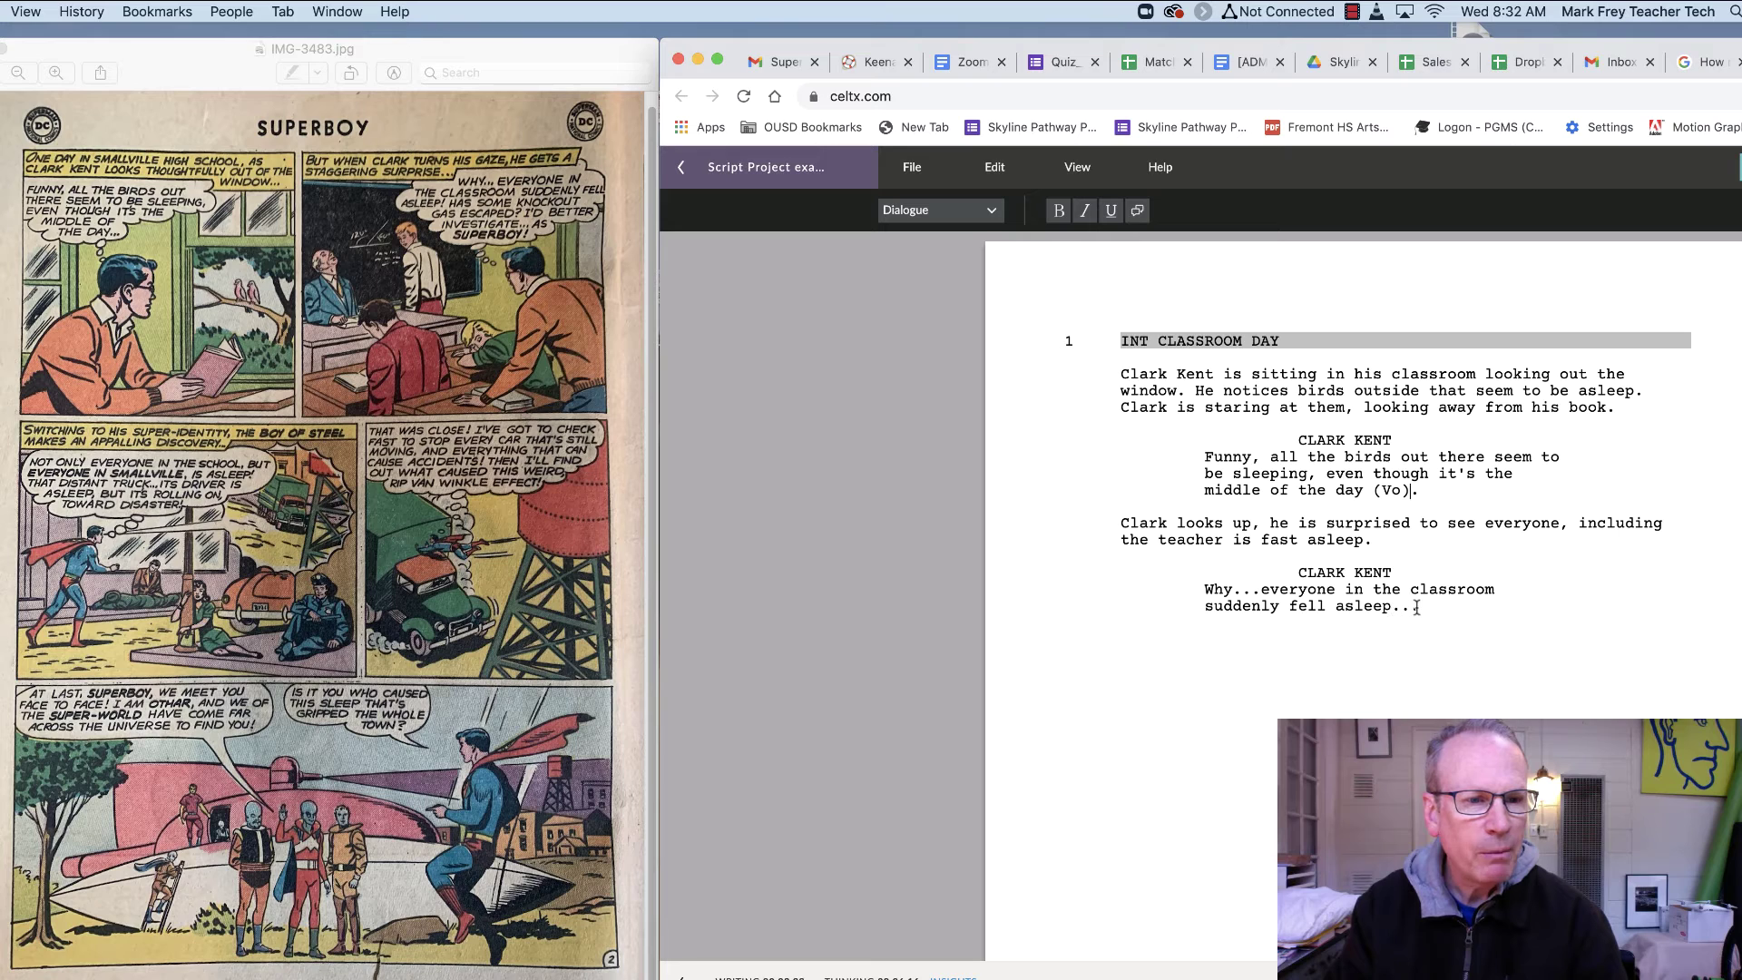
- Append the voice-over note "(Vo)" to the end of the second dialogue, after "asleep..."
{"action": "type", "text": "("}
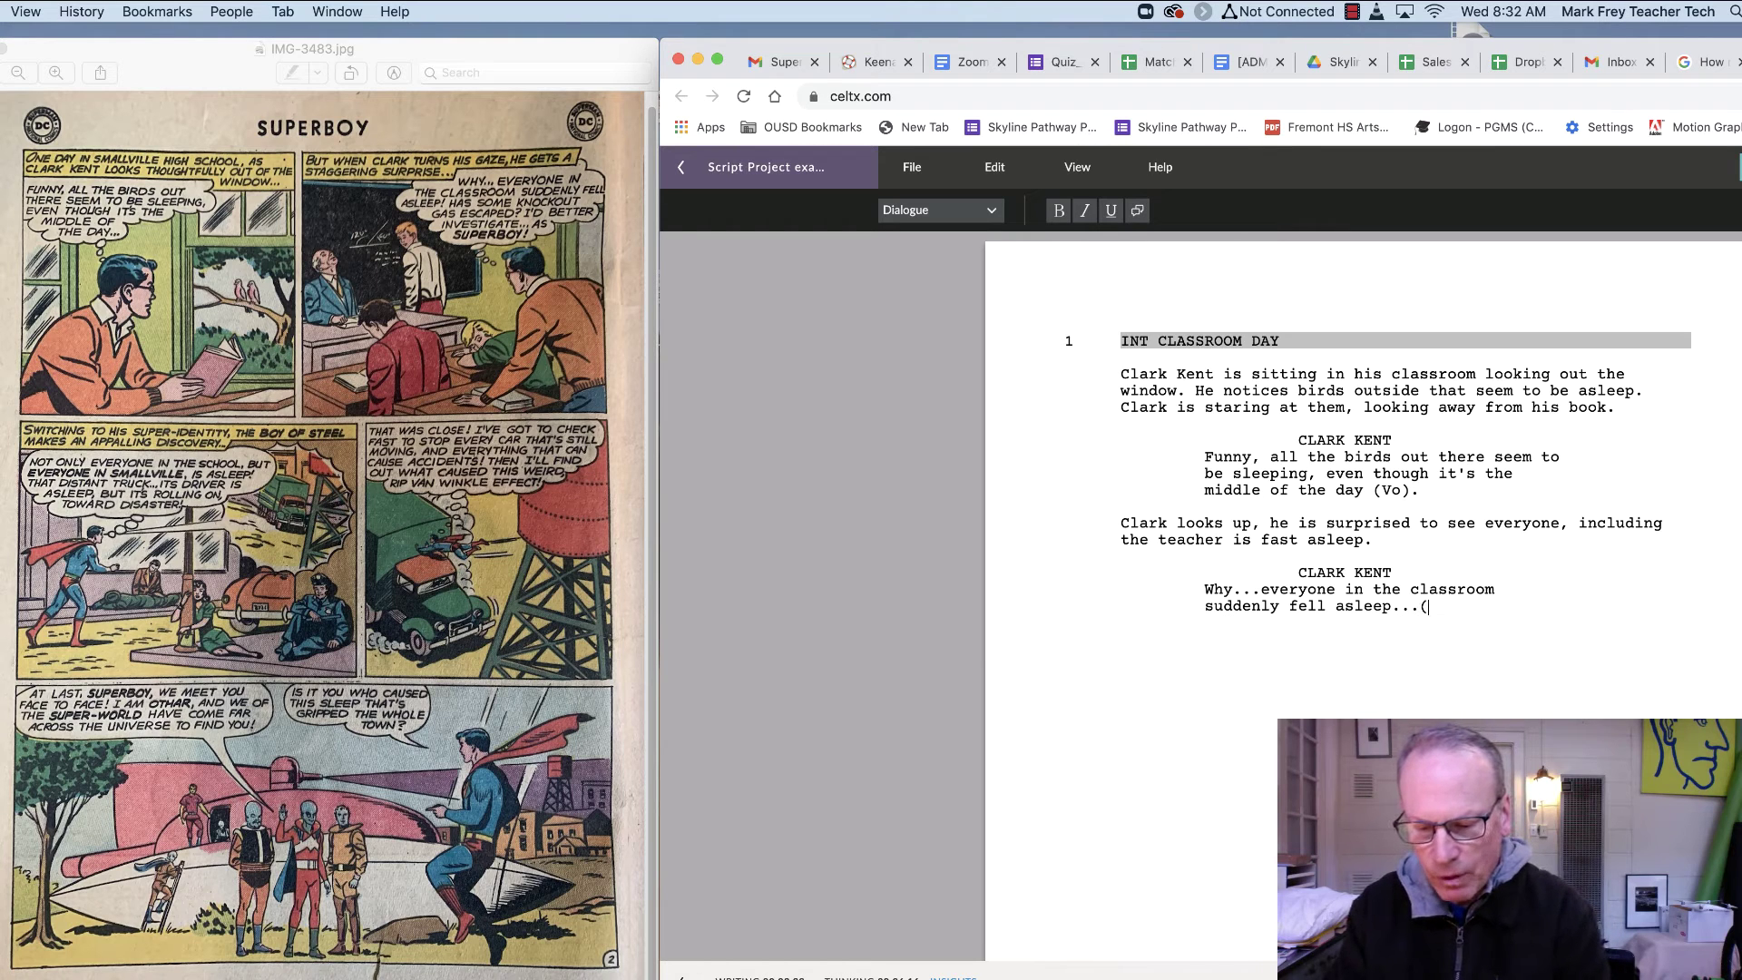
{"action": "type", "text": "V"}
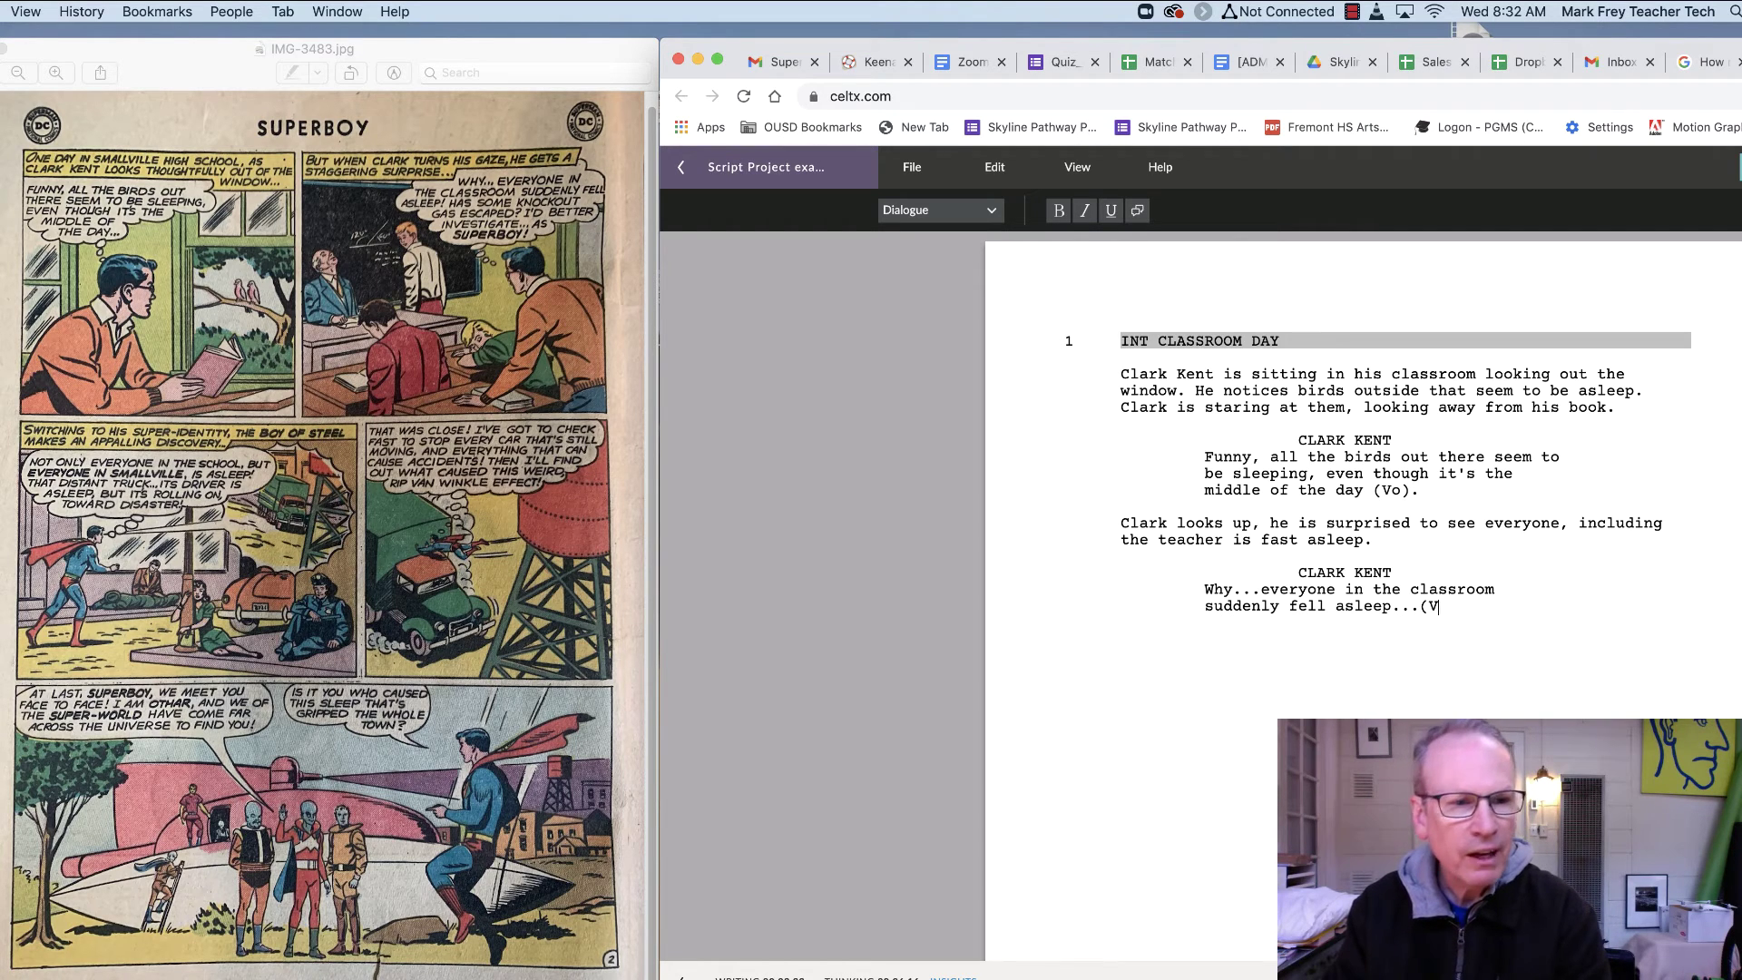
{"action": "type", "text": "o)"}
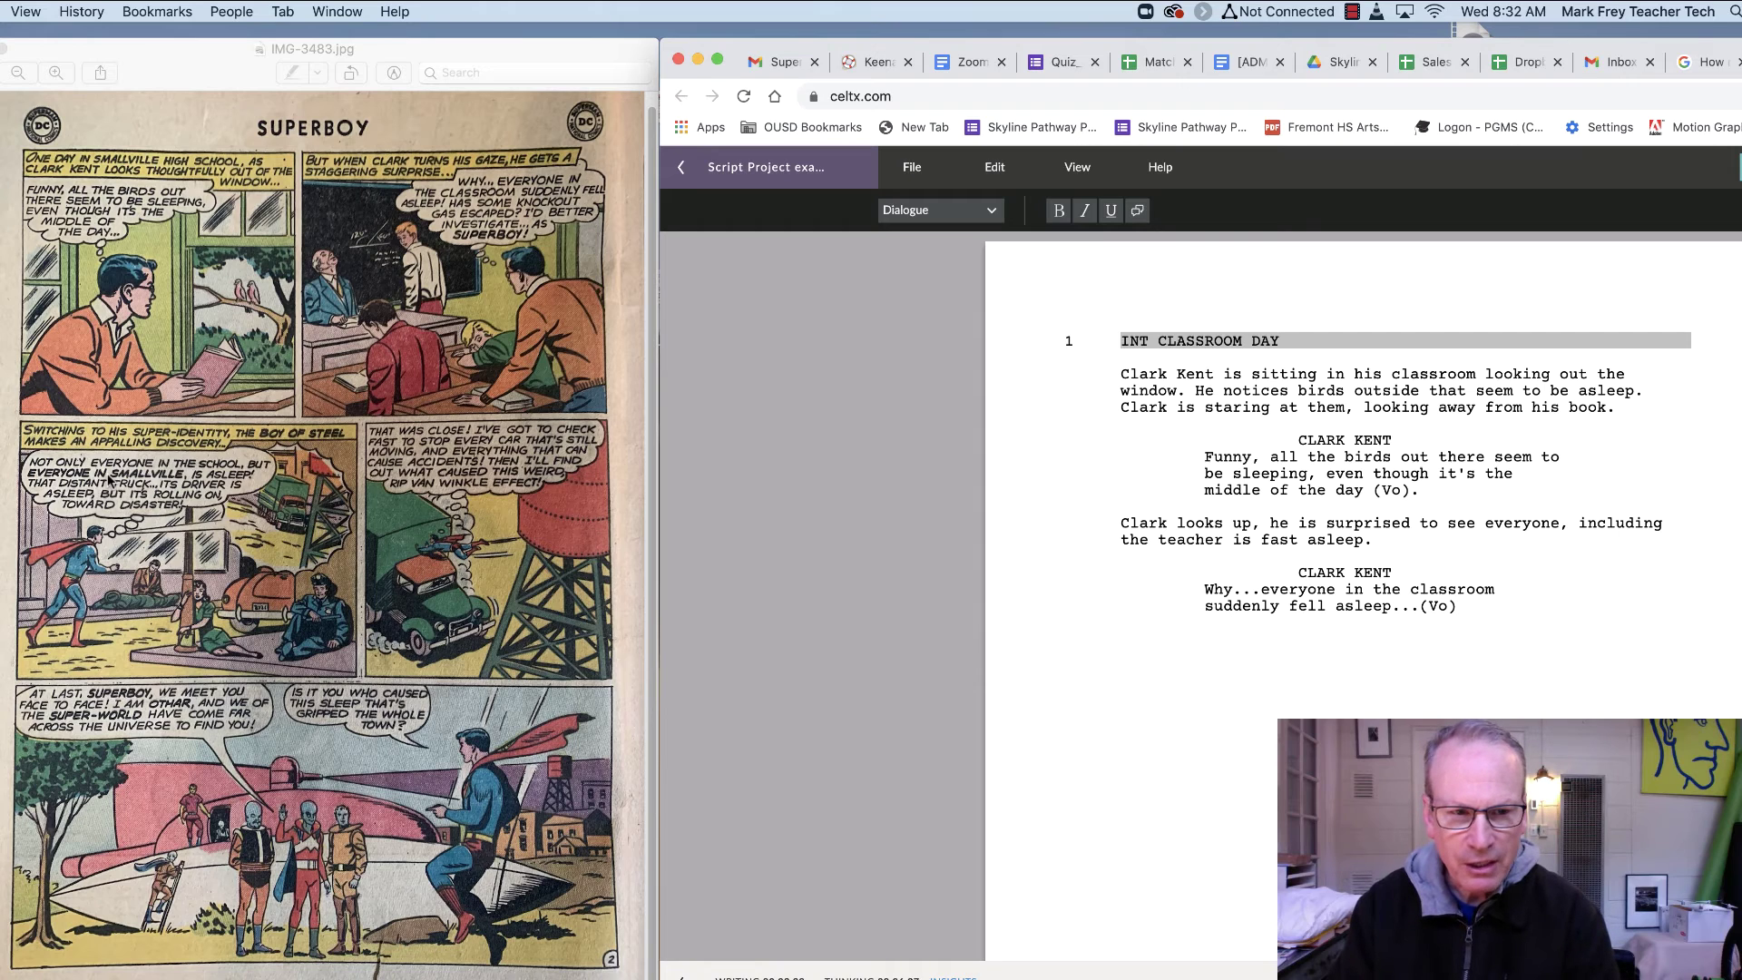
- Add a second Scene Heading below the dialogue reading "EXT CITY STREET DAY" and start an Action line under it
{"action": "key", "text": "Return"}
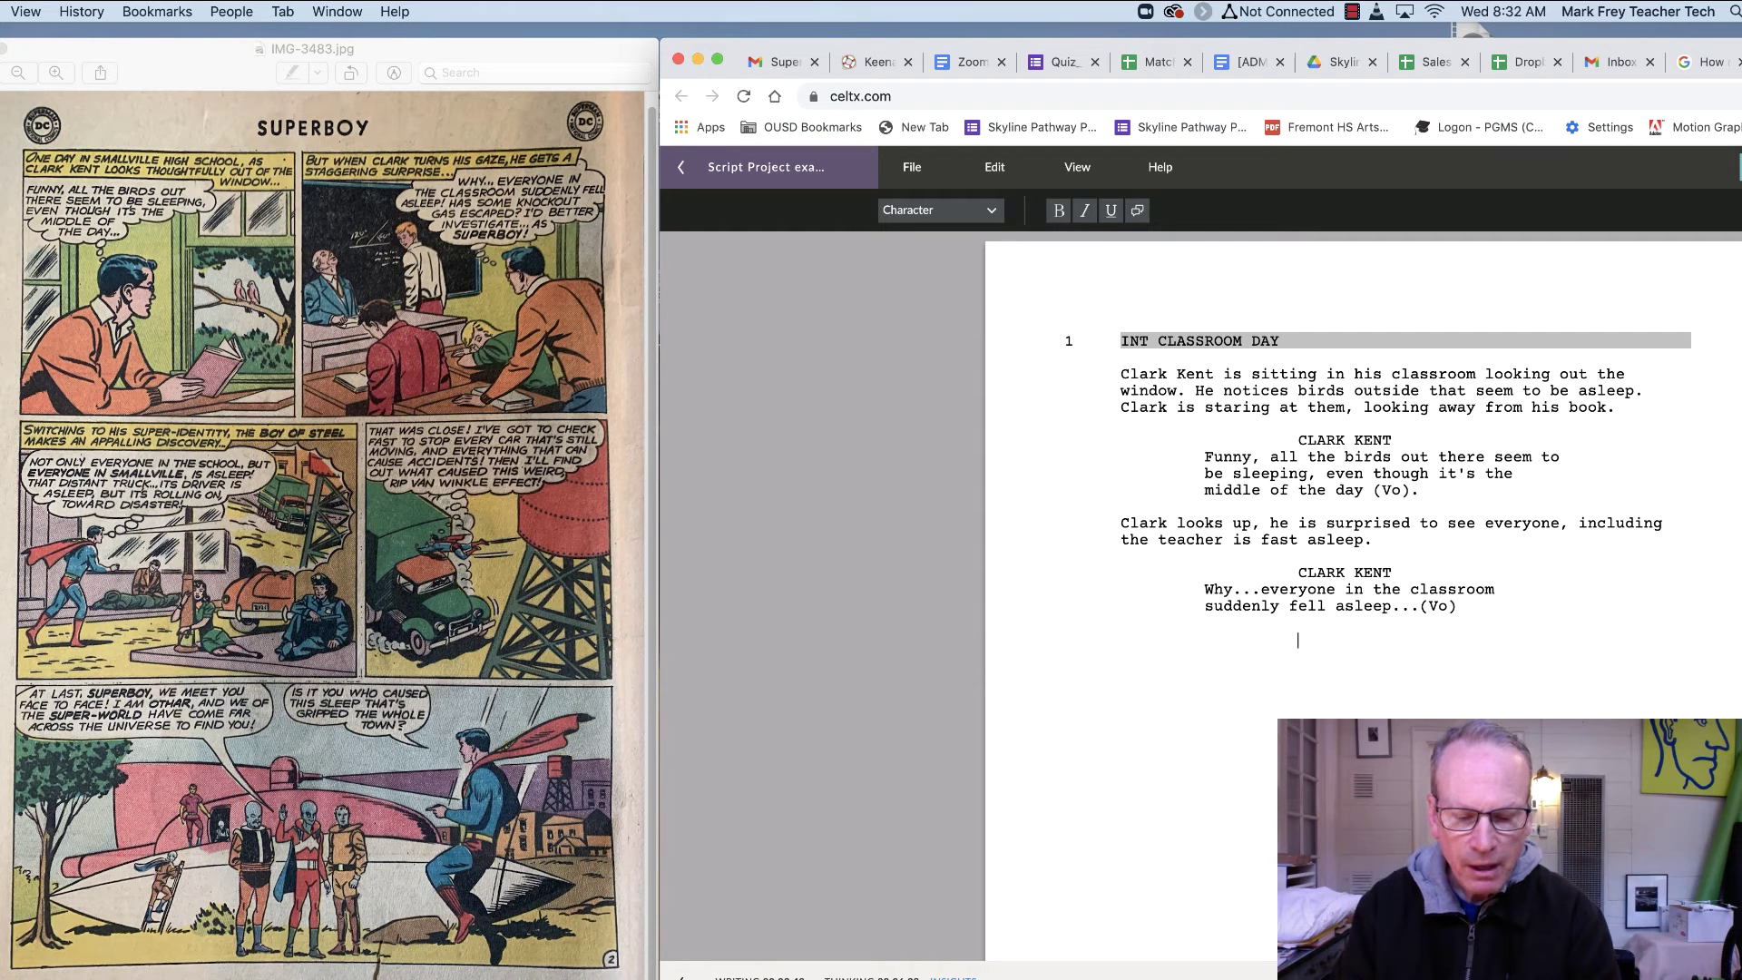
{"action": "key", "text": "Return"}
{"action": "key", "text": "Return"}
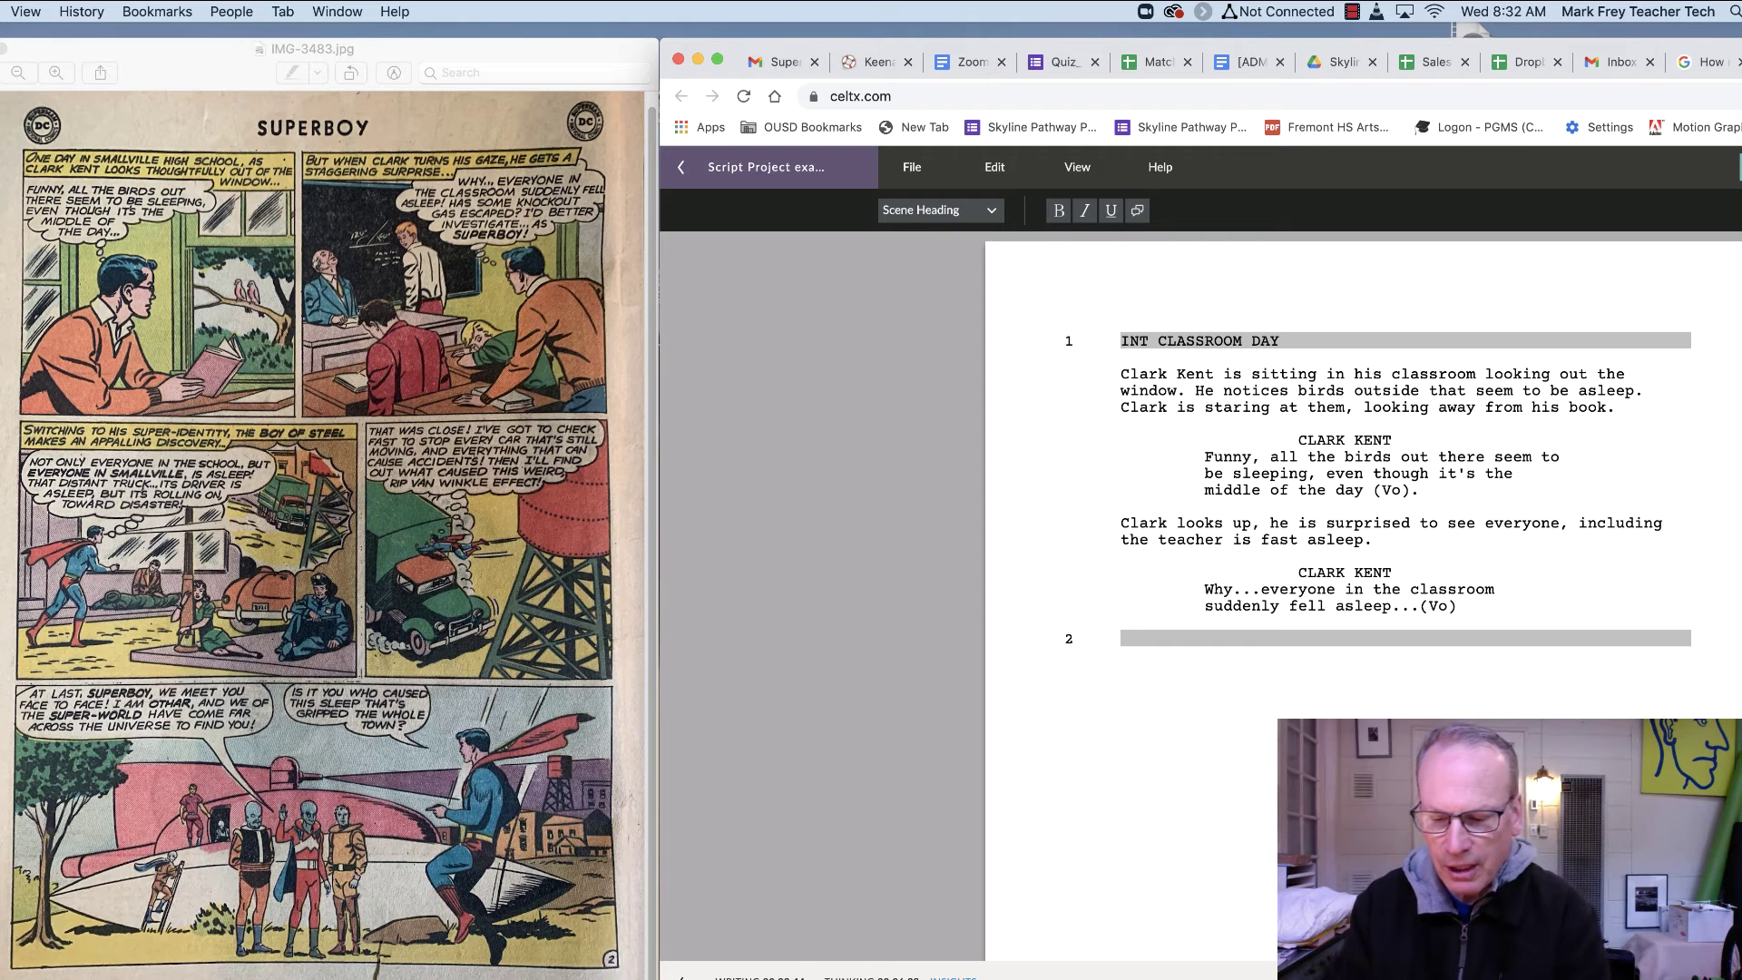
{"action": "type", "text": "EXT"}
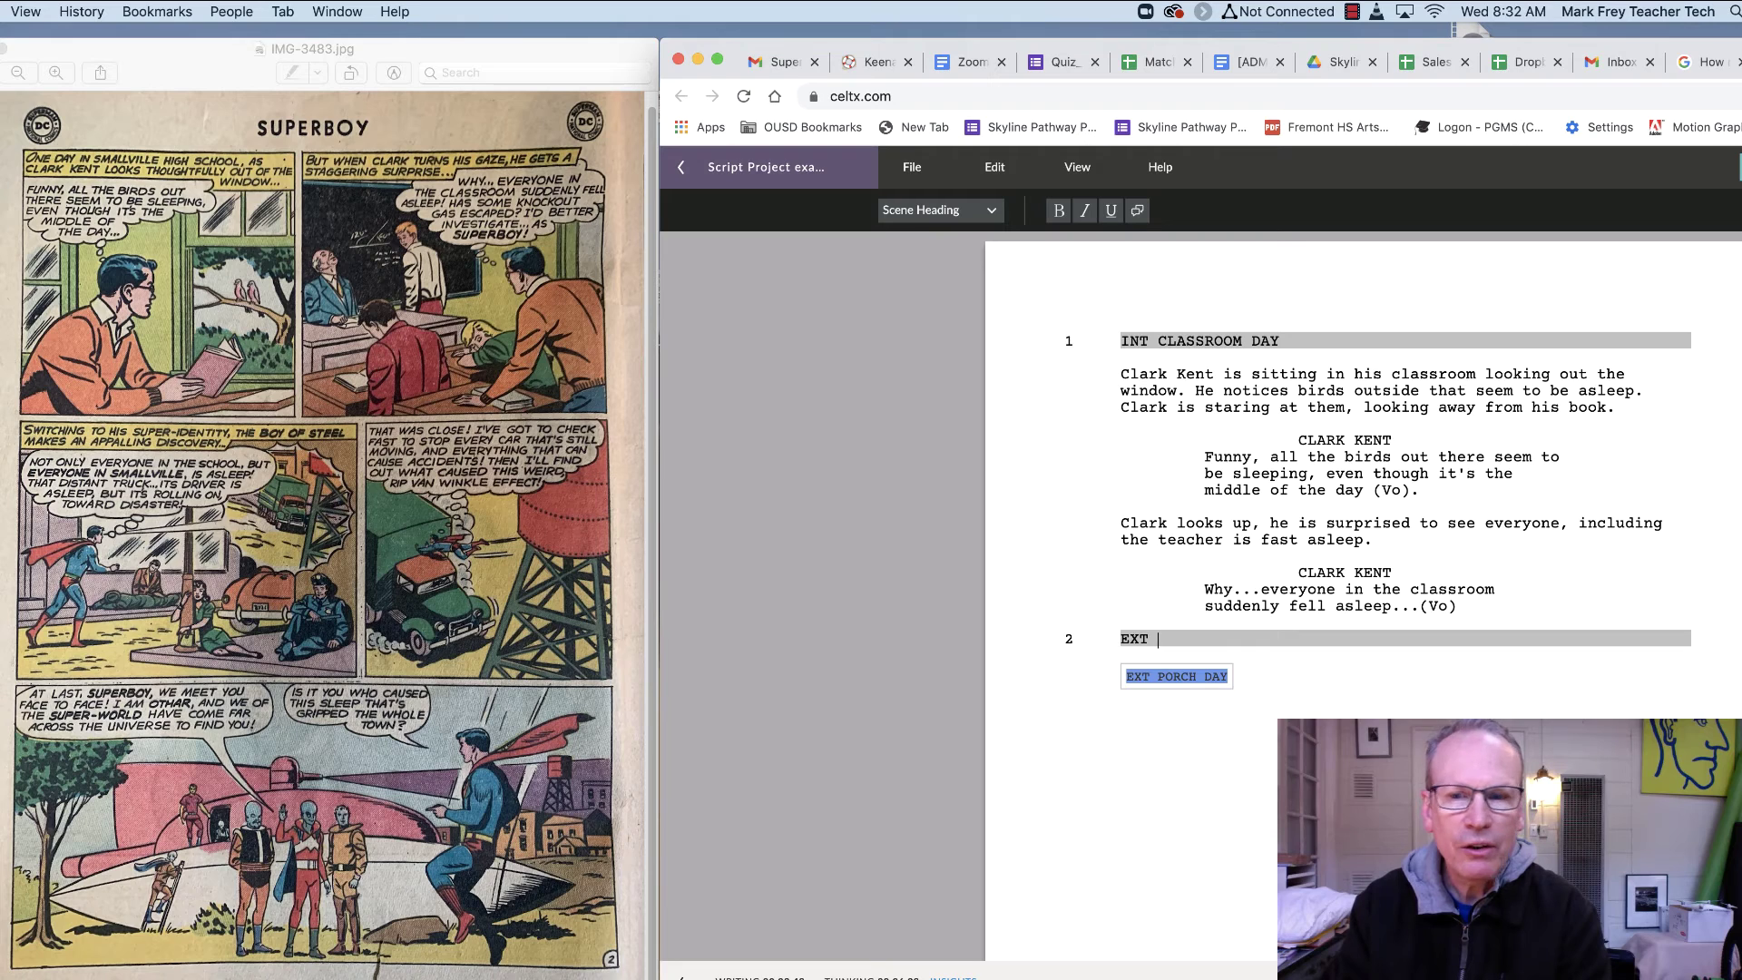
{"action": "type", "text": " CITY"}
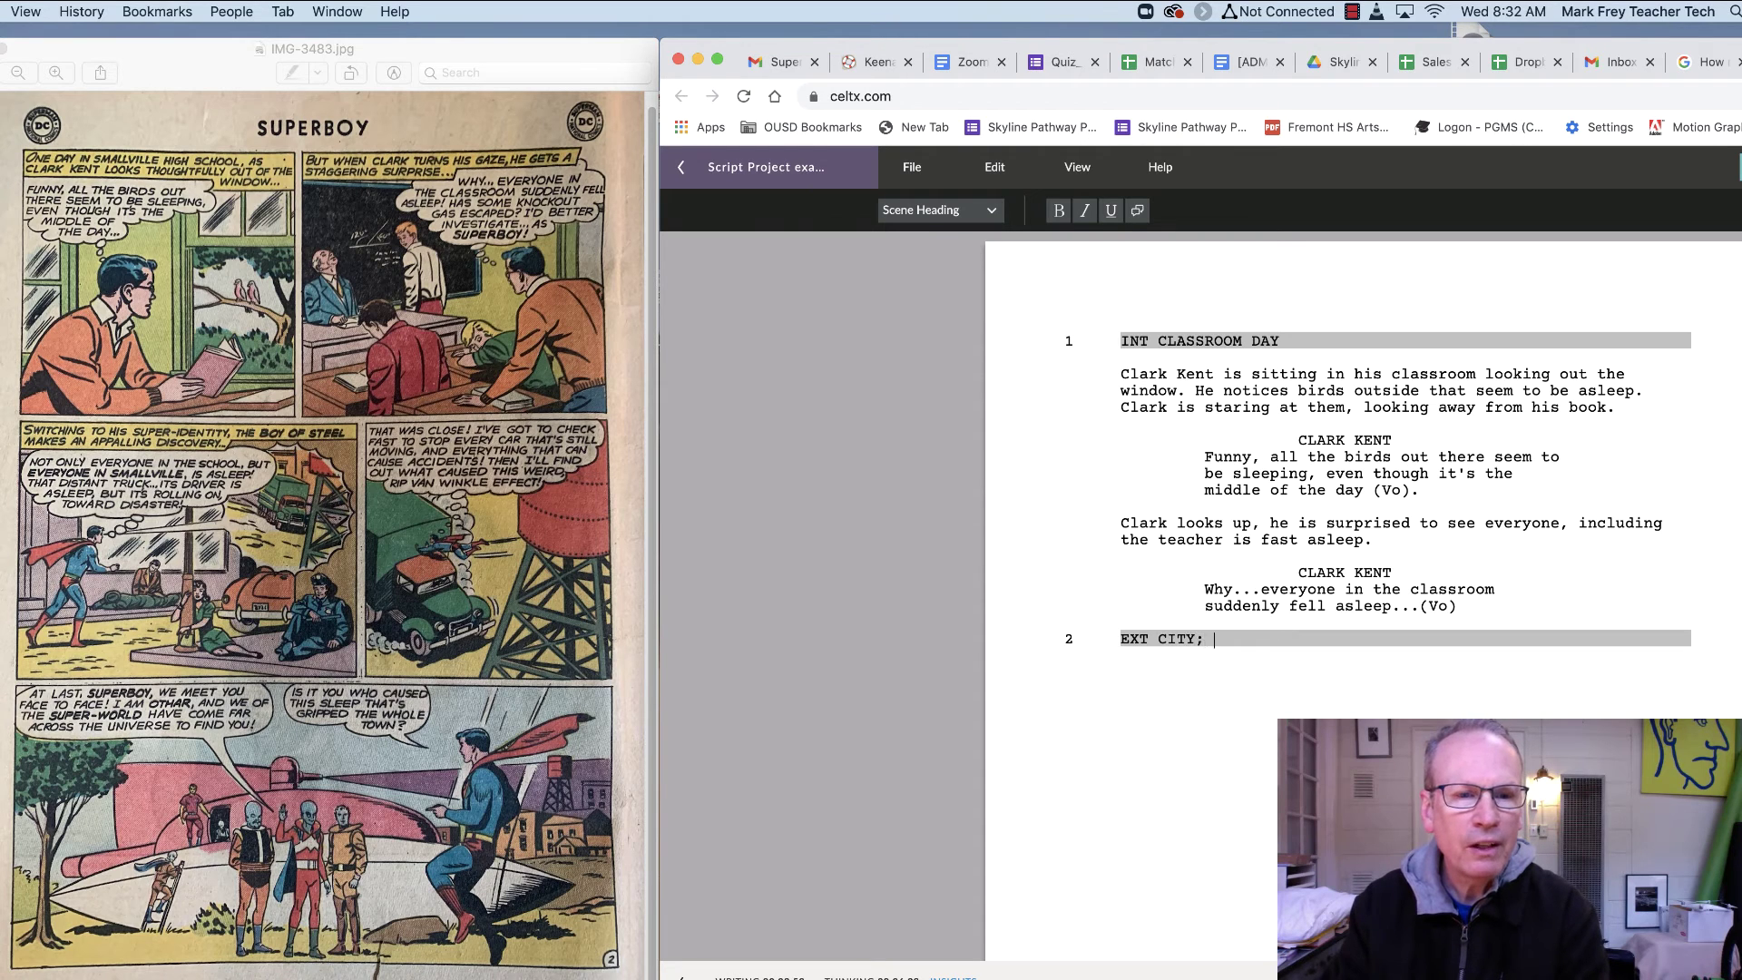
{"action": "type", "text": " STREE"}
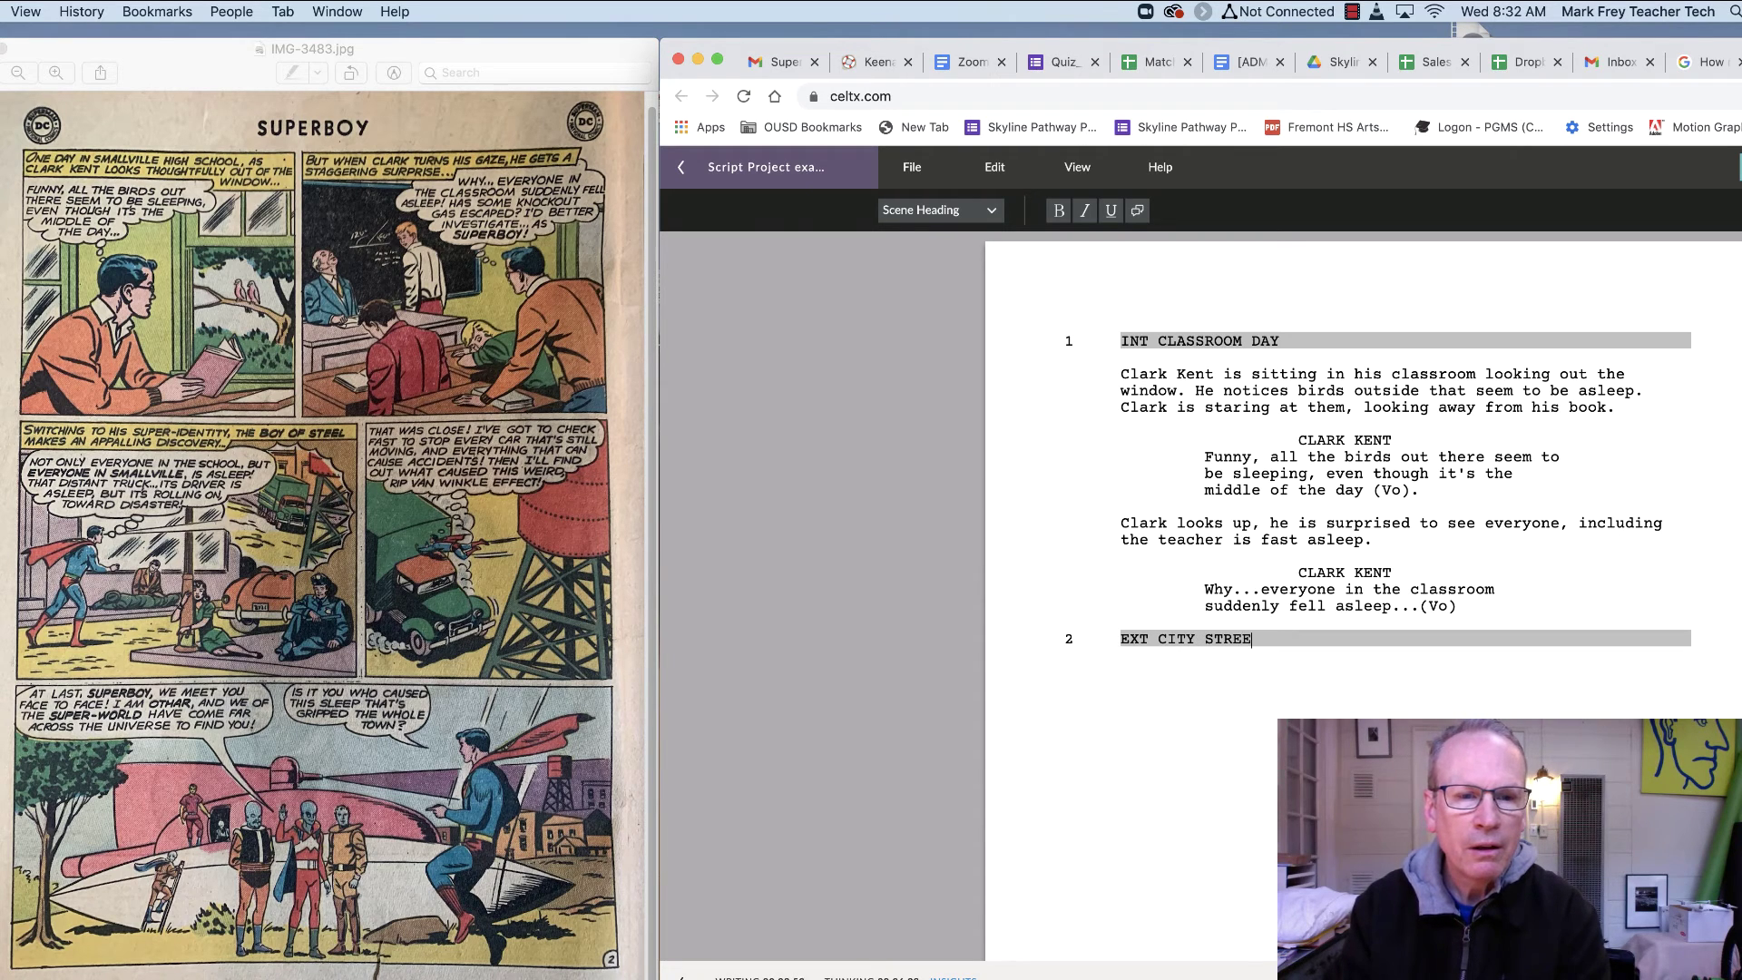
{"action": "type", "text": "T DAY"}
{"action": "key", "text": "Return"}
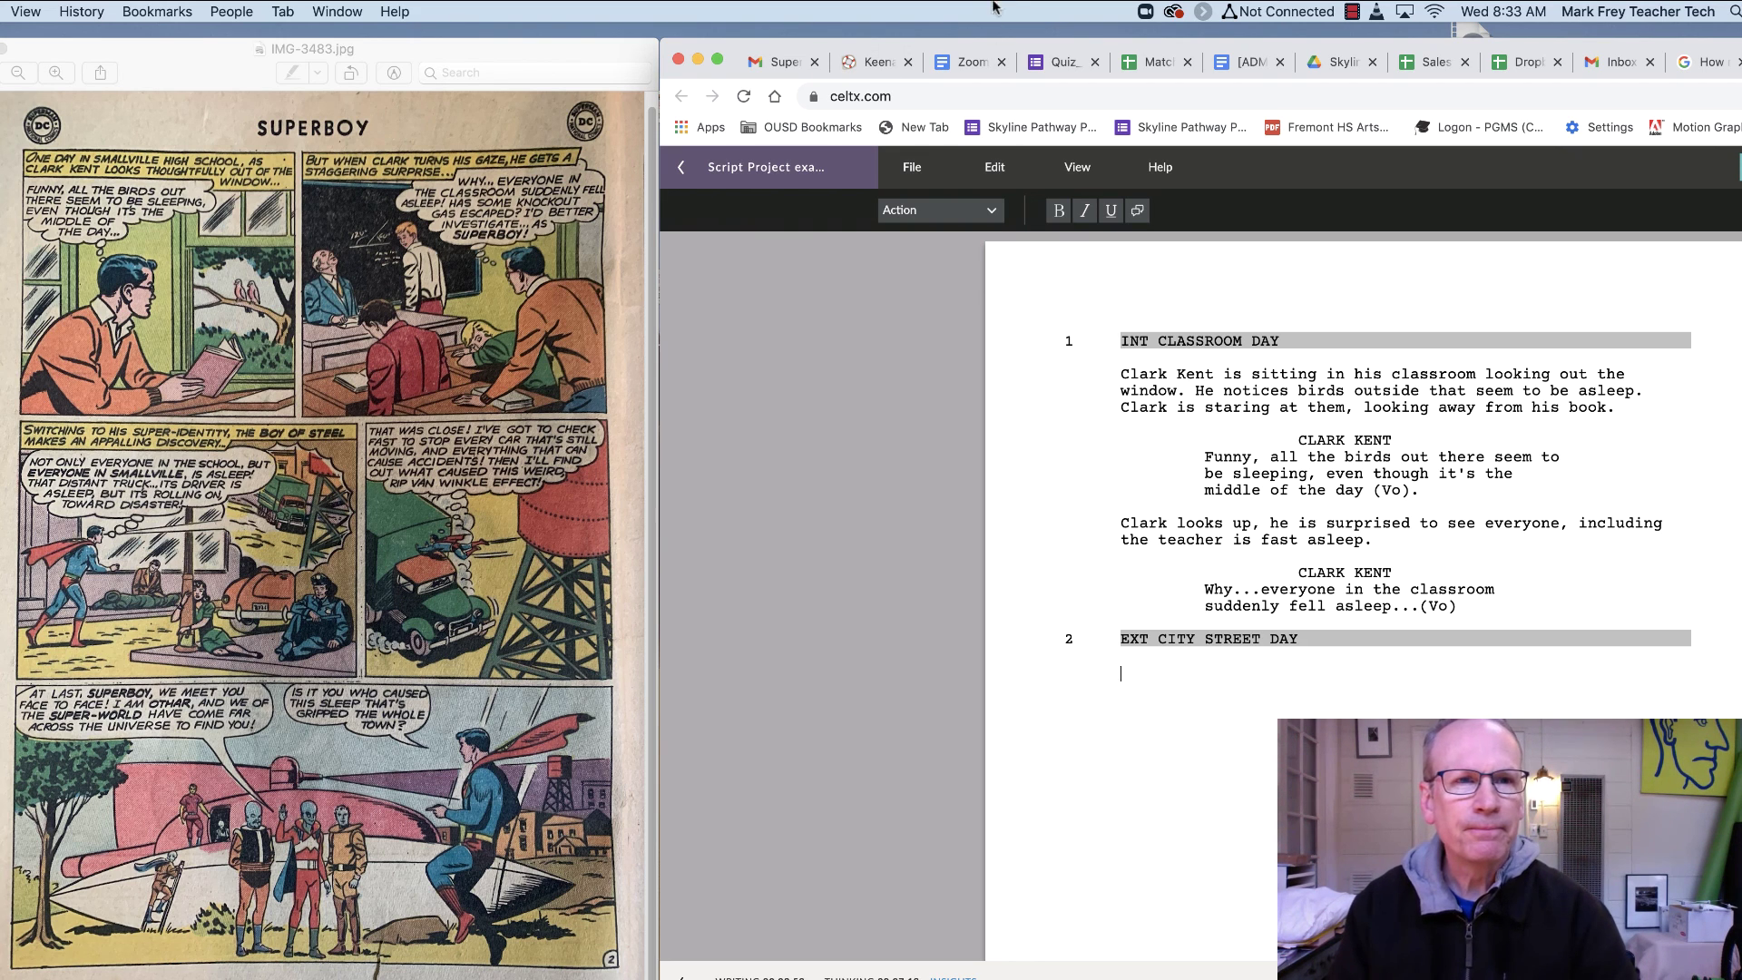
{"action": "left_click", "coordinate": [1352, 13]}
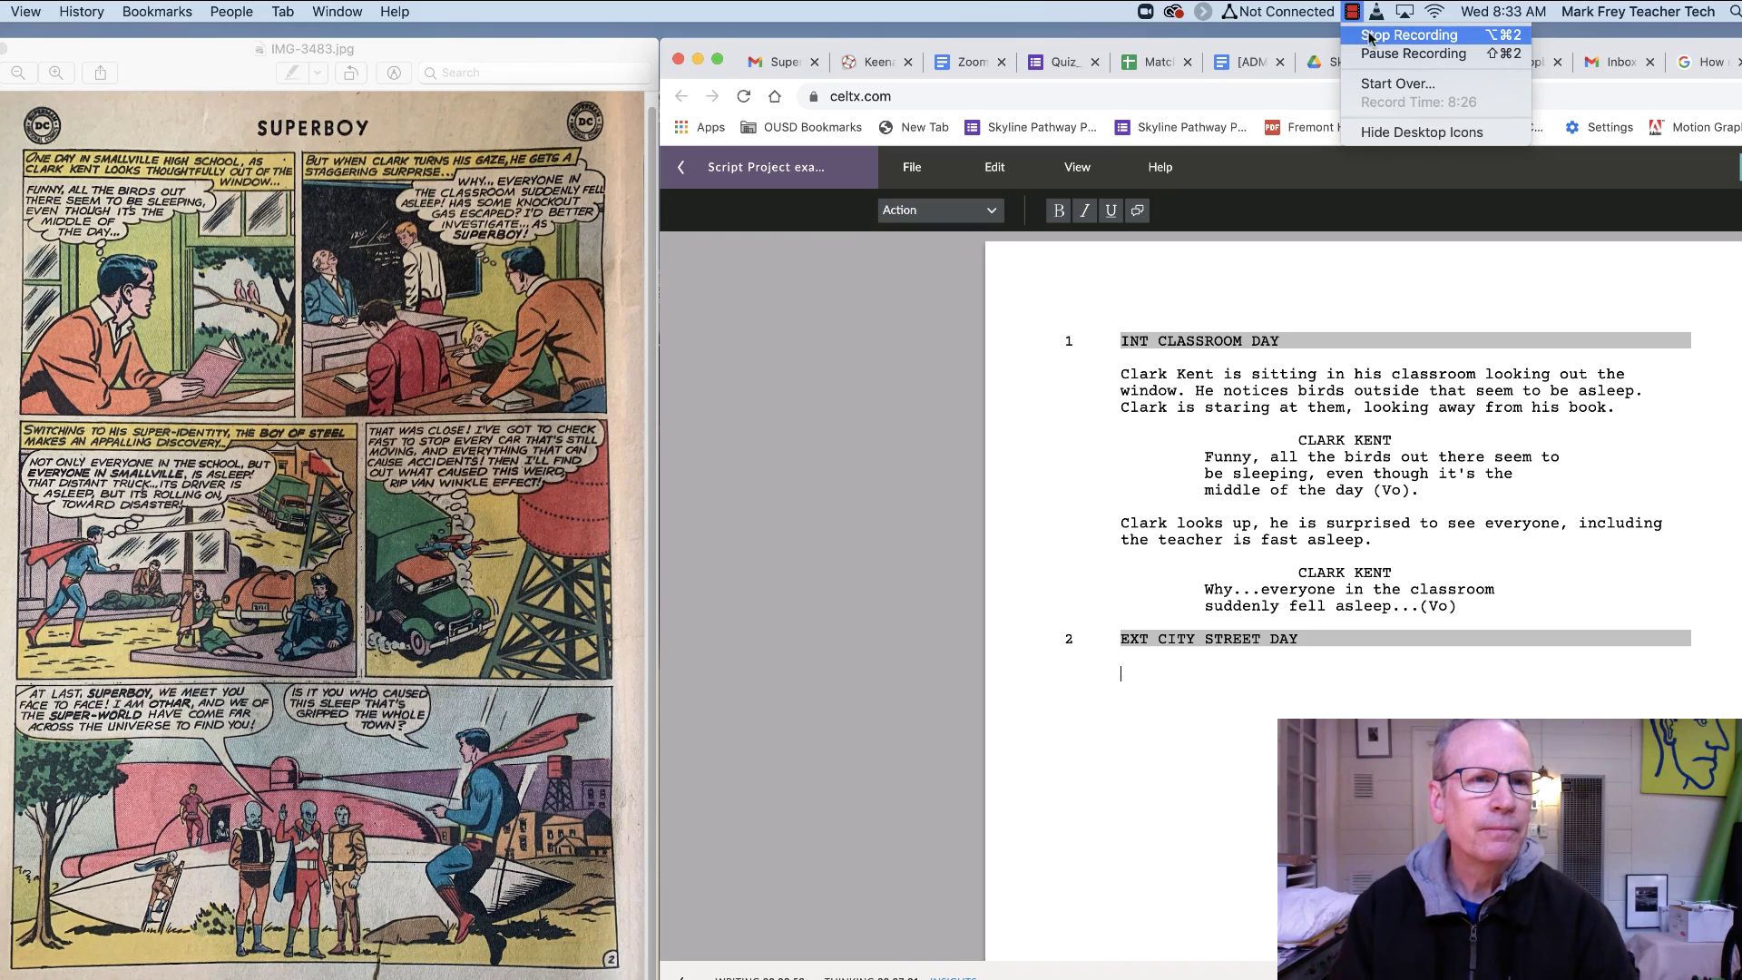